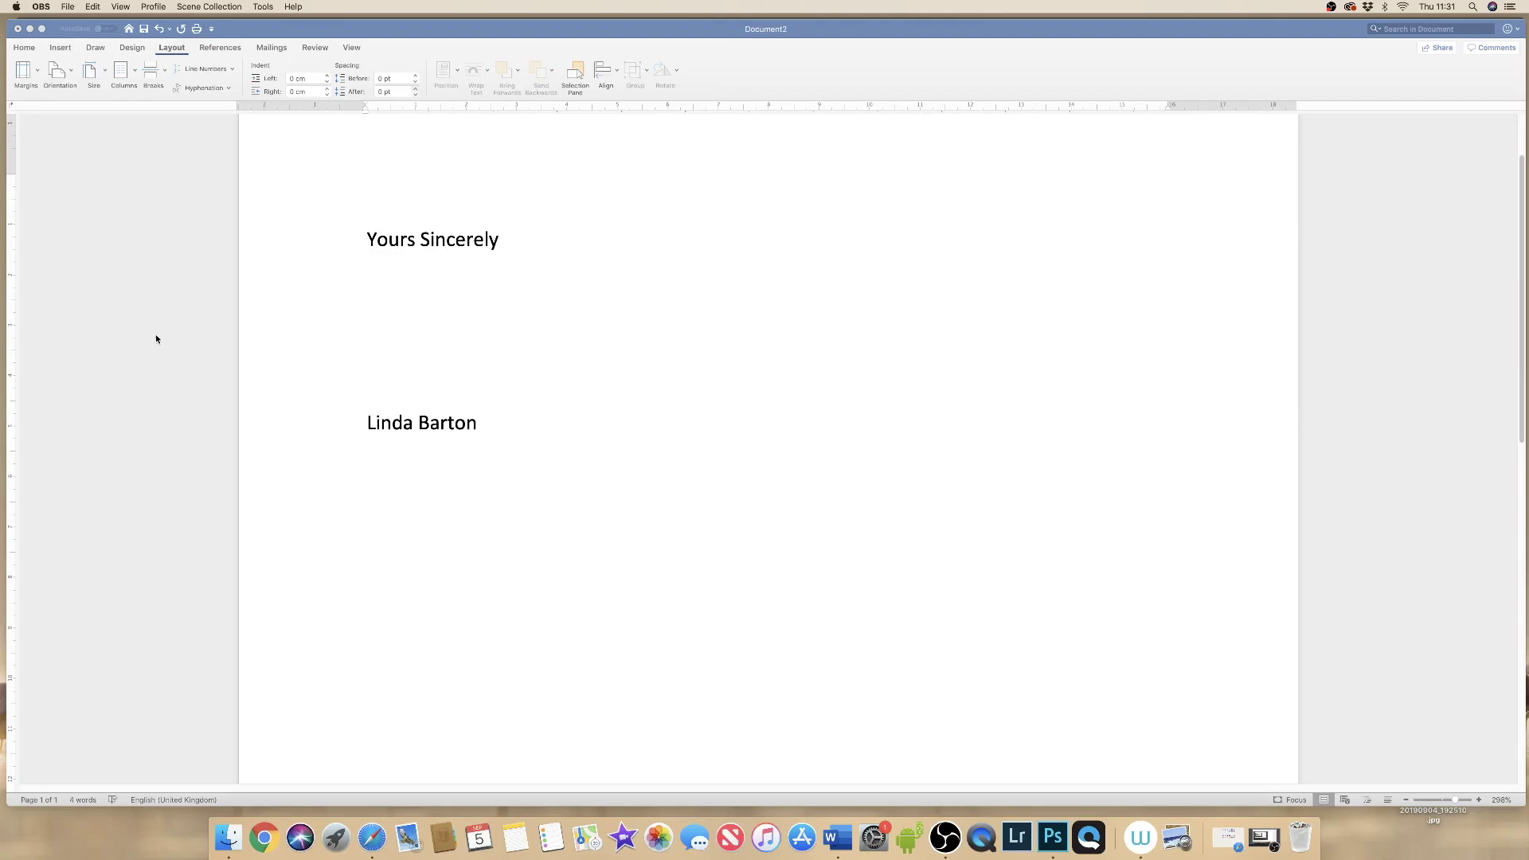
Switch to Safari and open autodraw.com.
click(372, 836)
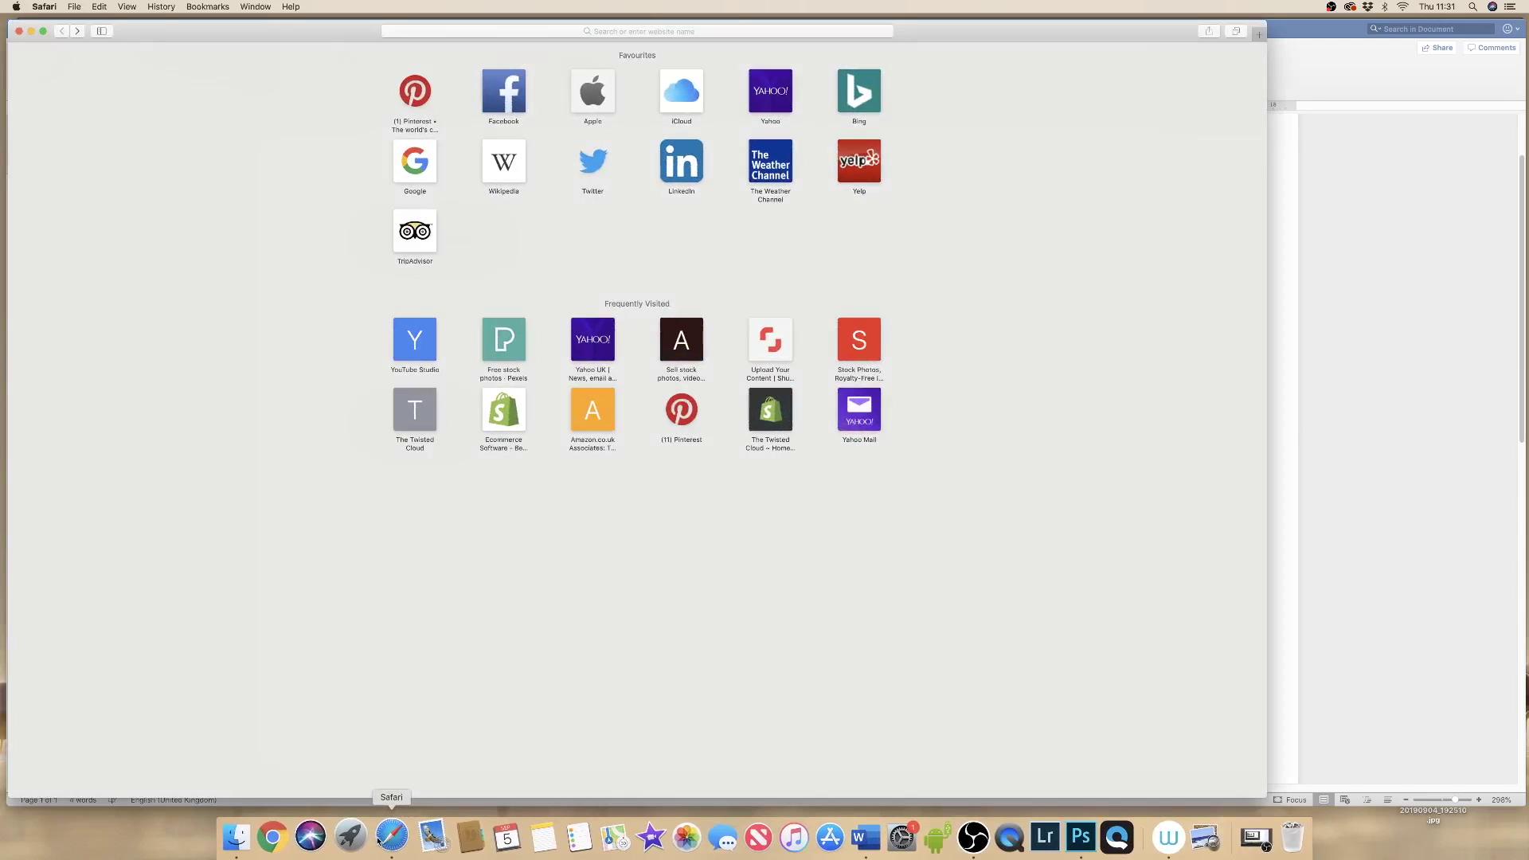
click(526, 31)
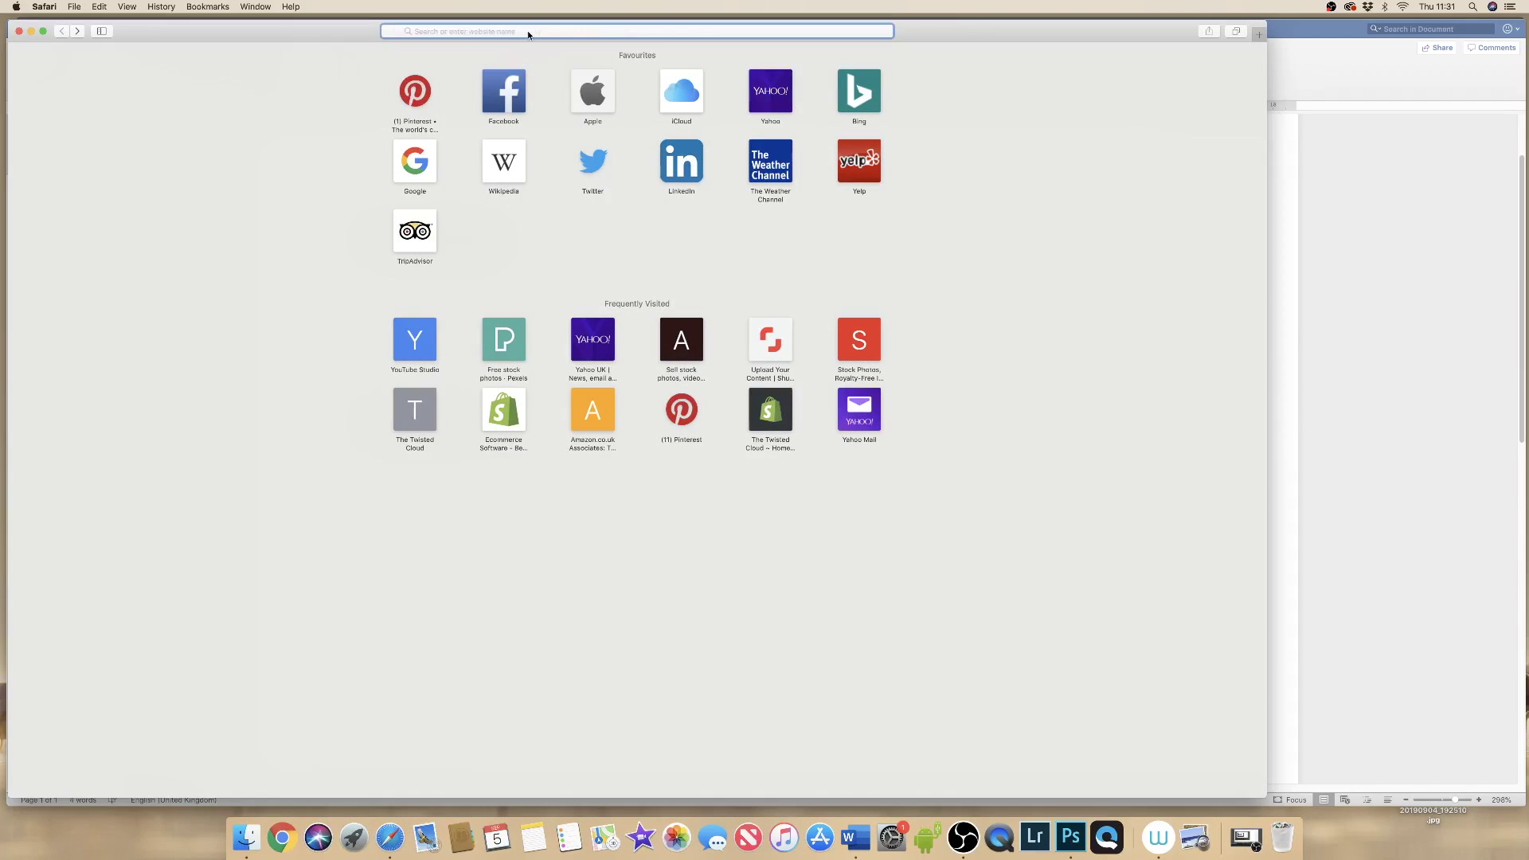
text(autodra)
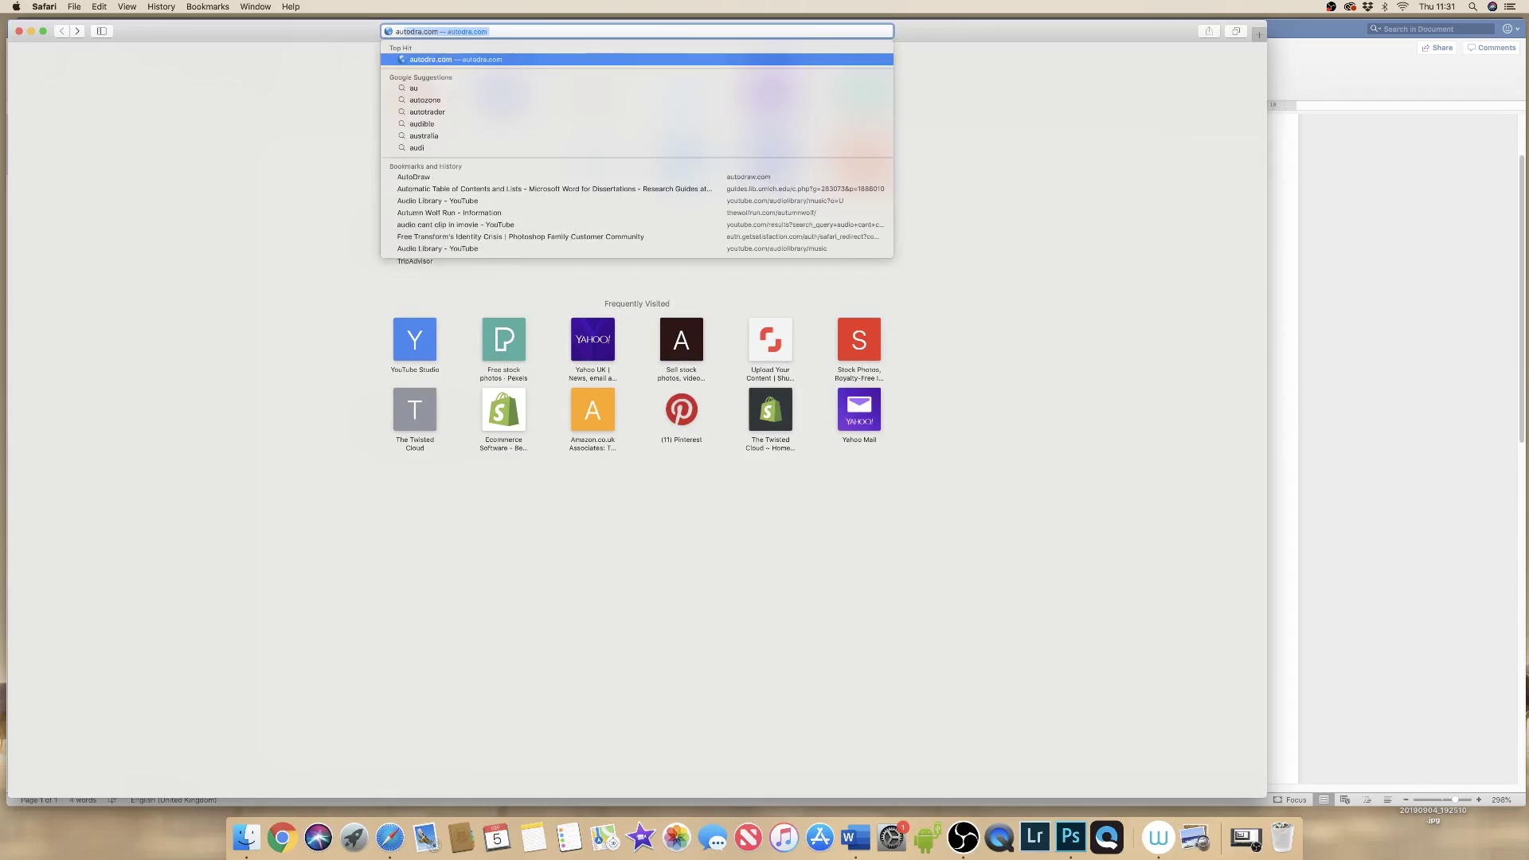
text(w.com)
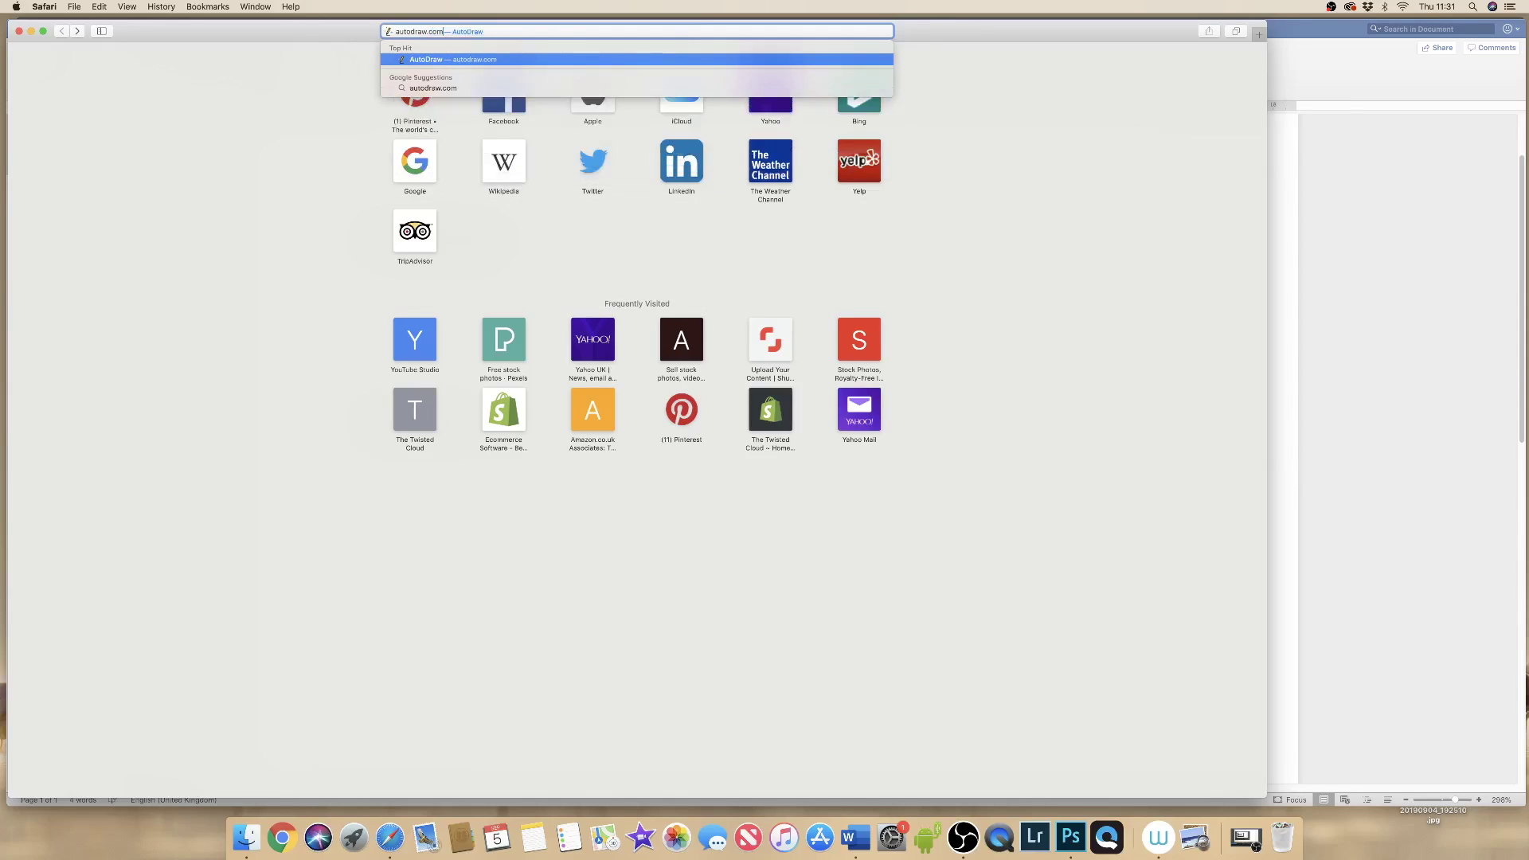
key(Return)
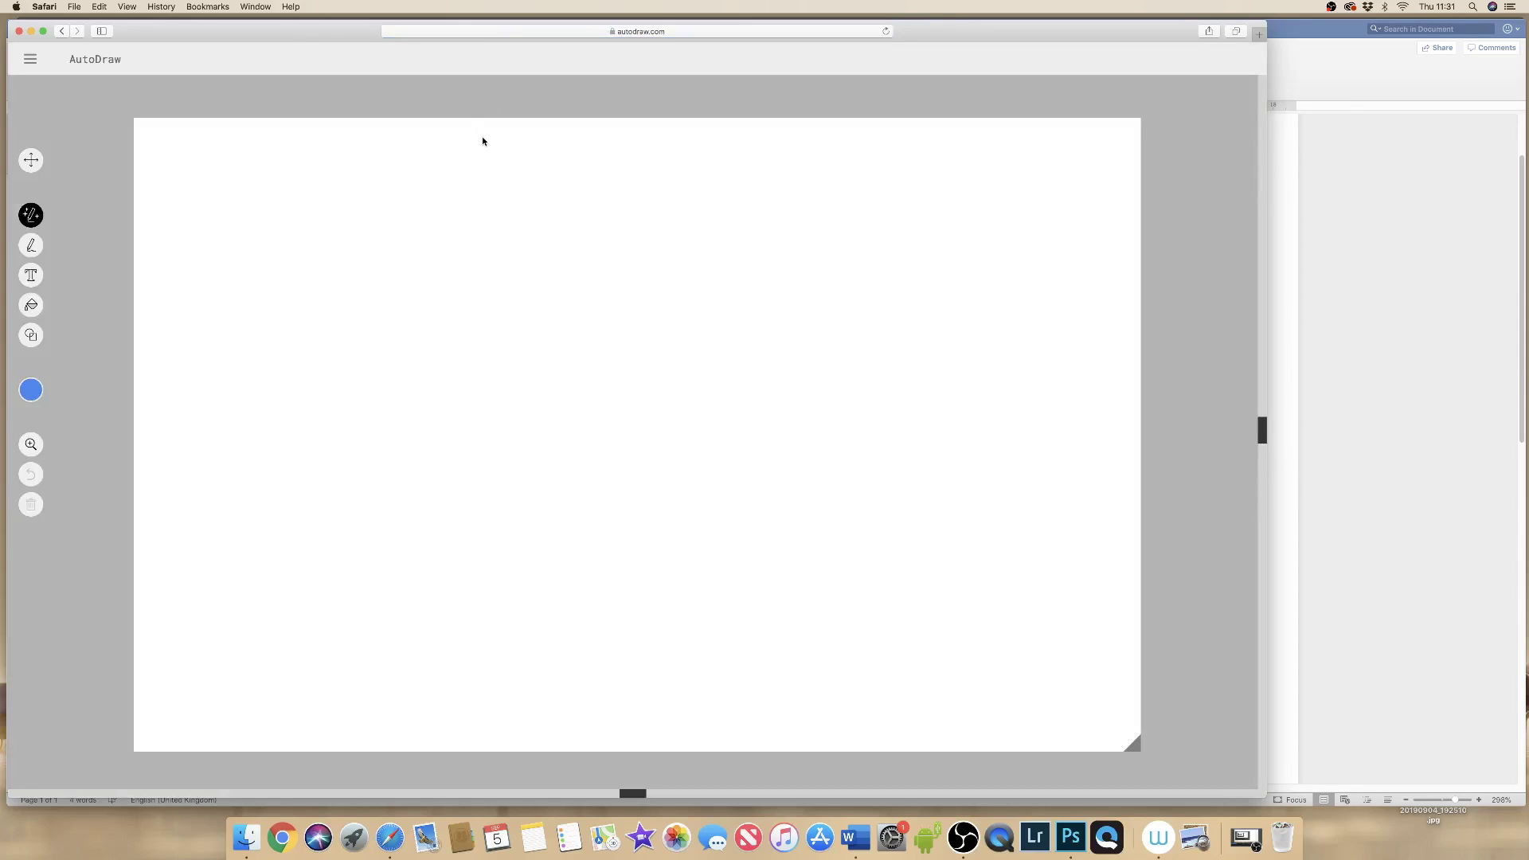
Draw a freehand signature in black on the canvas and capture a screenshot of just the signature area.
click(31, 390)
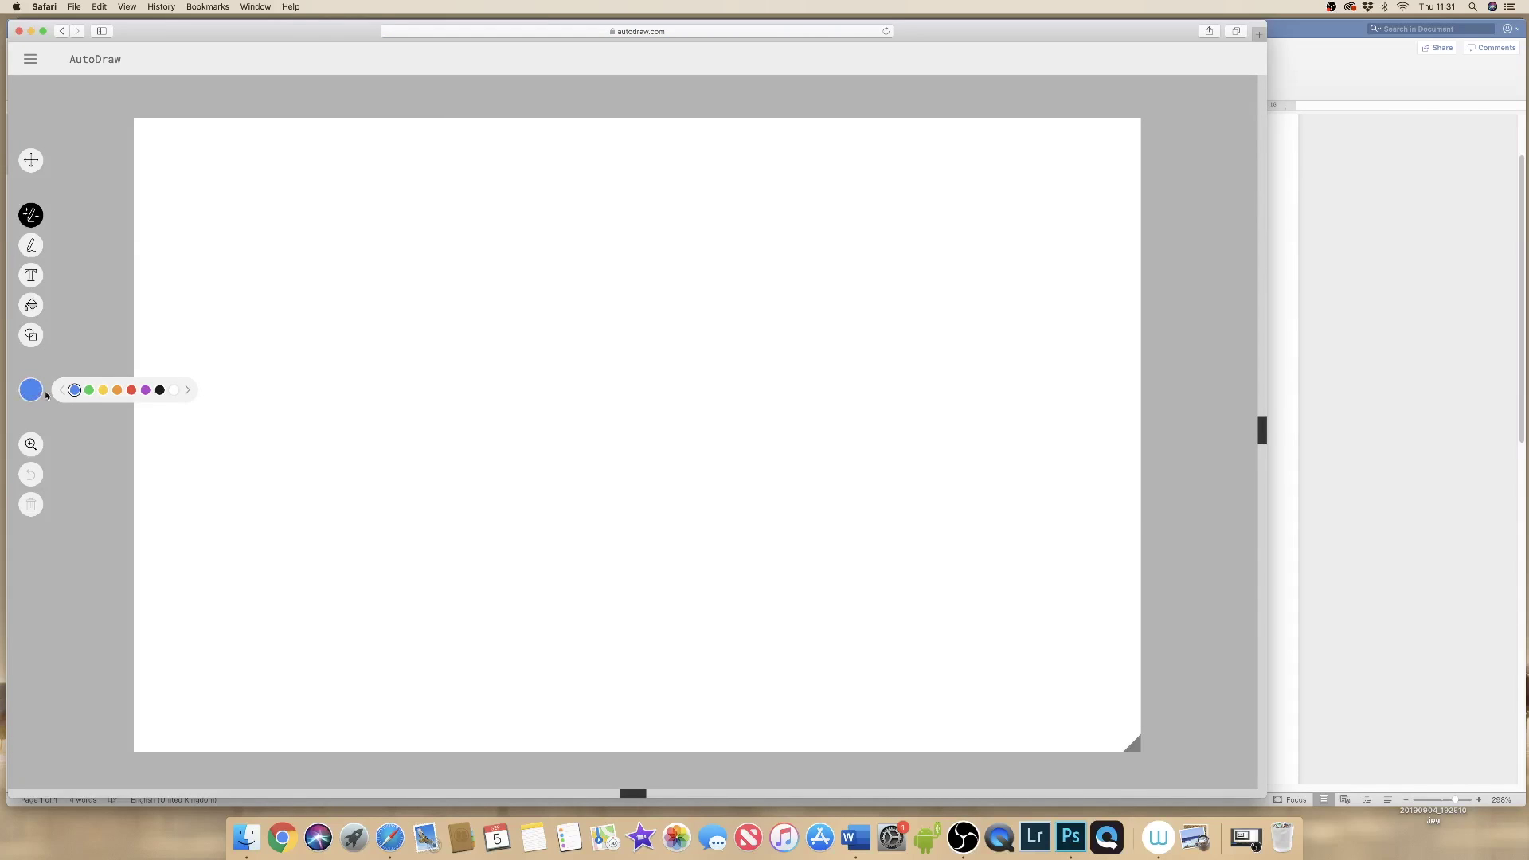
click(160, 391)
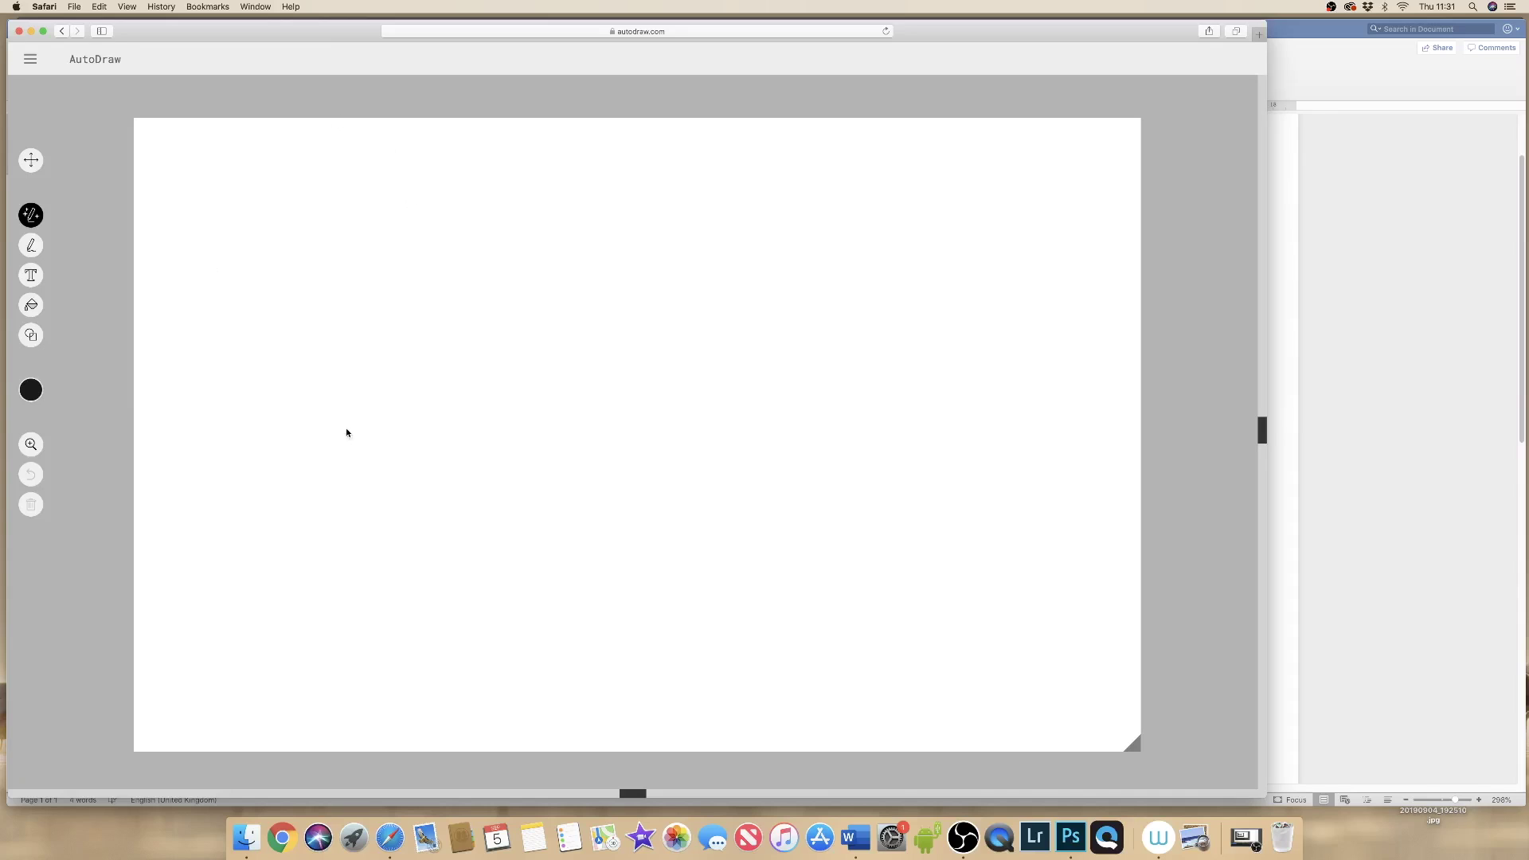
mouse_move(344, 474)
mouse_down()
mouse_move(413, 286)
mouse_move(497, 442)
mouse_move(668, 406)
mouse_move(590, 481)
mouse_move(701, 473)
mouse_up()
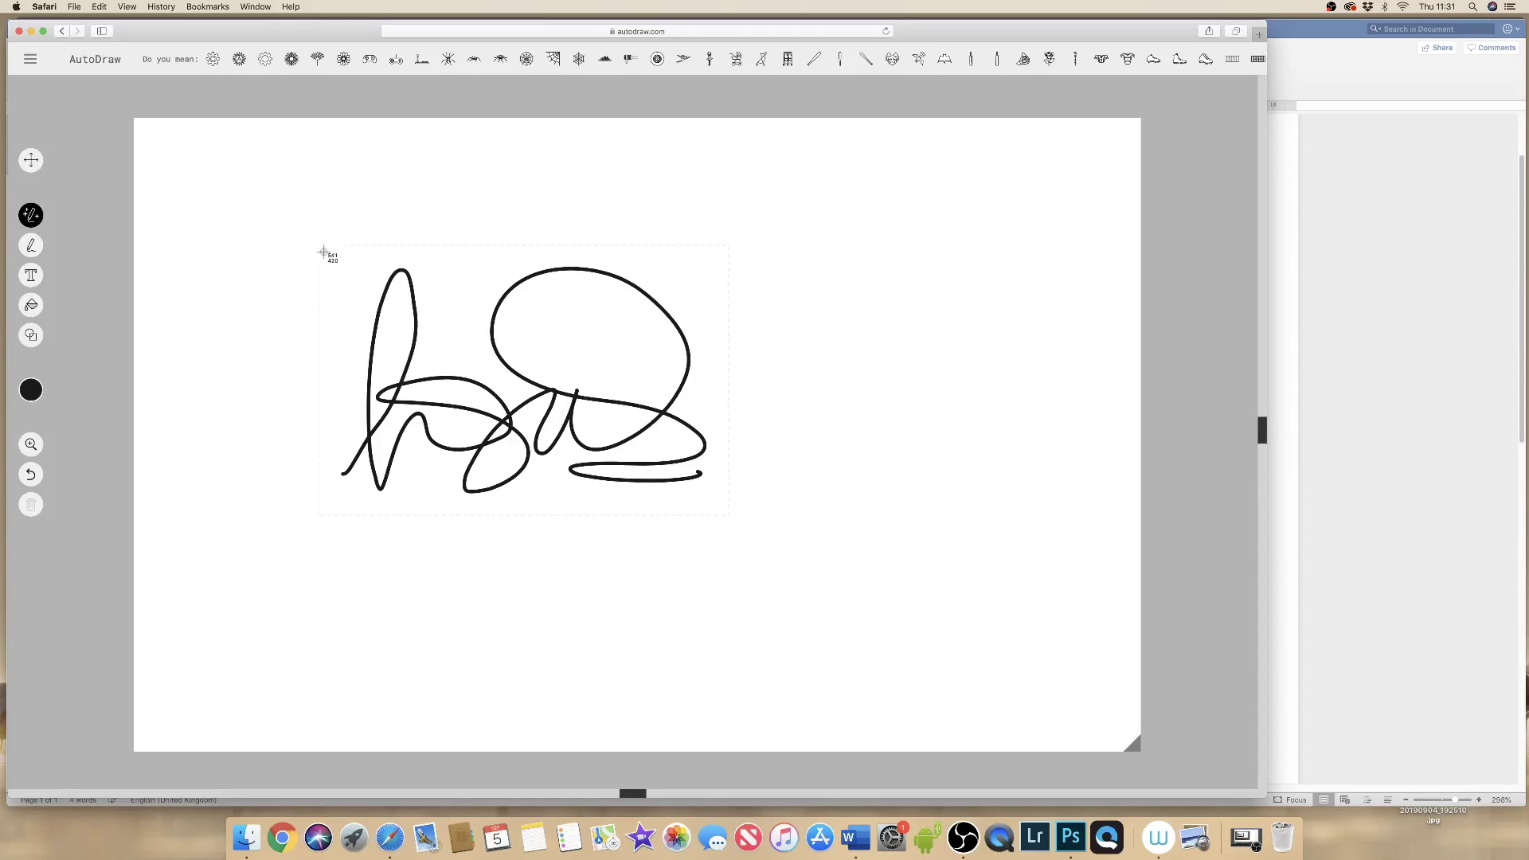
mouse_move(324, 249)
mouse_down()
mouse_move(419, 351)
mouse_move(727, 513)
mouse_up()
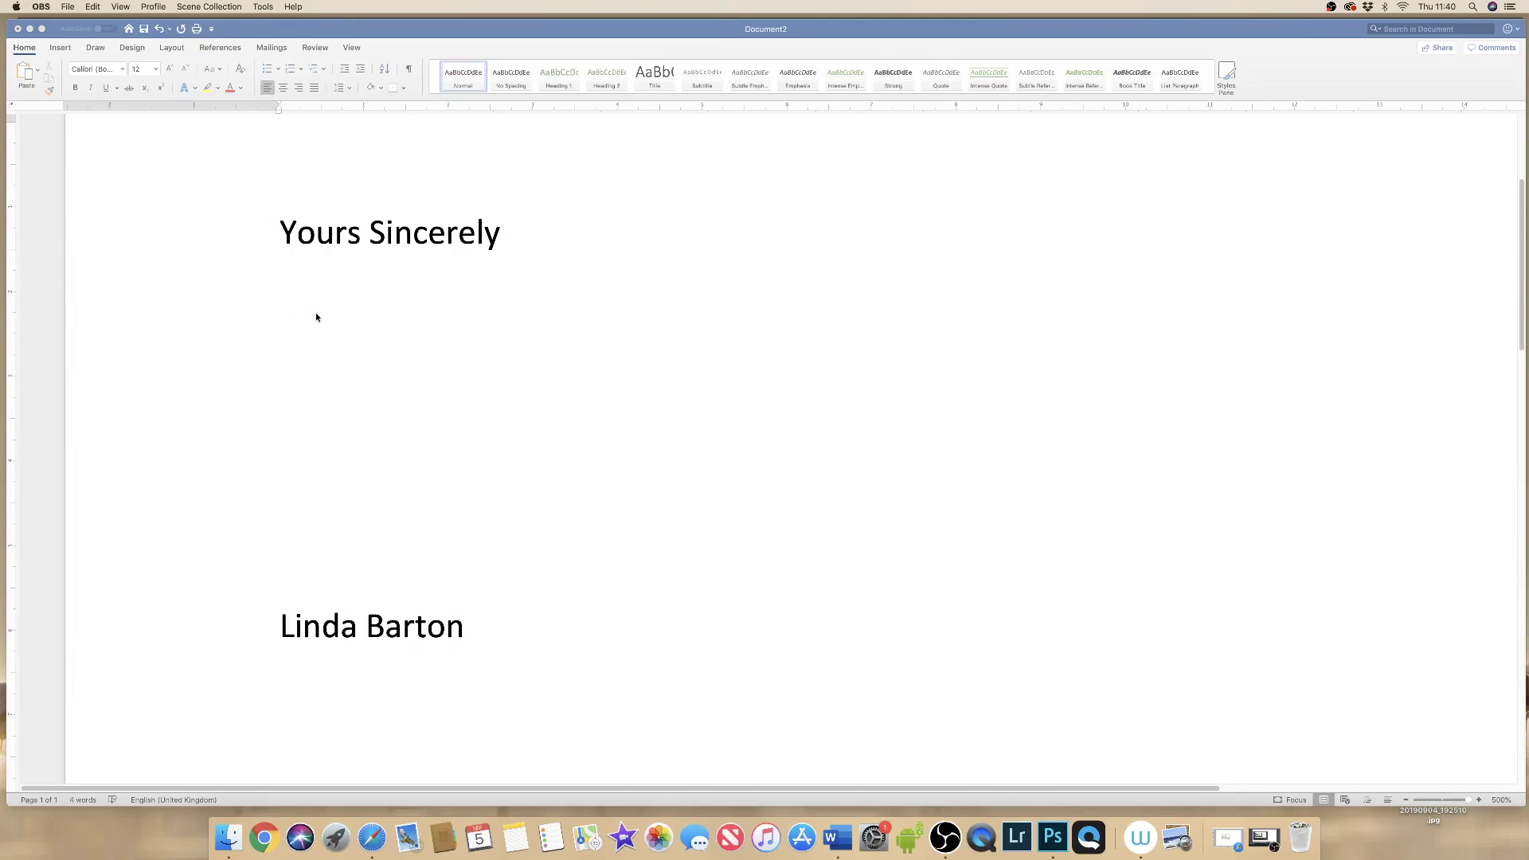
In the Word letter, insert the signature screenshot ending in 11.31.57 from the Desktop folder below "Yours Sincerely".
click(313, 319)
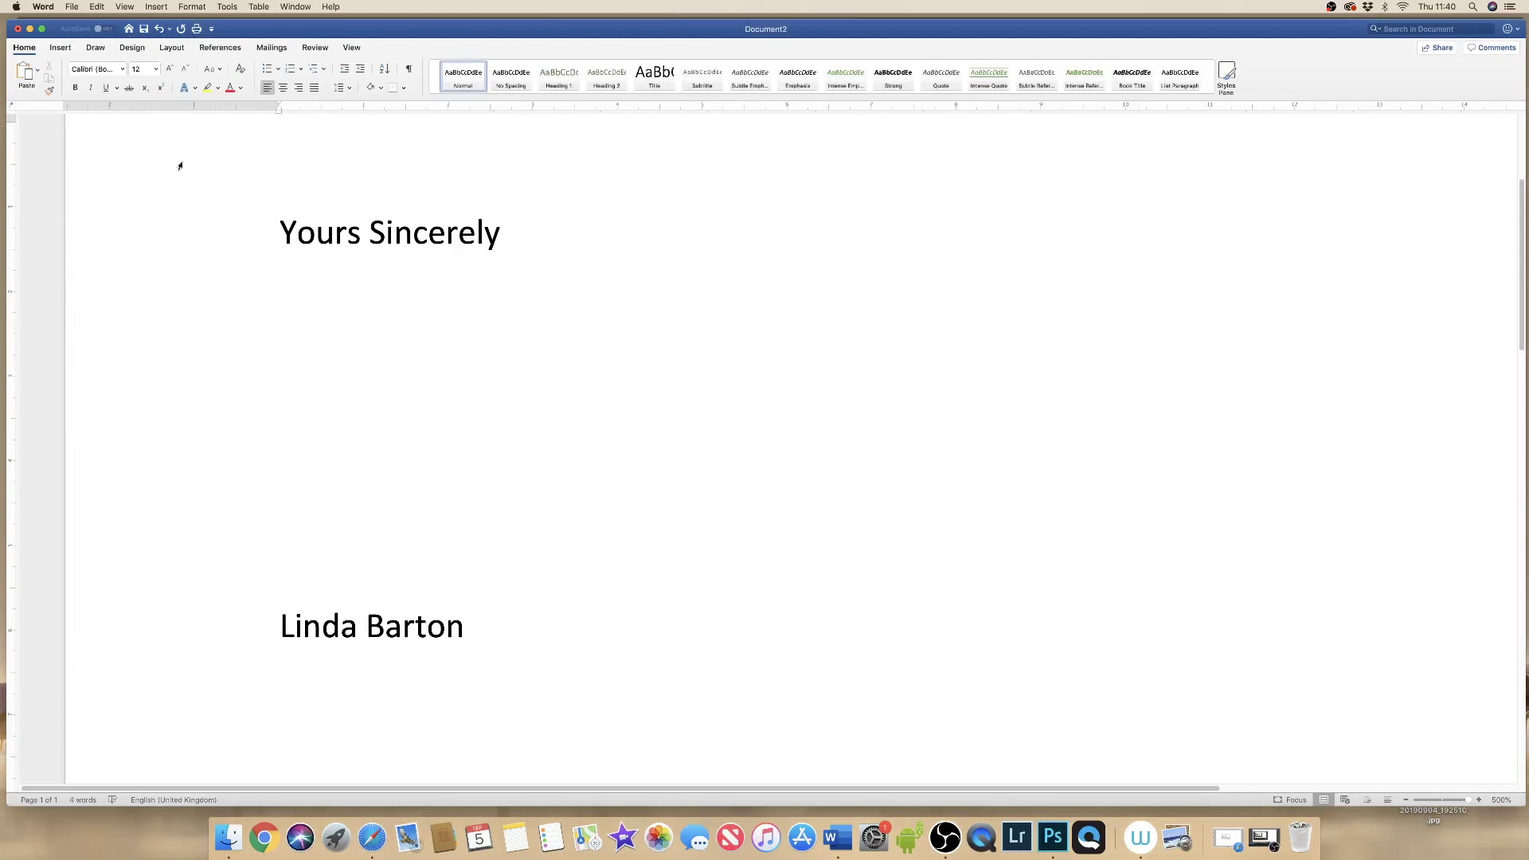
click(66, 50)
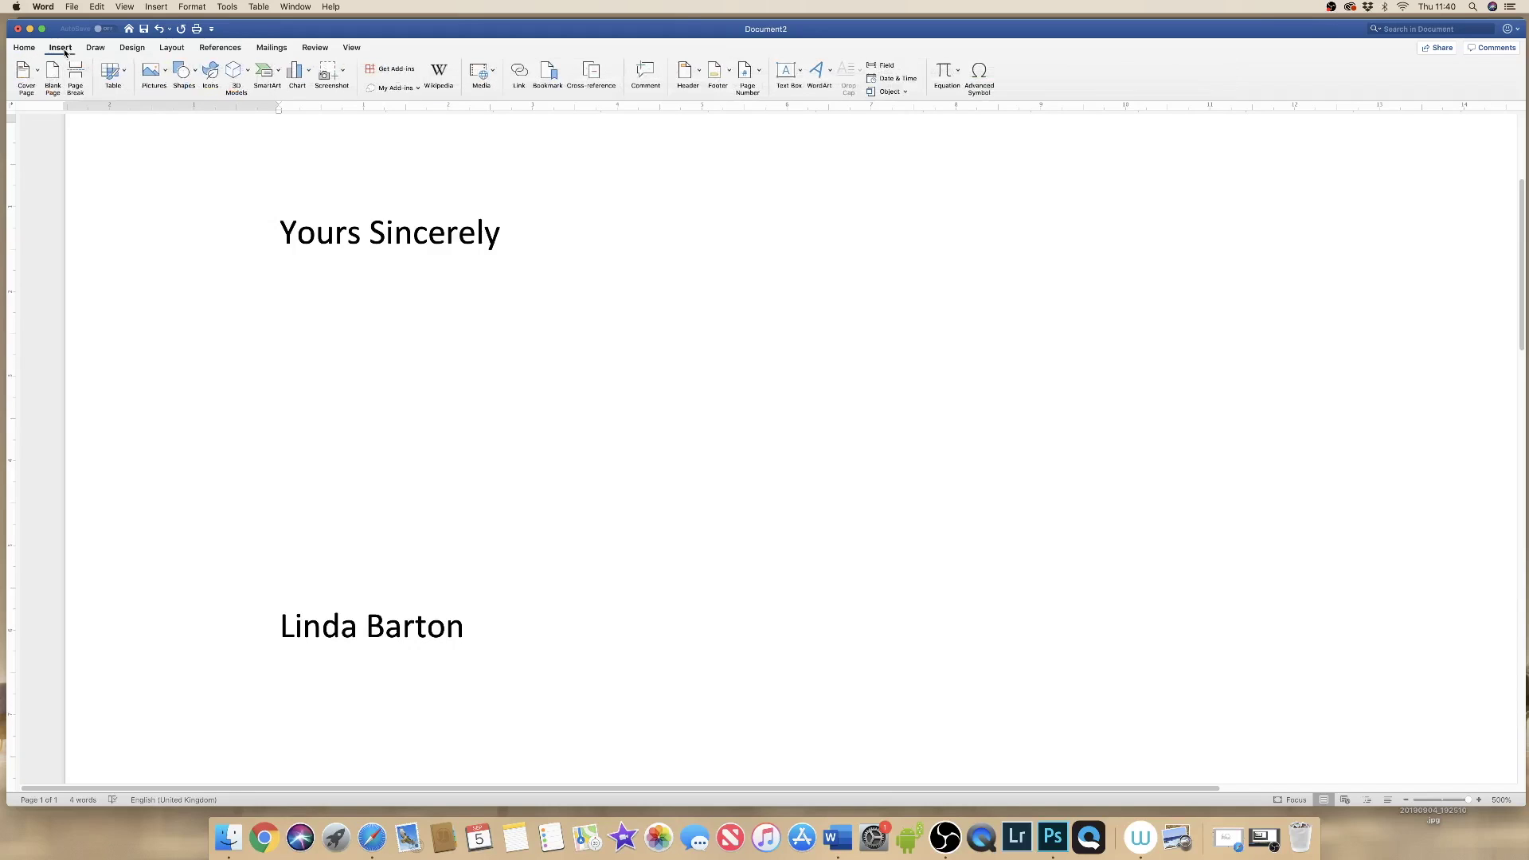
click(166, 73)
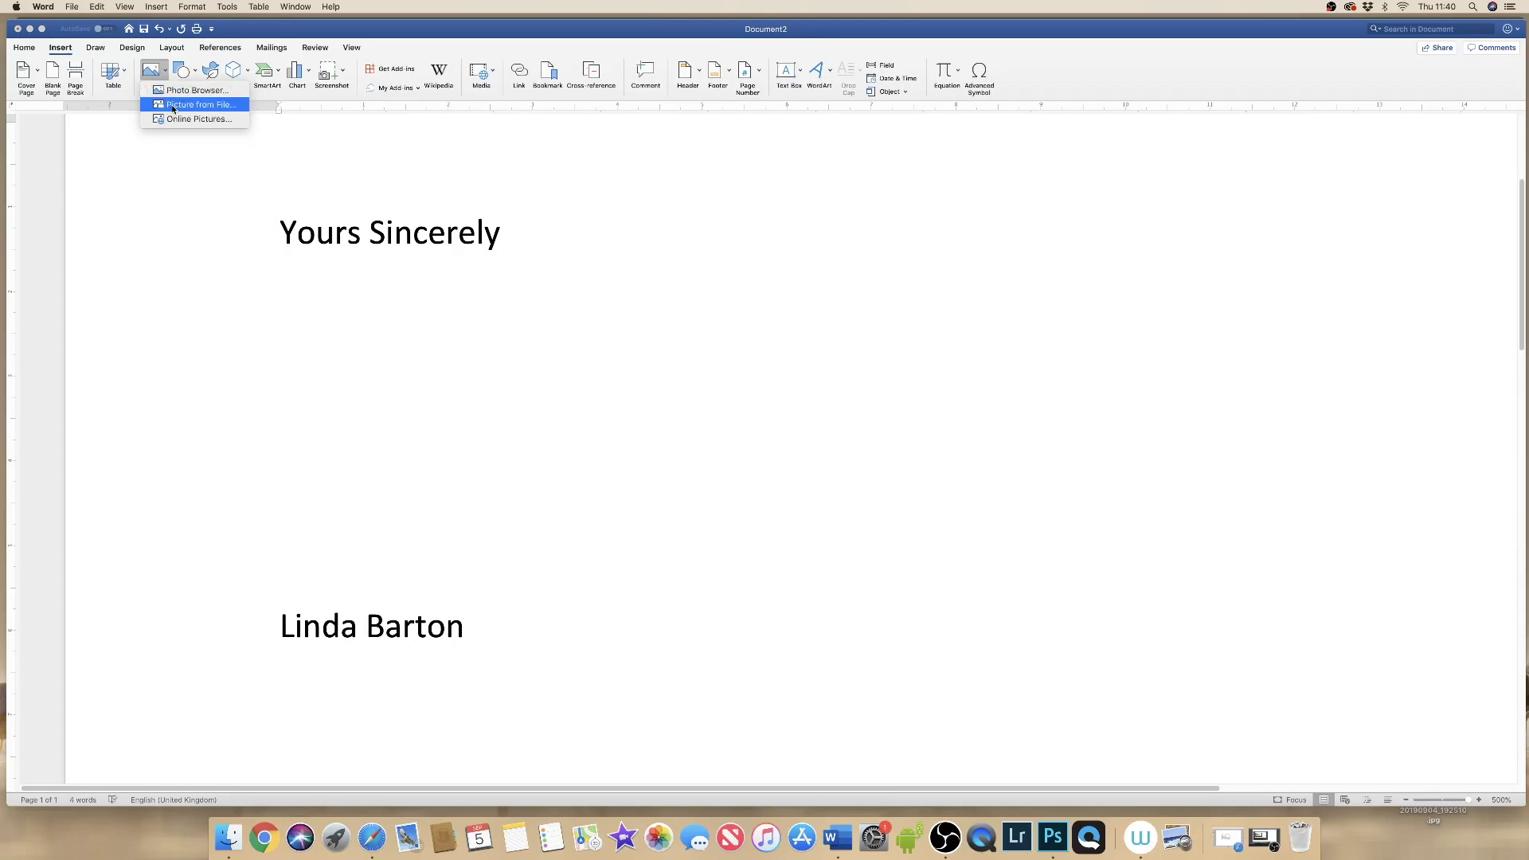
click(175, 105)
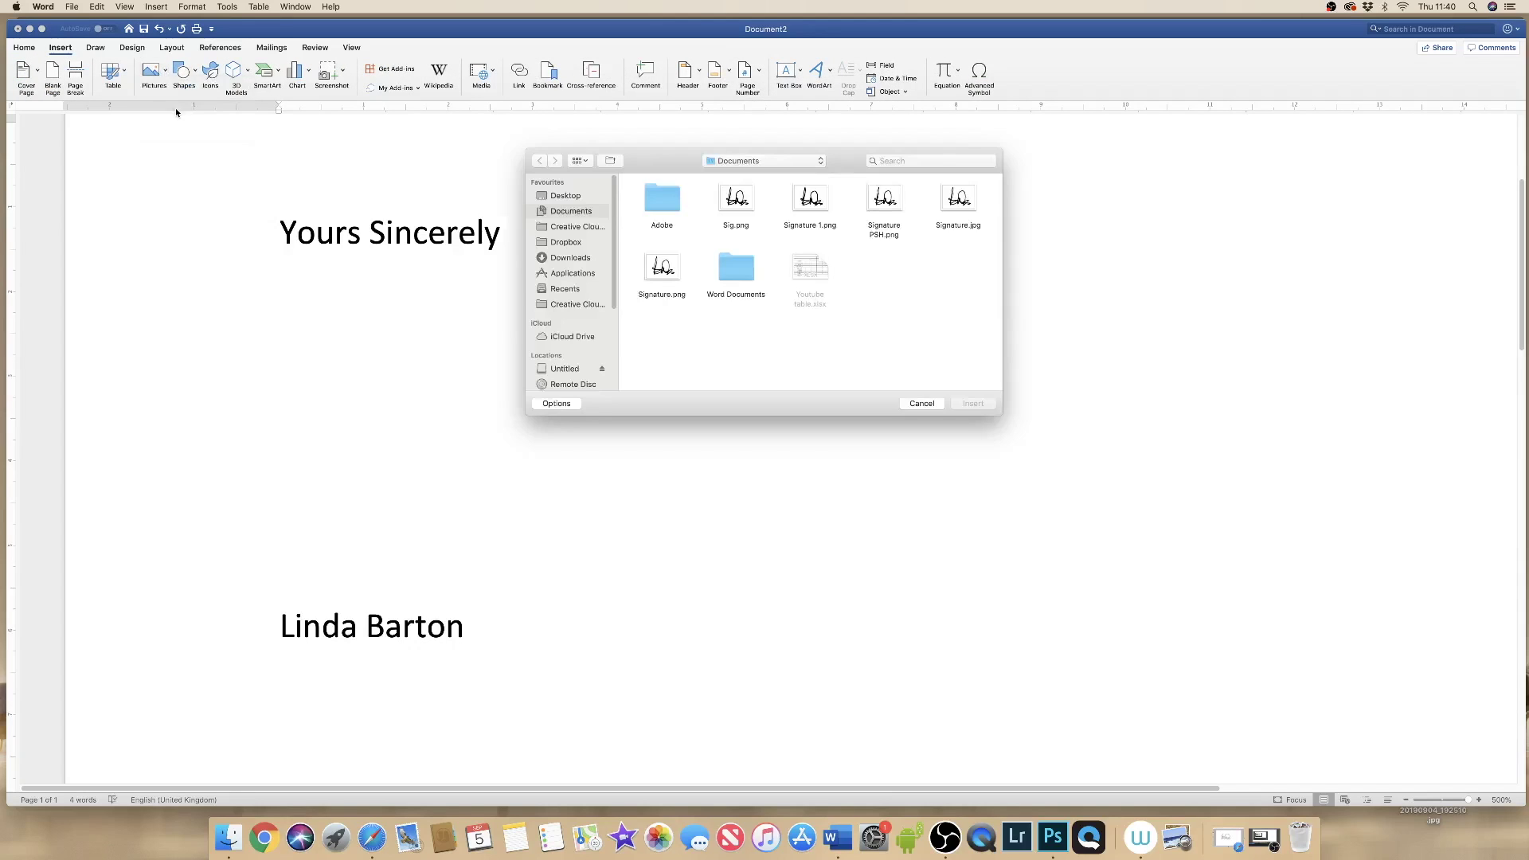
click(571, 197)
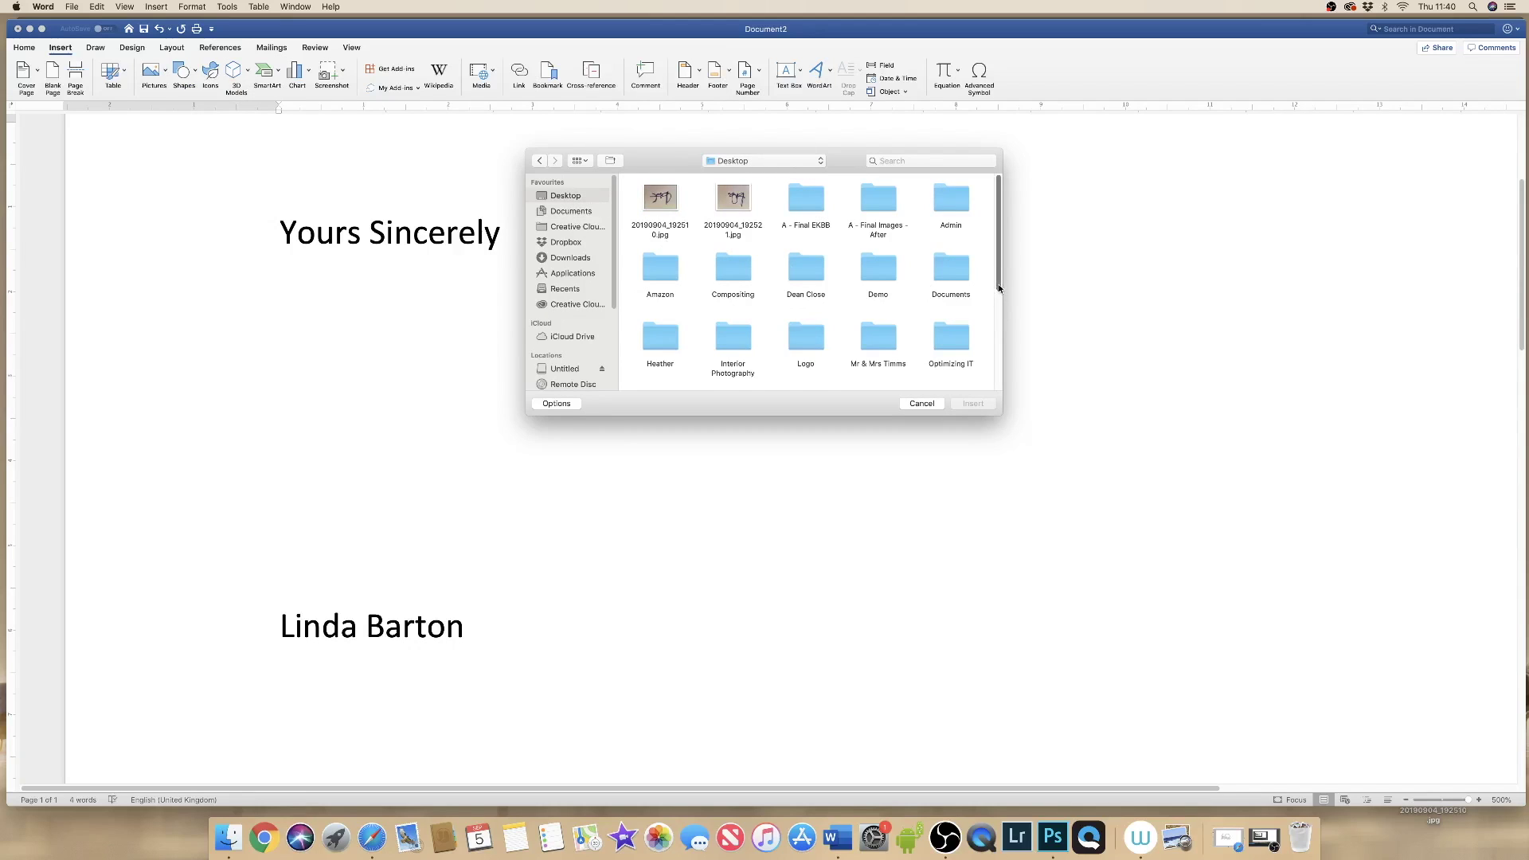
drag(998, 288, 987, 390)
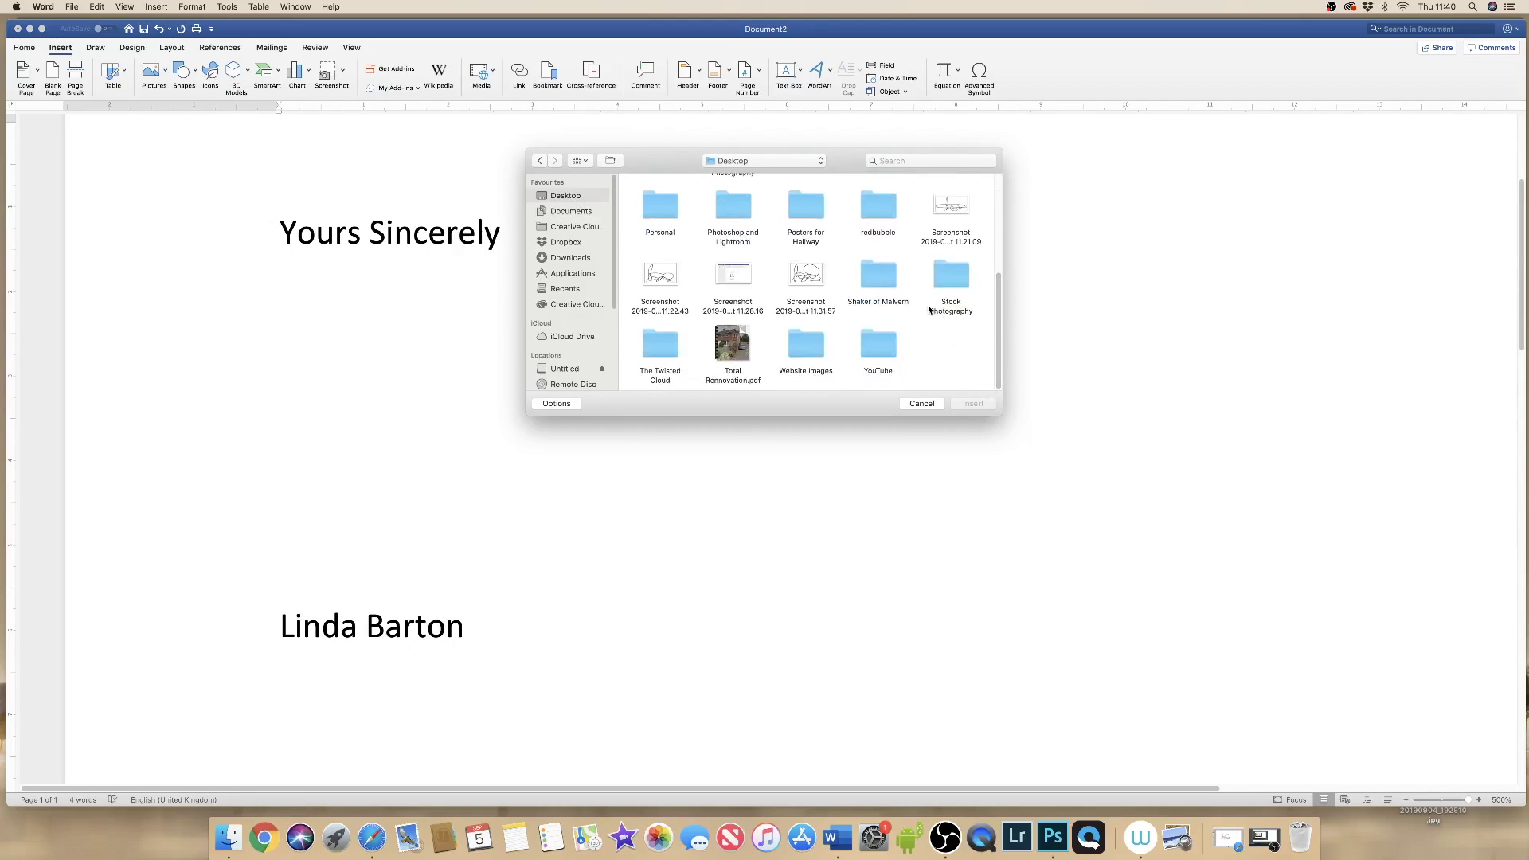
click(804, 273)
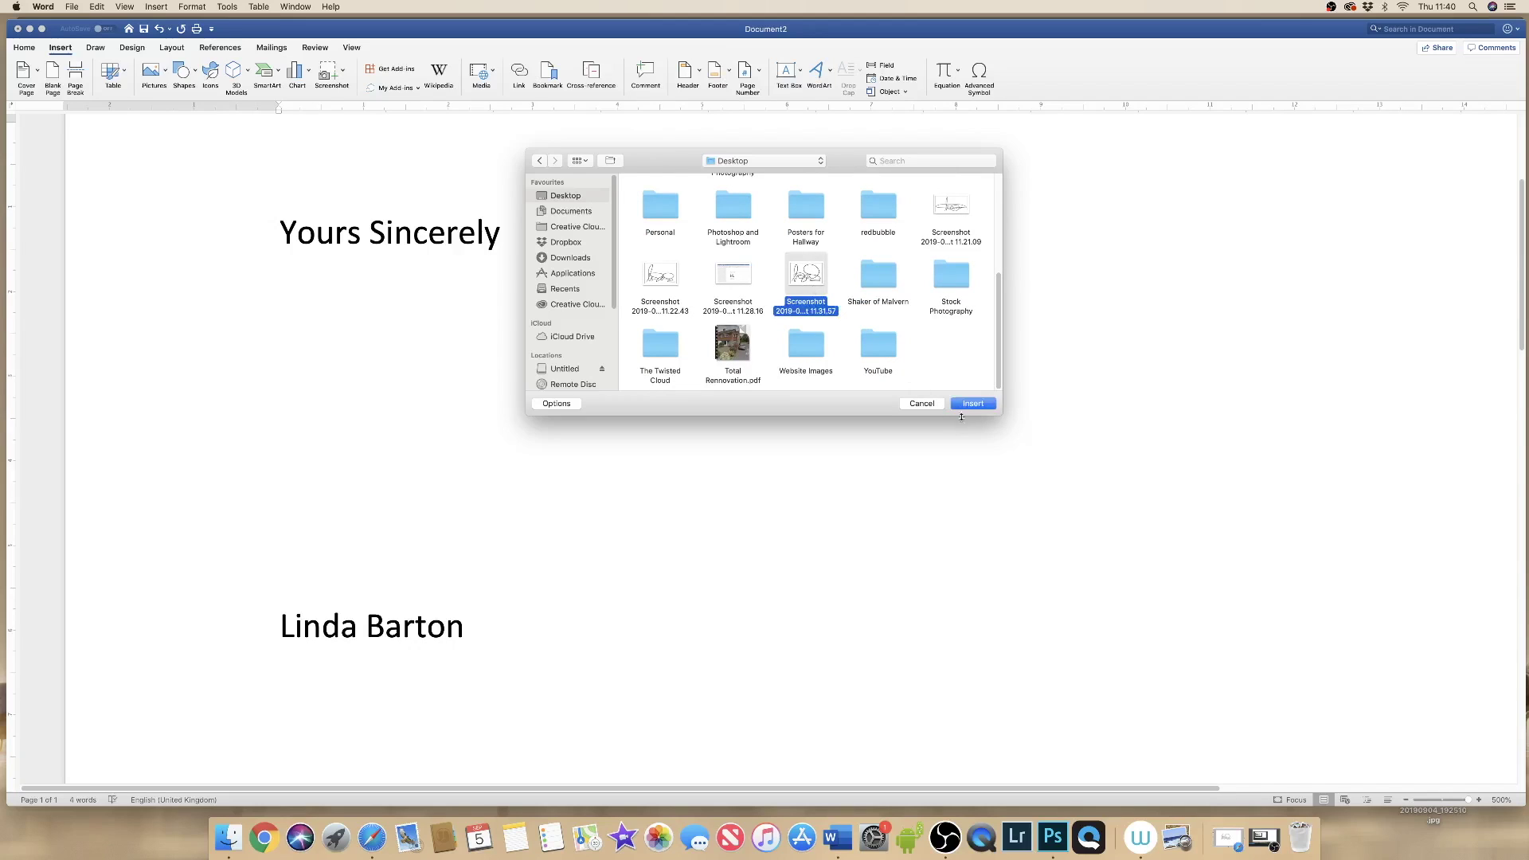
click(967, 404)
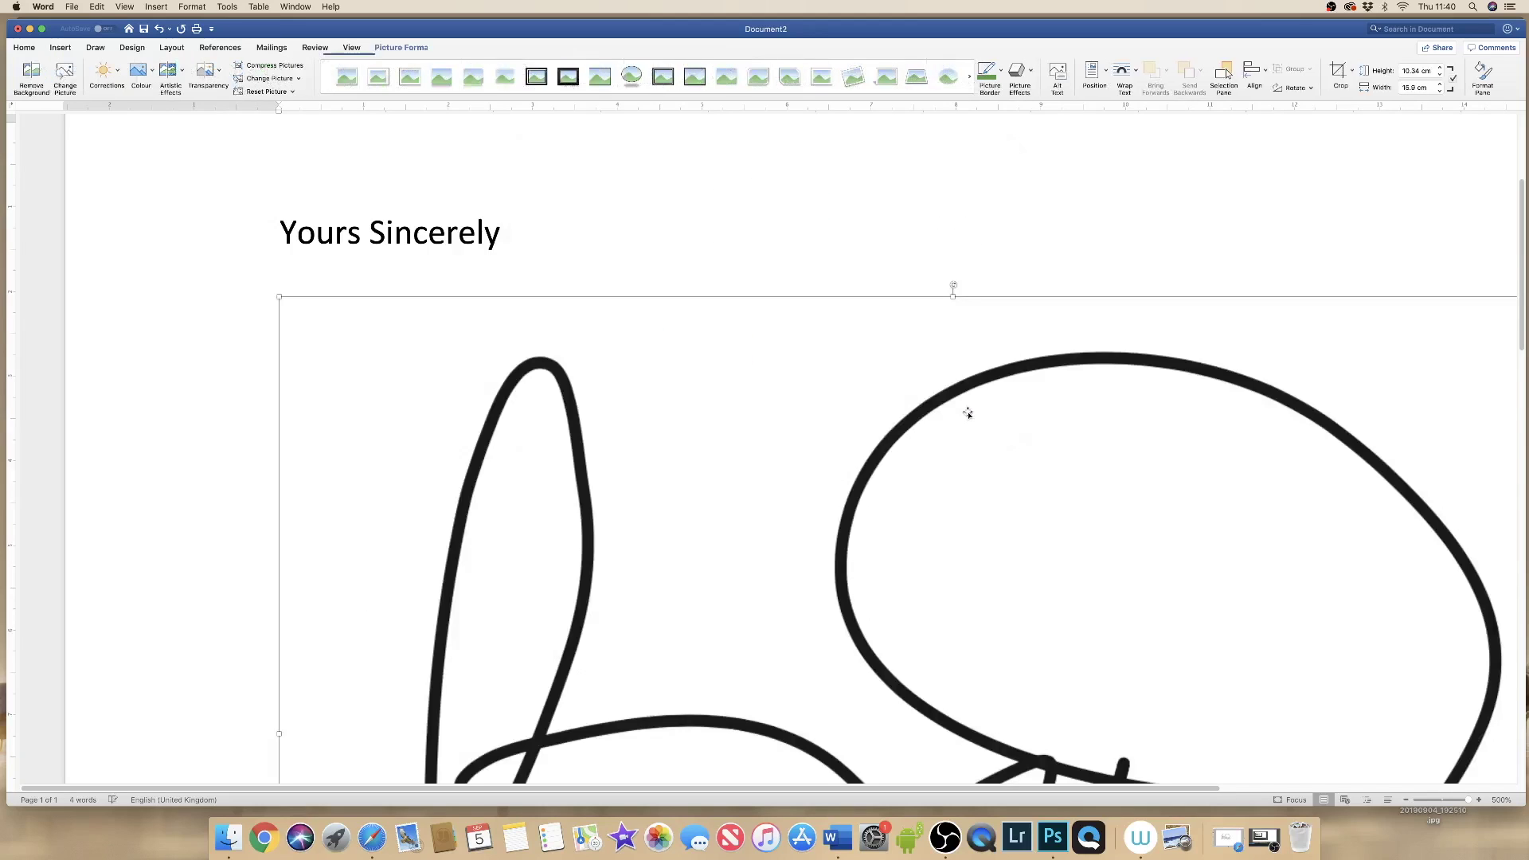
Shrink the inserted signature picture proportionally to about 3.37 cm high and 5.19 cm wide, and deselect it.
drag(279, 283, 1043, 665)
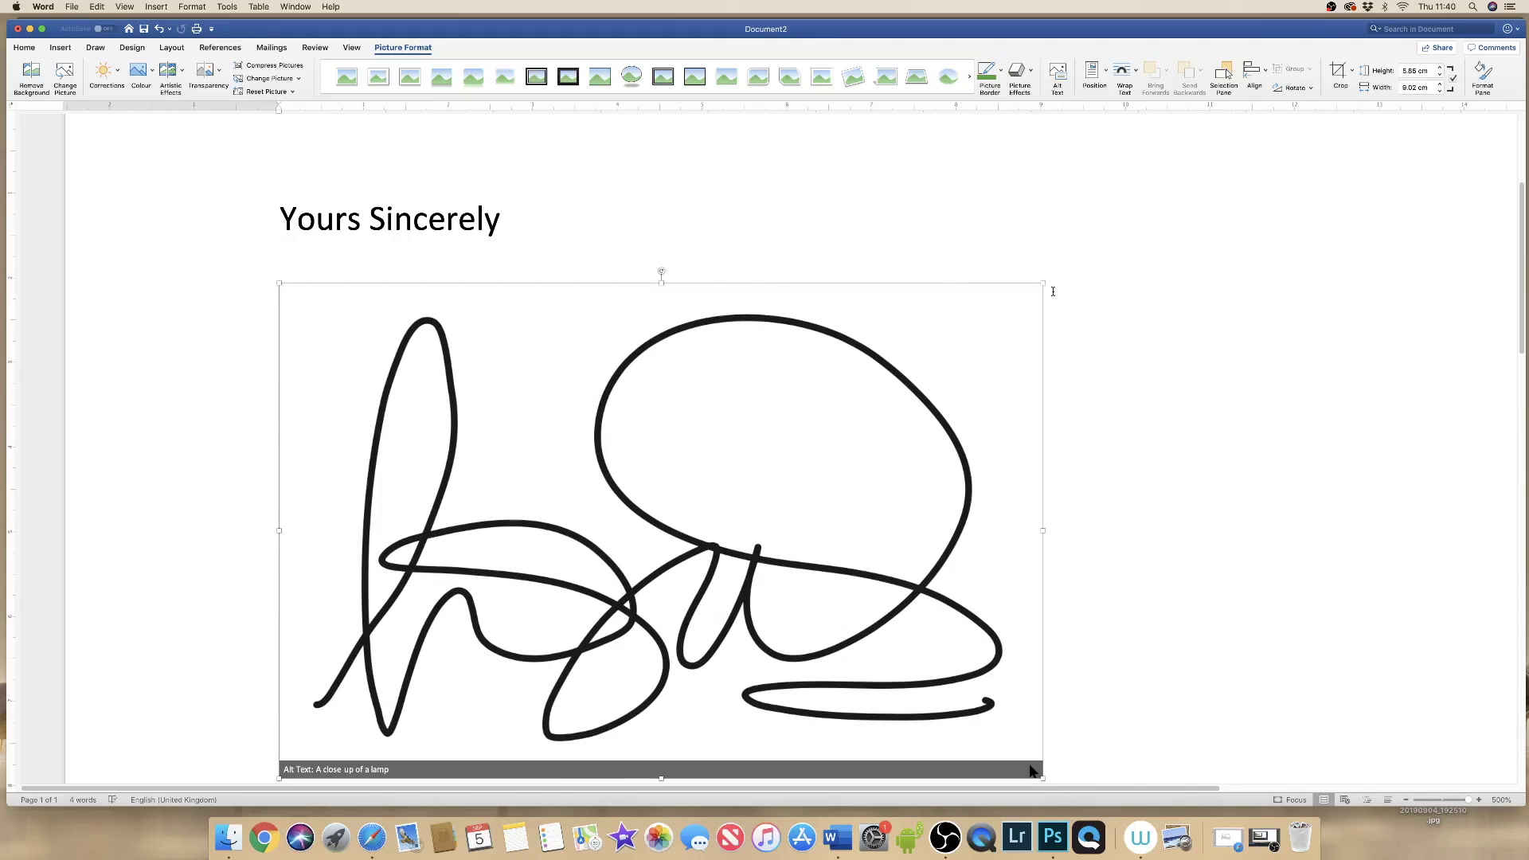
drag(1044, 284, 533, 497)
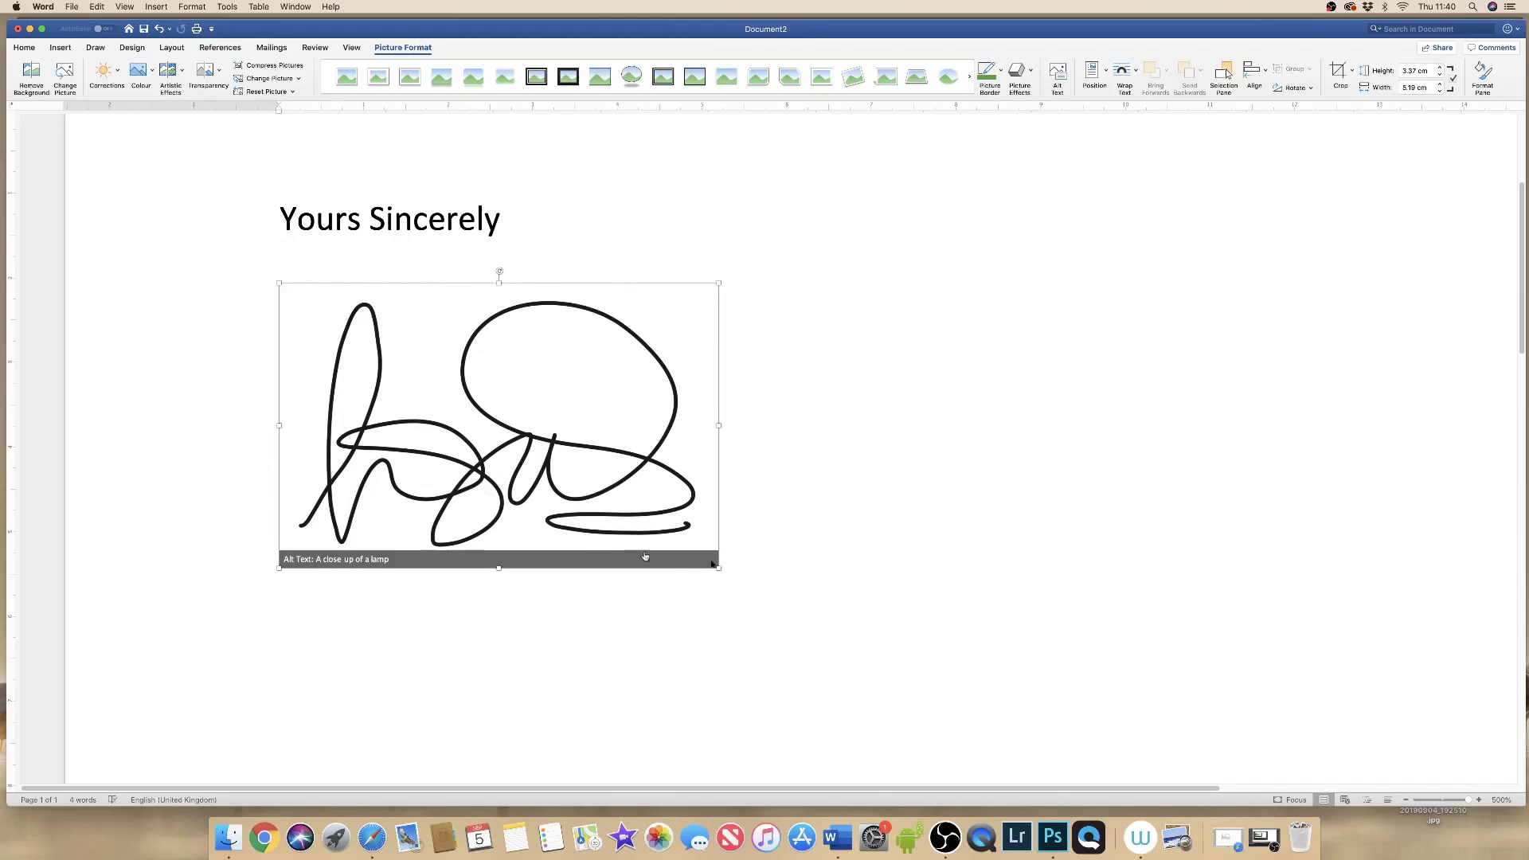
click(746, 566)
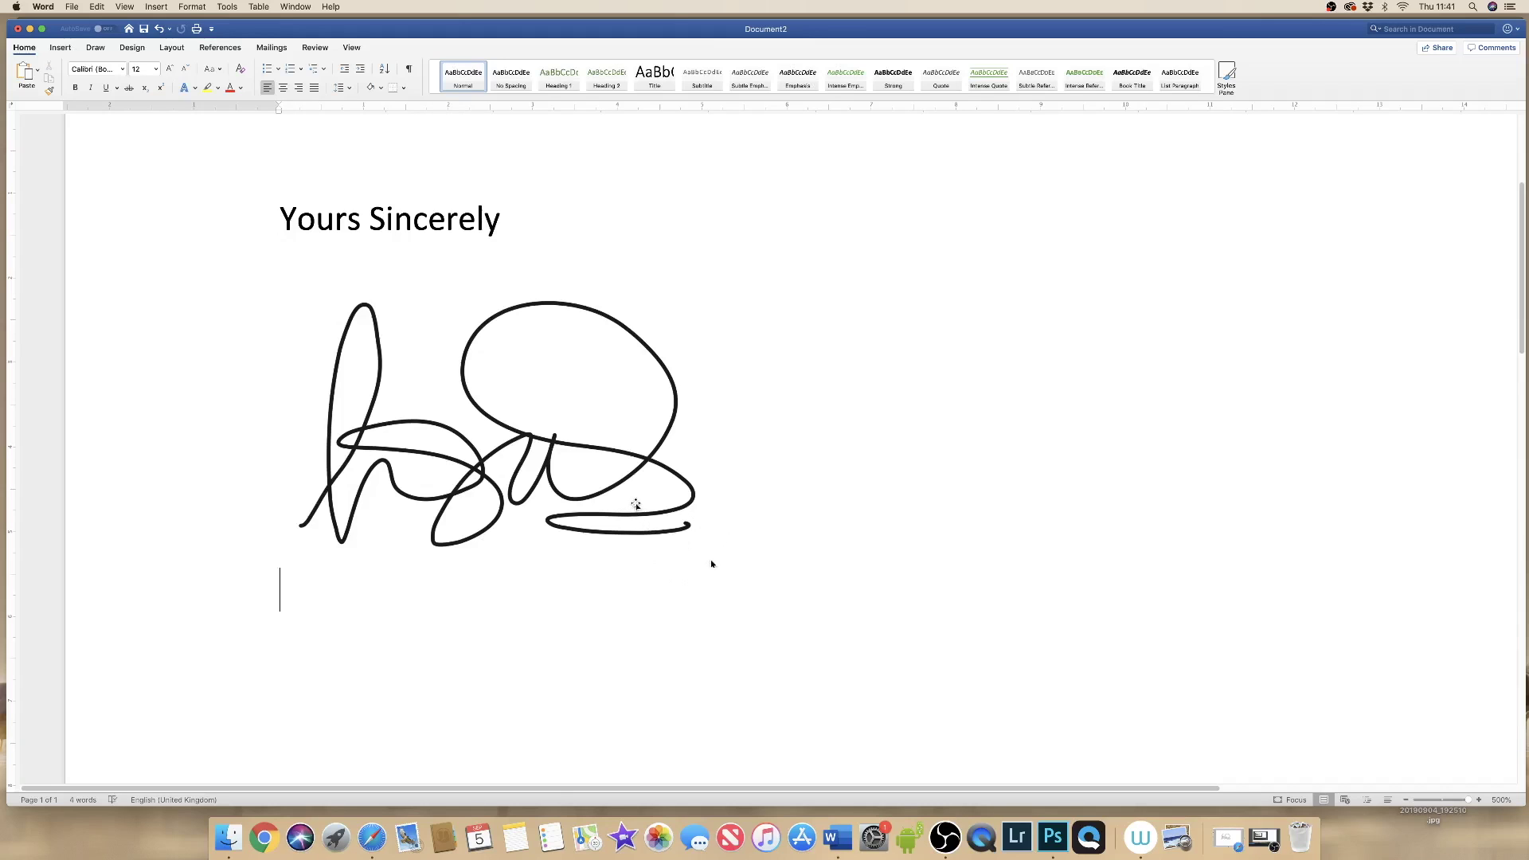
click(713, 564)
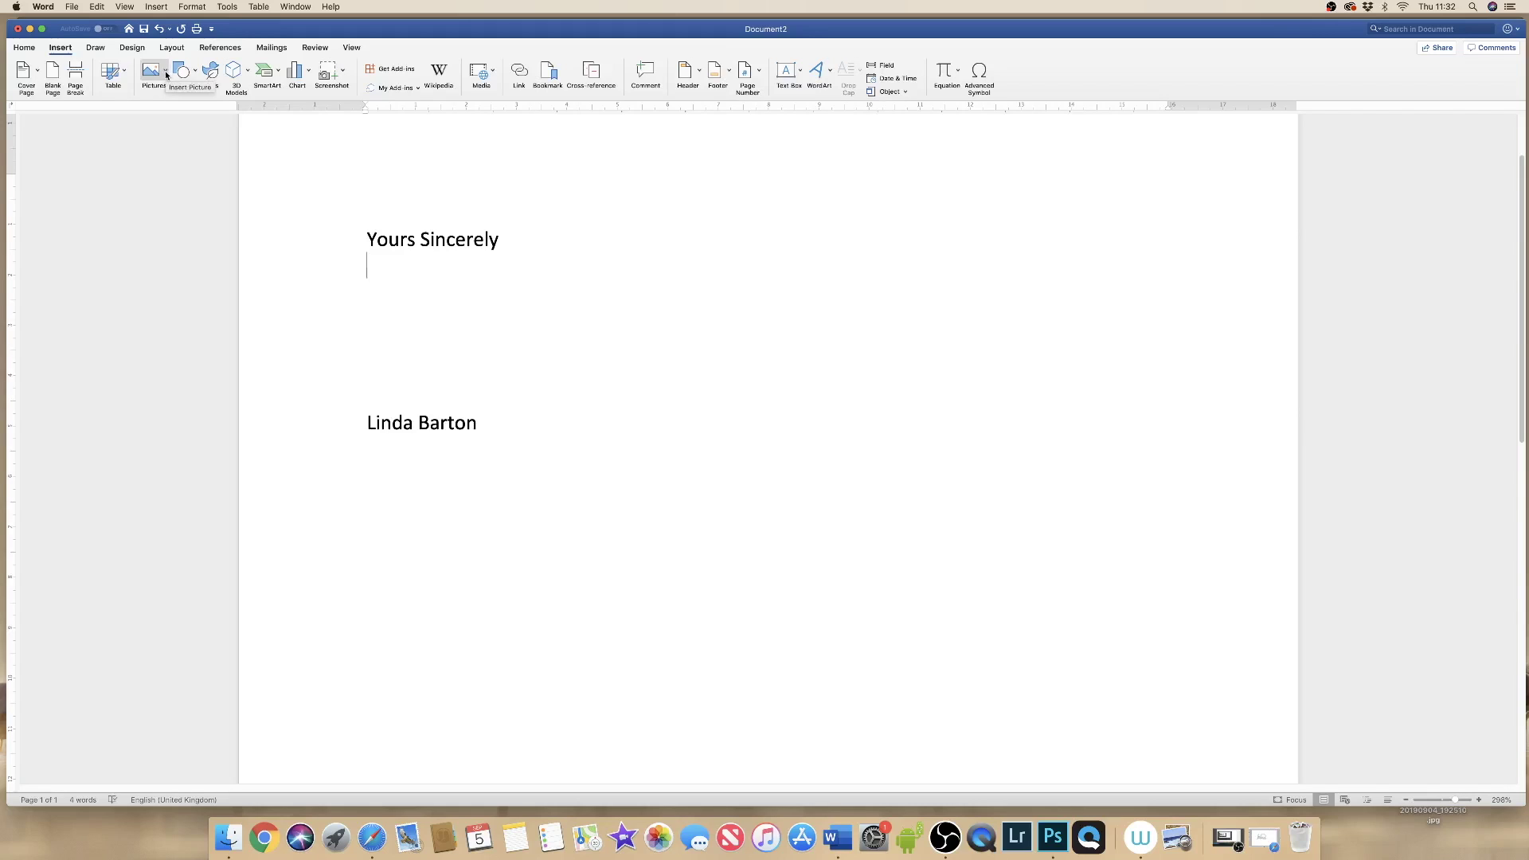
Insert the picture Signature.jpg from the Documents folder below "Yours Sincerely".
click(166, 75)
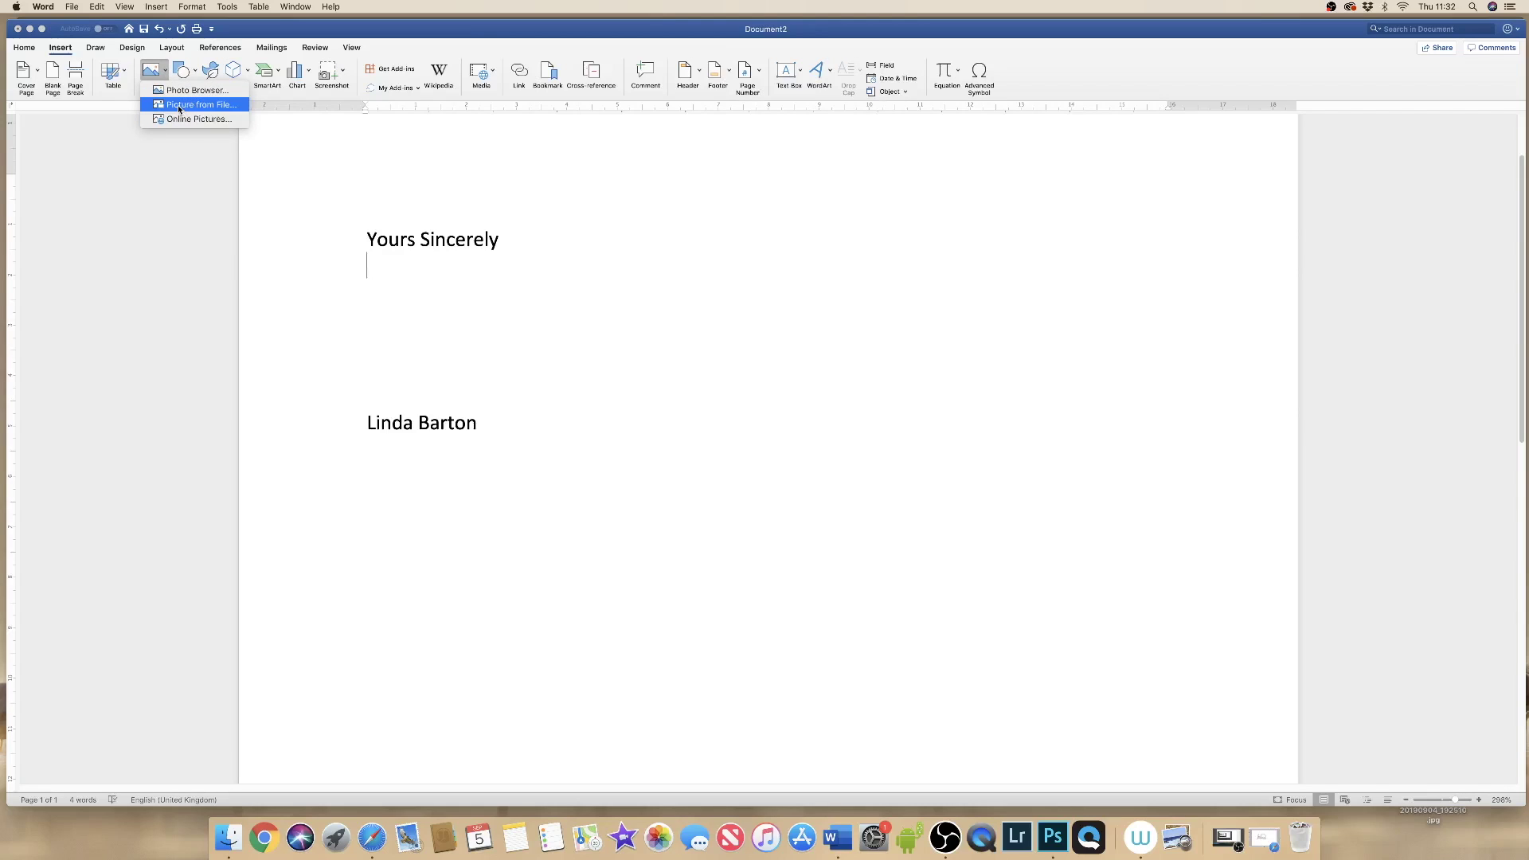
click(179, 109)
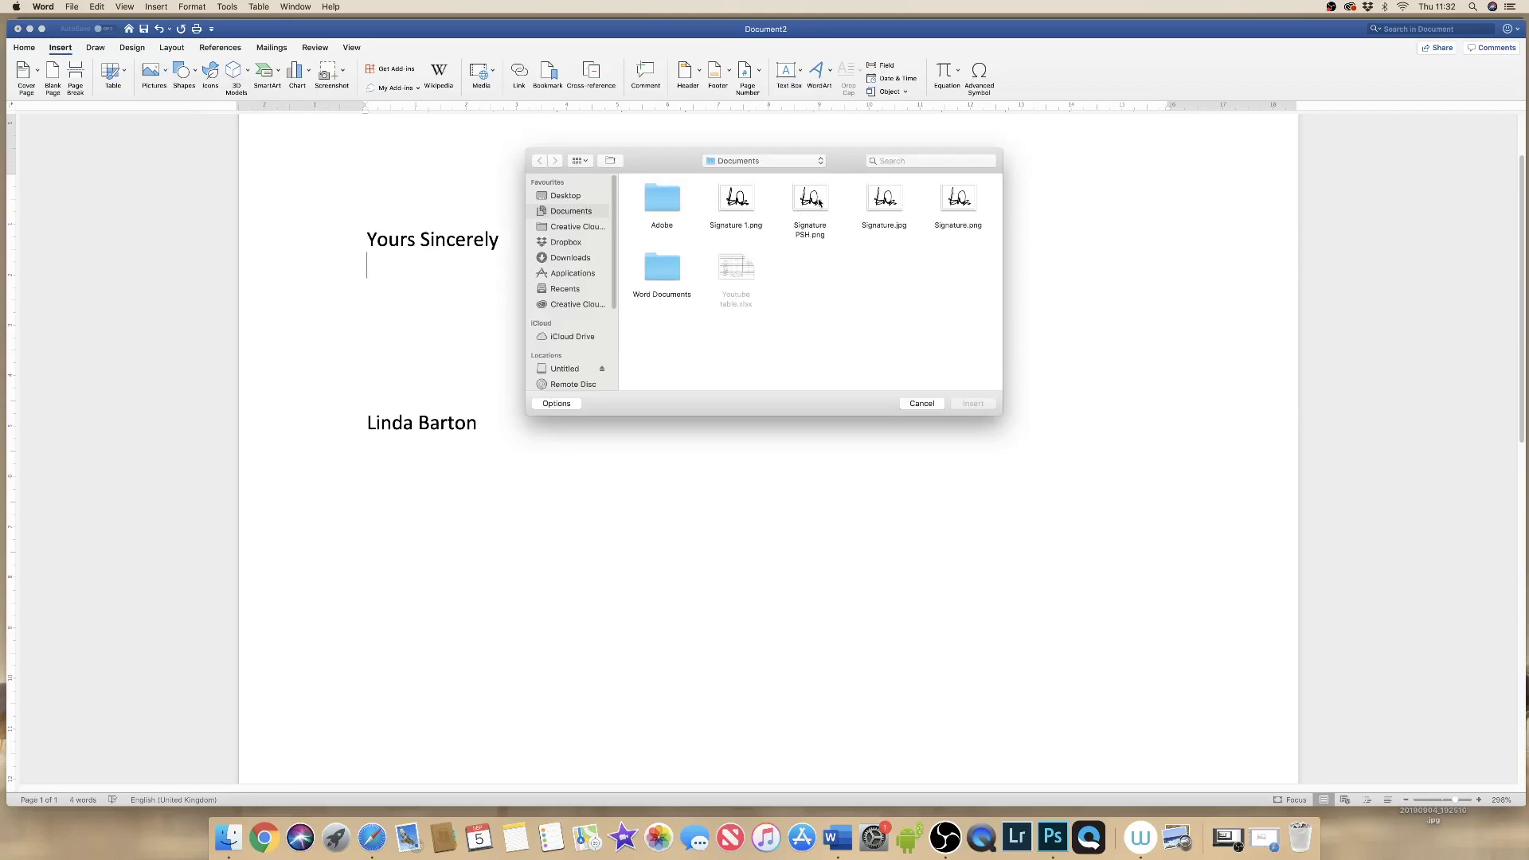
click(884, 199)
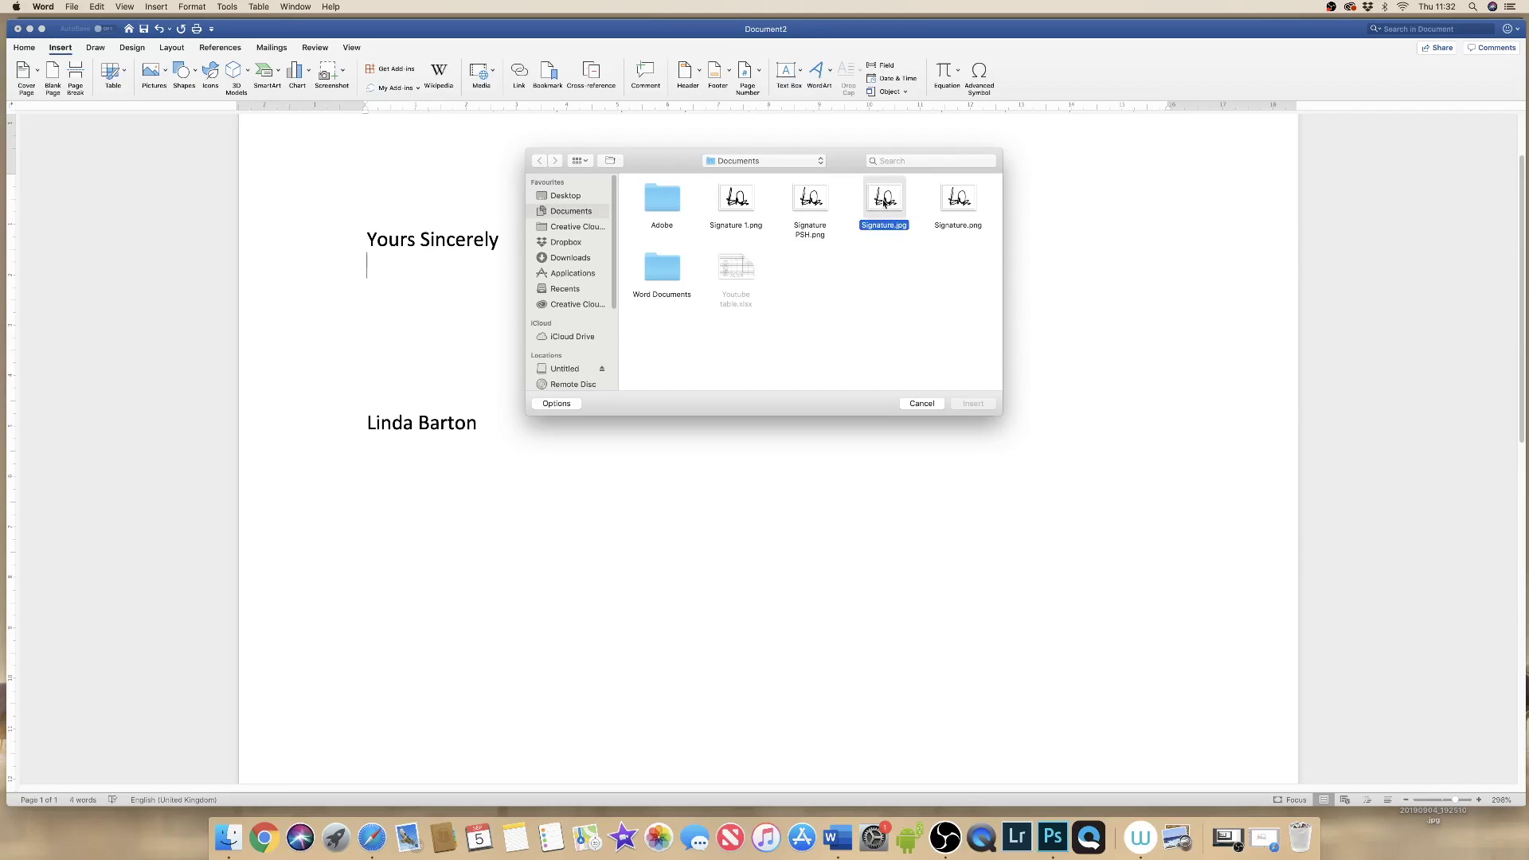
click(980, 404)
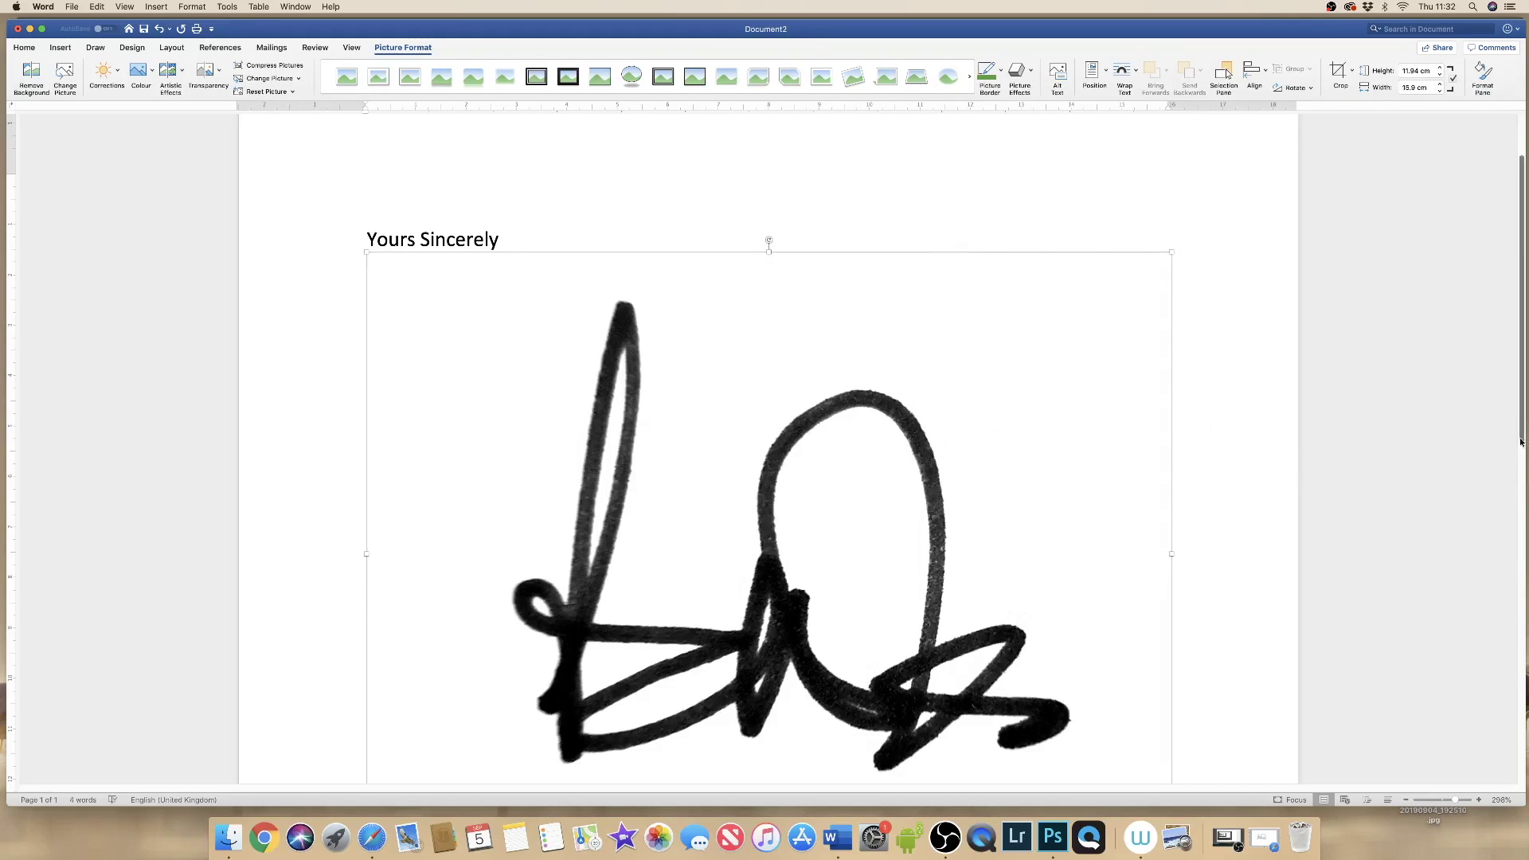
Apply a light green page colour to check the signature picture's background, and reset the page to No Colour.
scroll(1522, 468, down, 2)
scroll(1522, 468, down, 1)
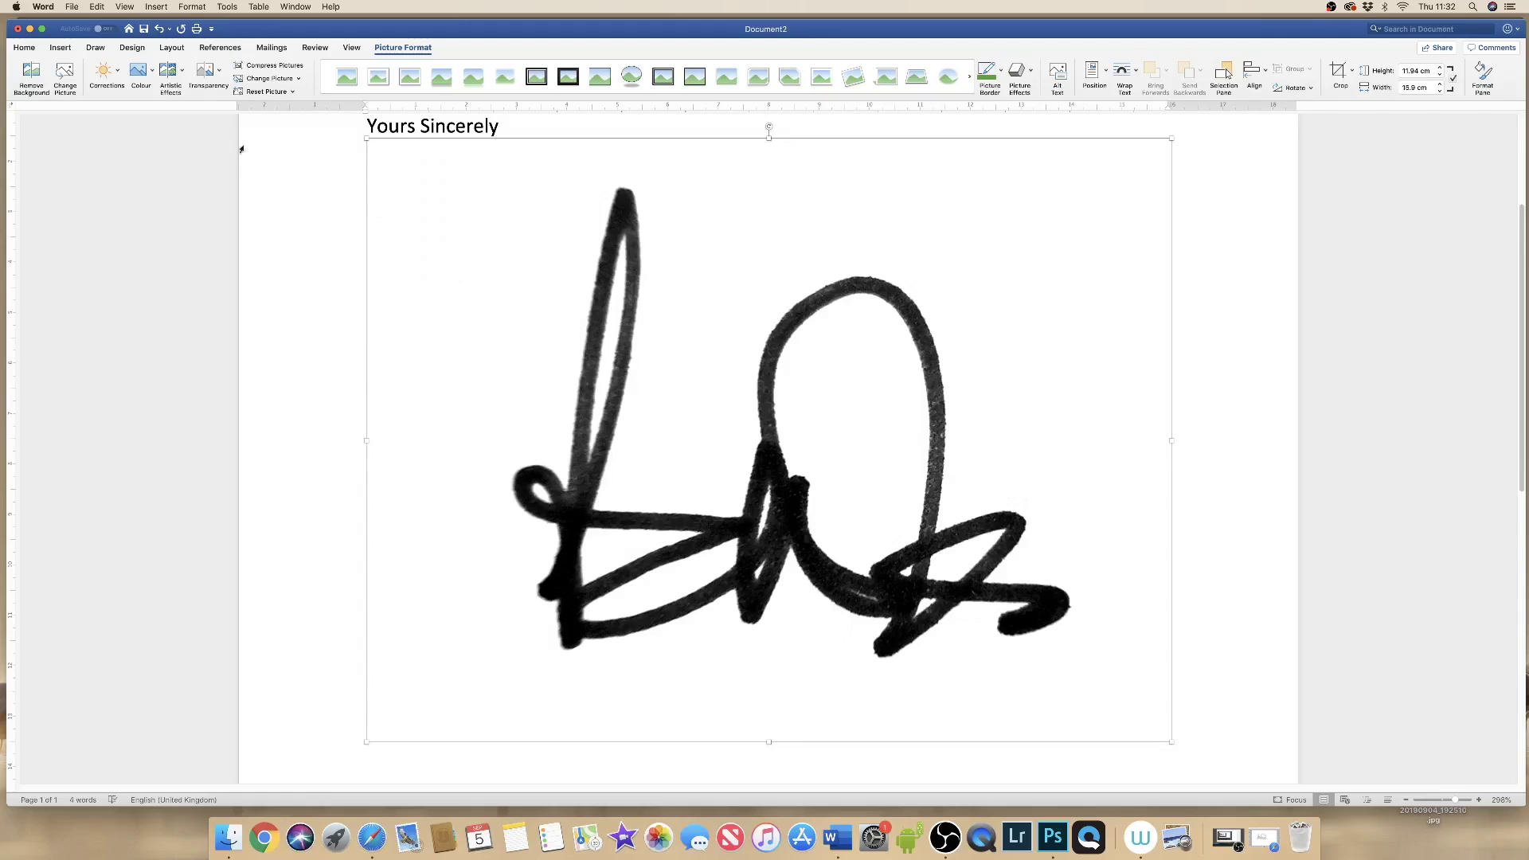
click(139, 50)
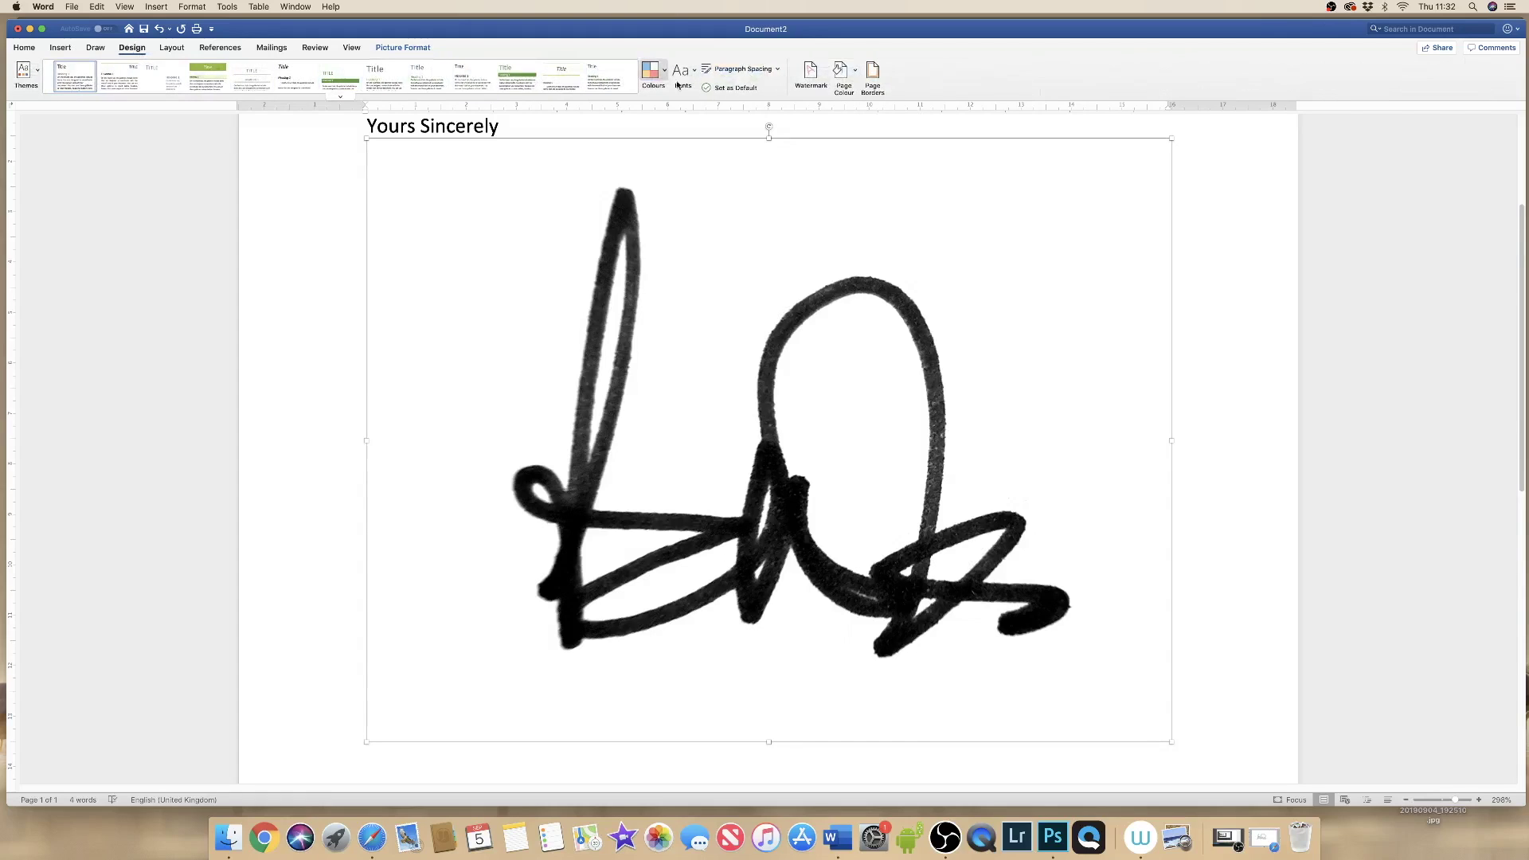
click(856, 73)
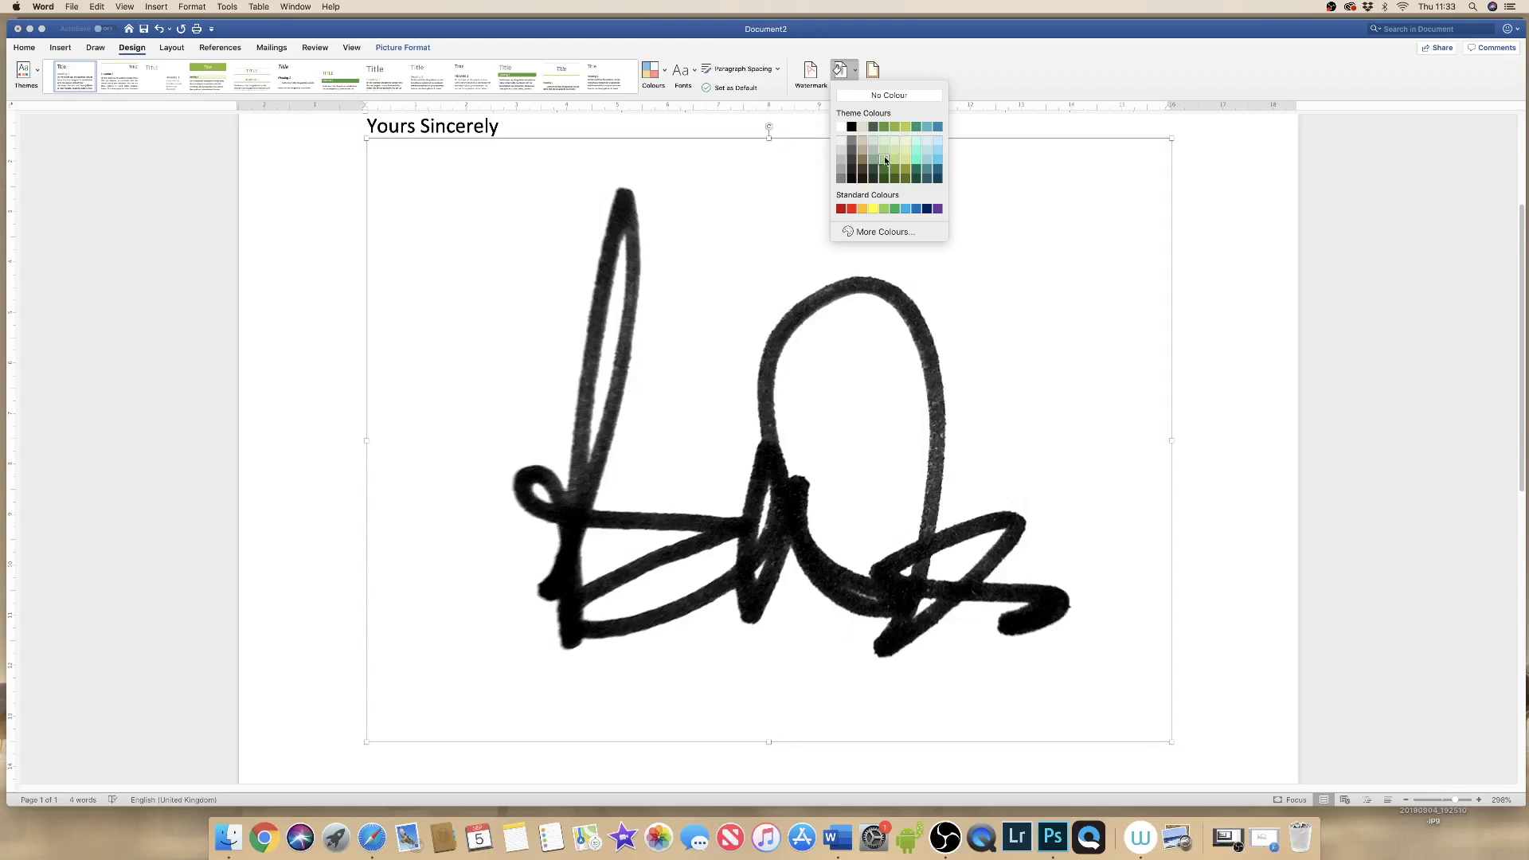
click(883, 163)
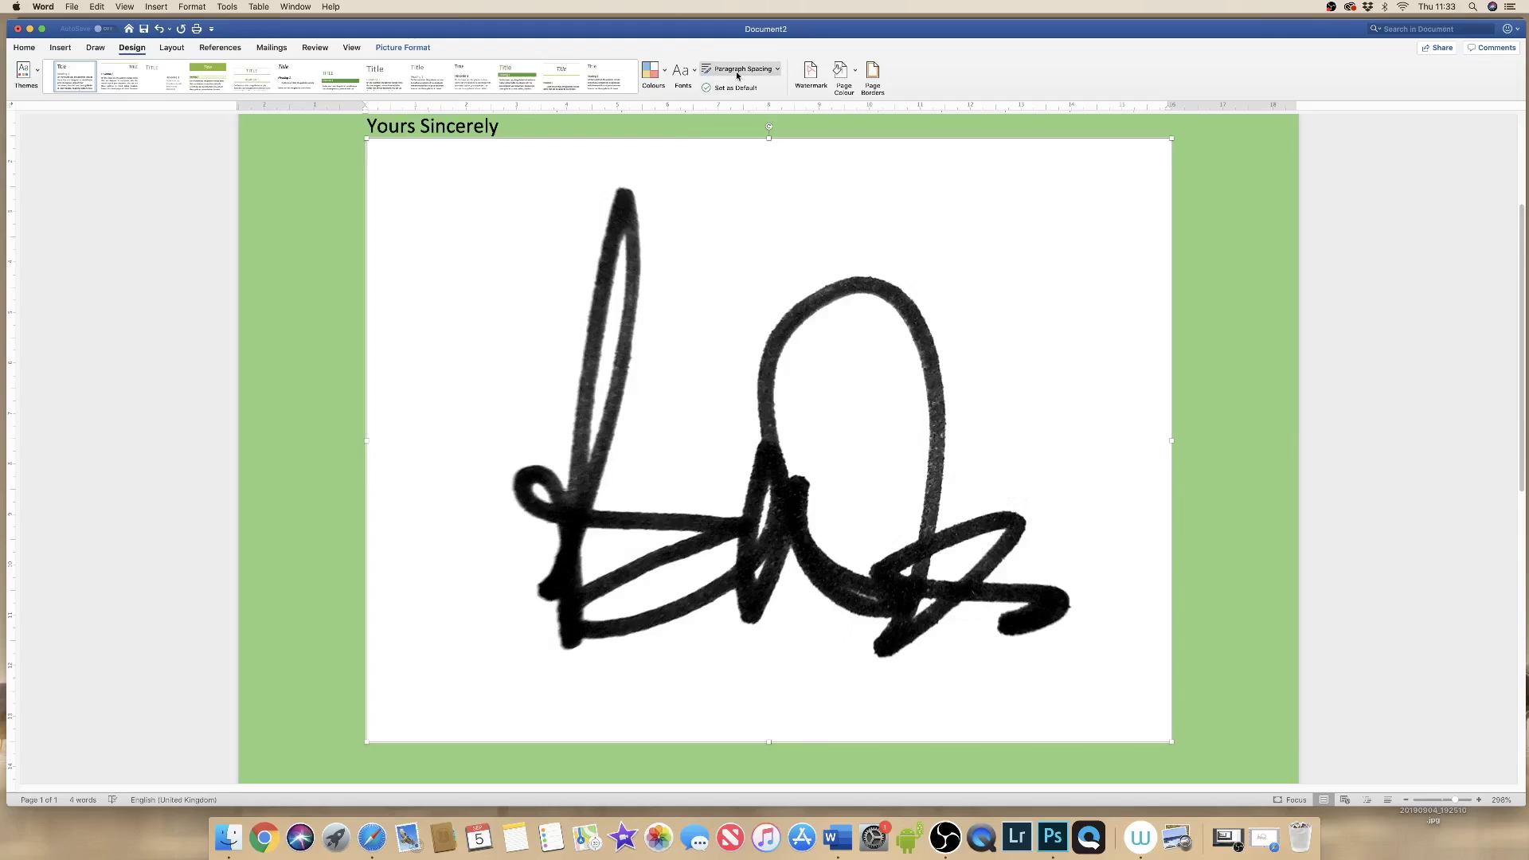
click(855, 71)
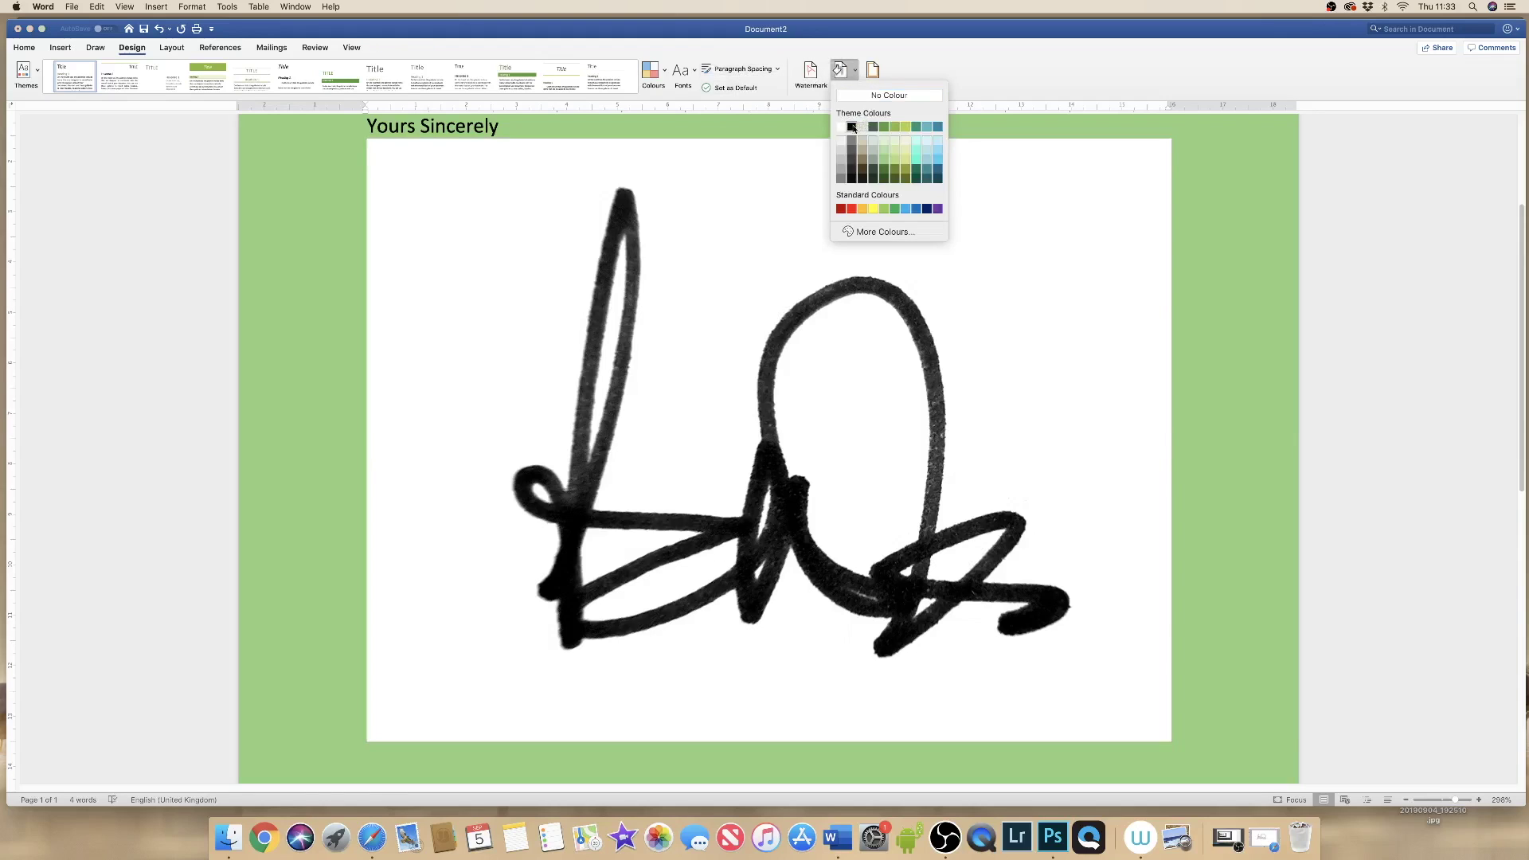
click(857, 97)
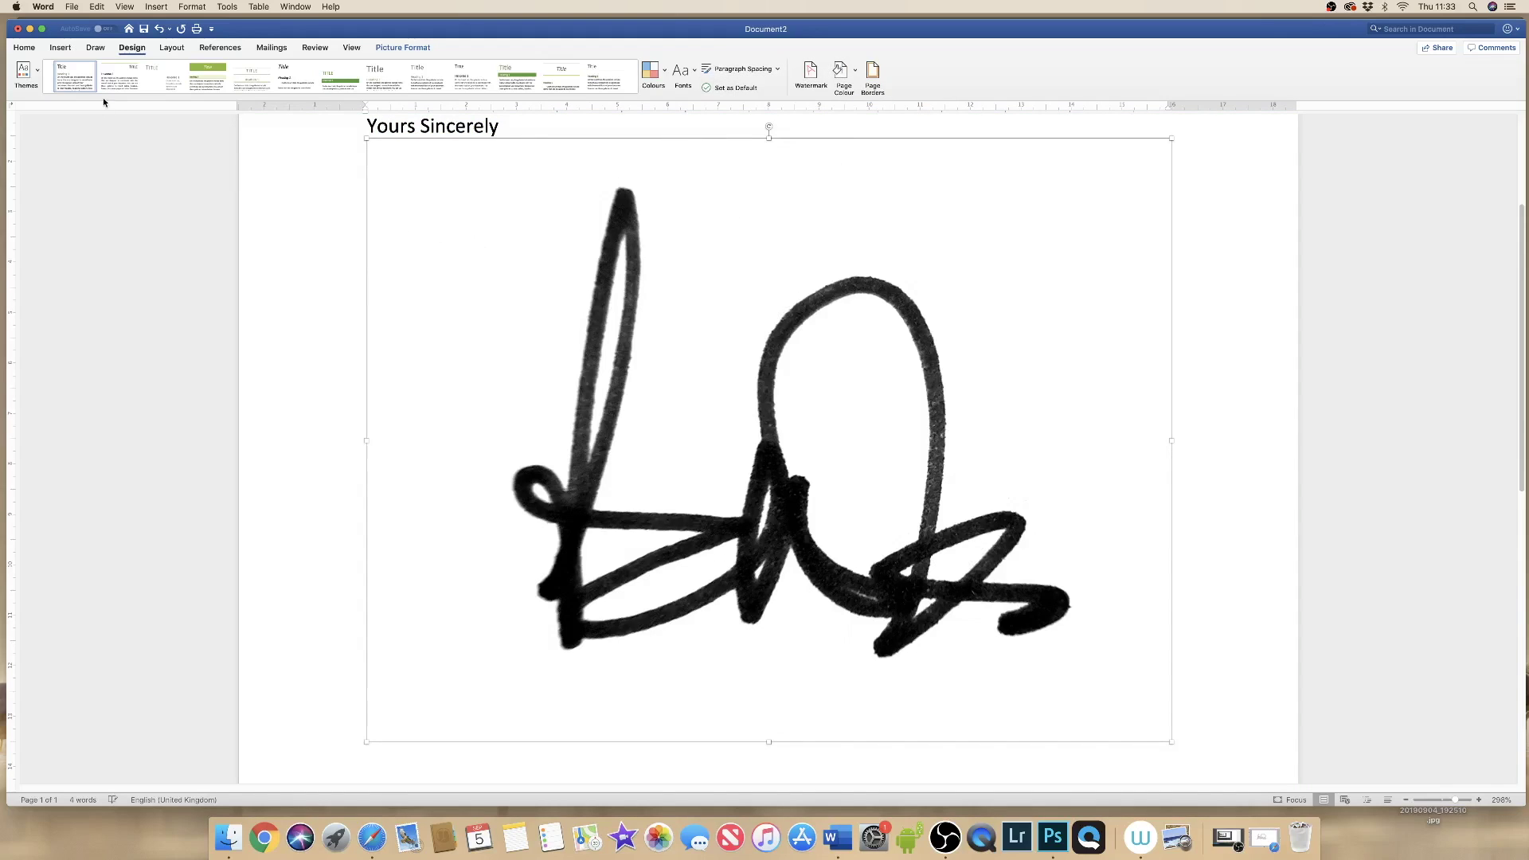
Run Remove Background on the signature picture and mark the leftover white areas inside the signature's loops for removal.
click(403, 48)
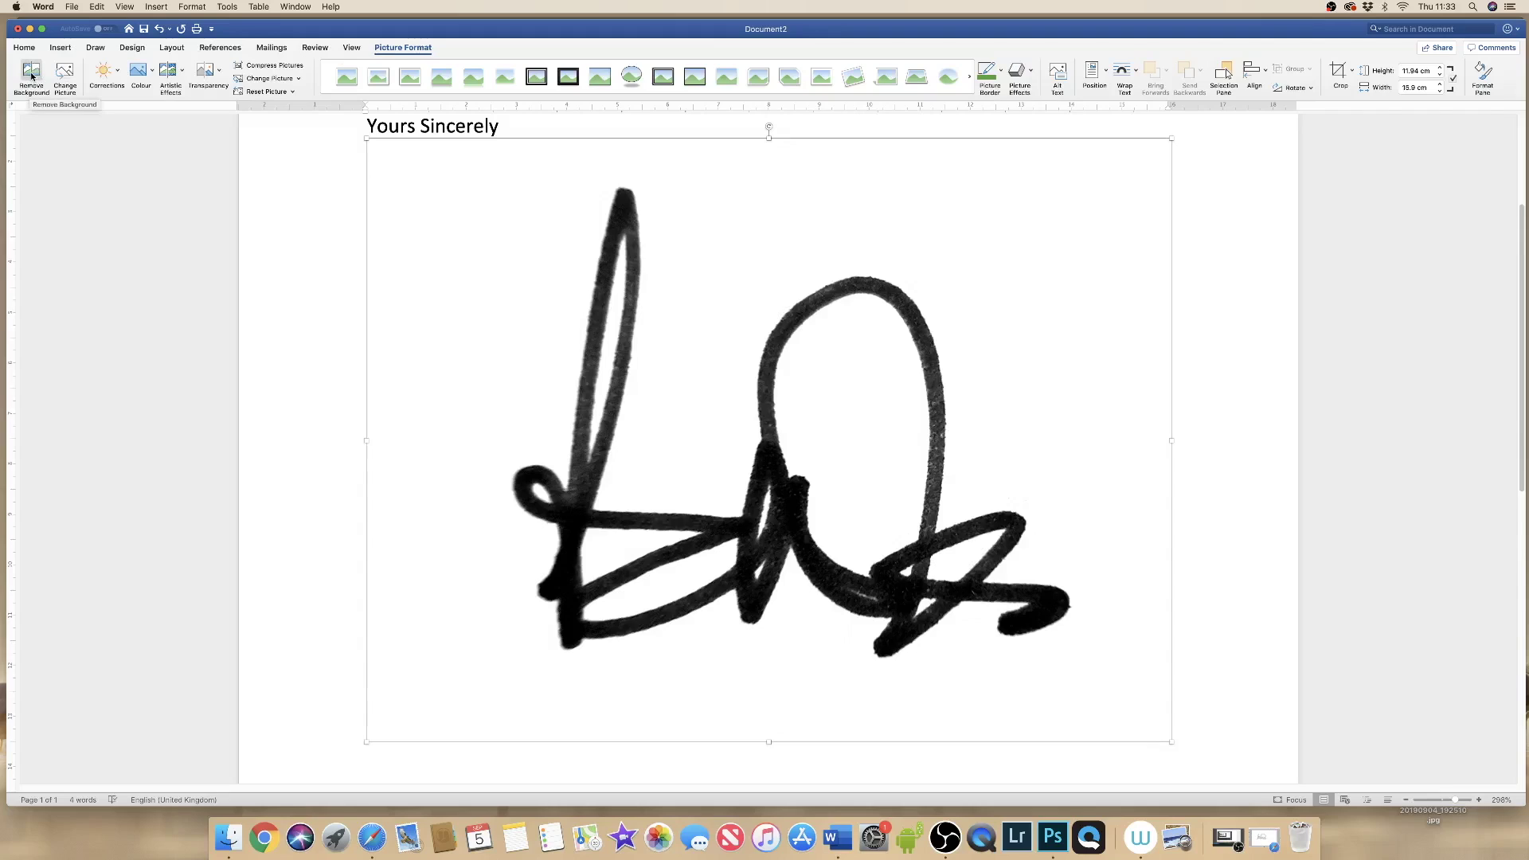
click(32, 77)
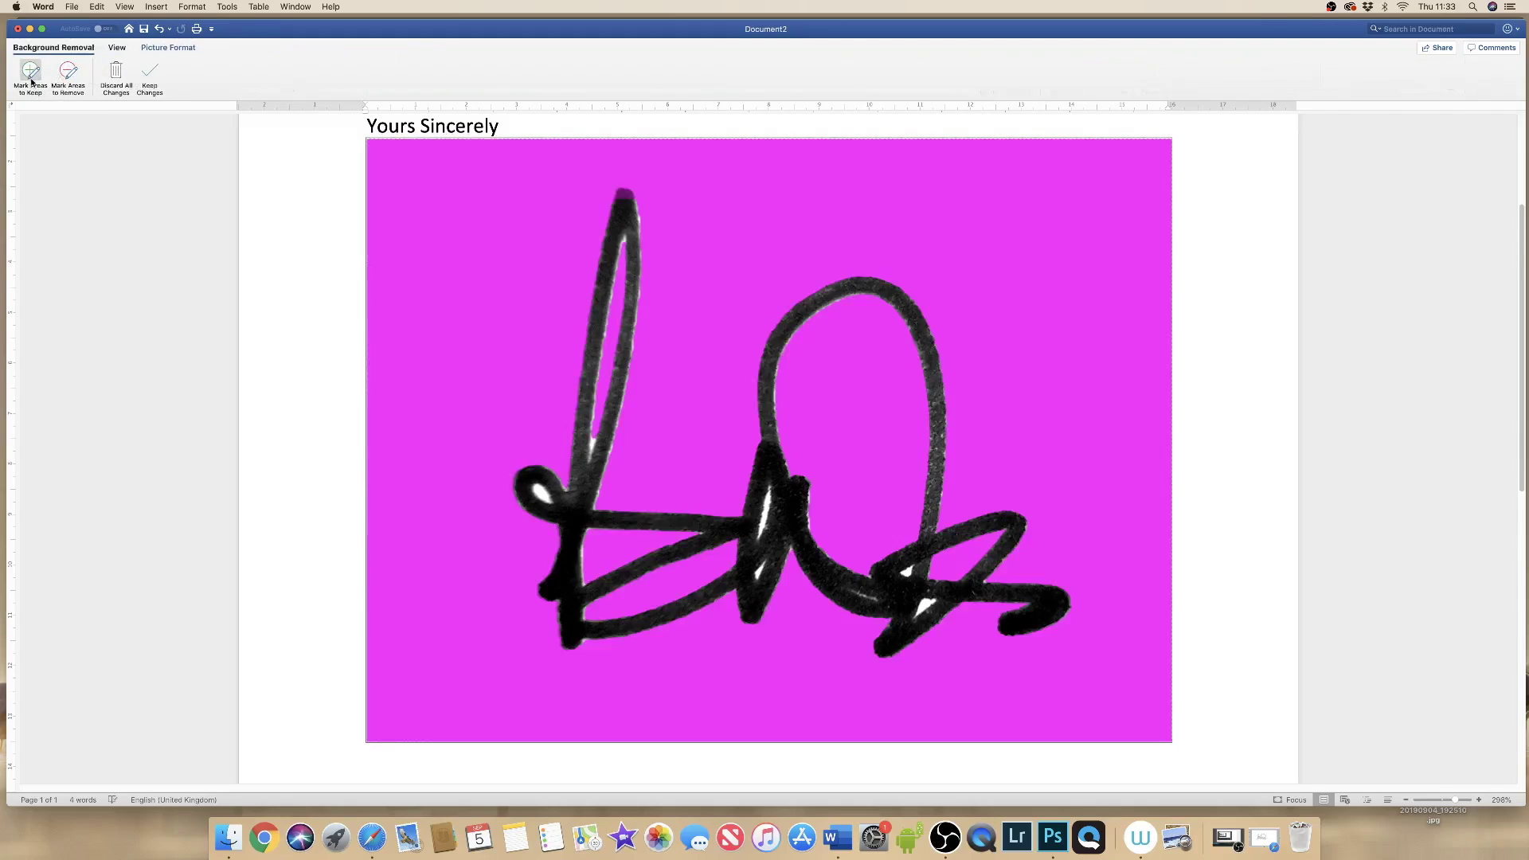
click(32, 76)
click(69, 74)
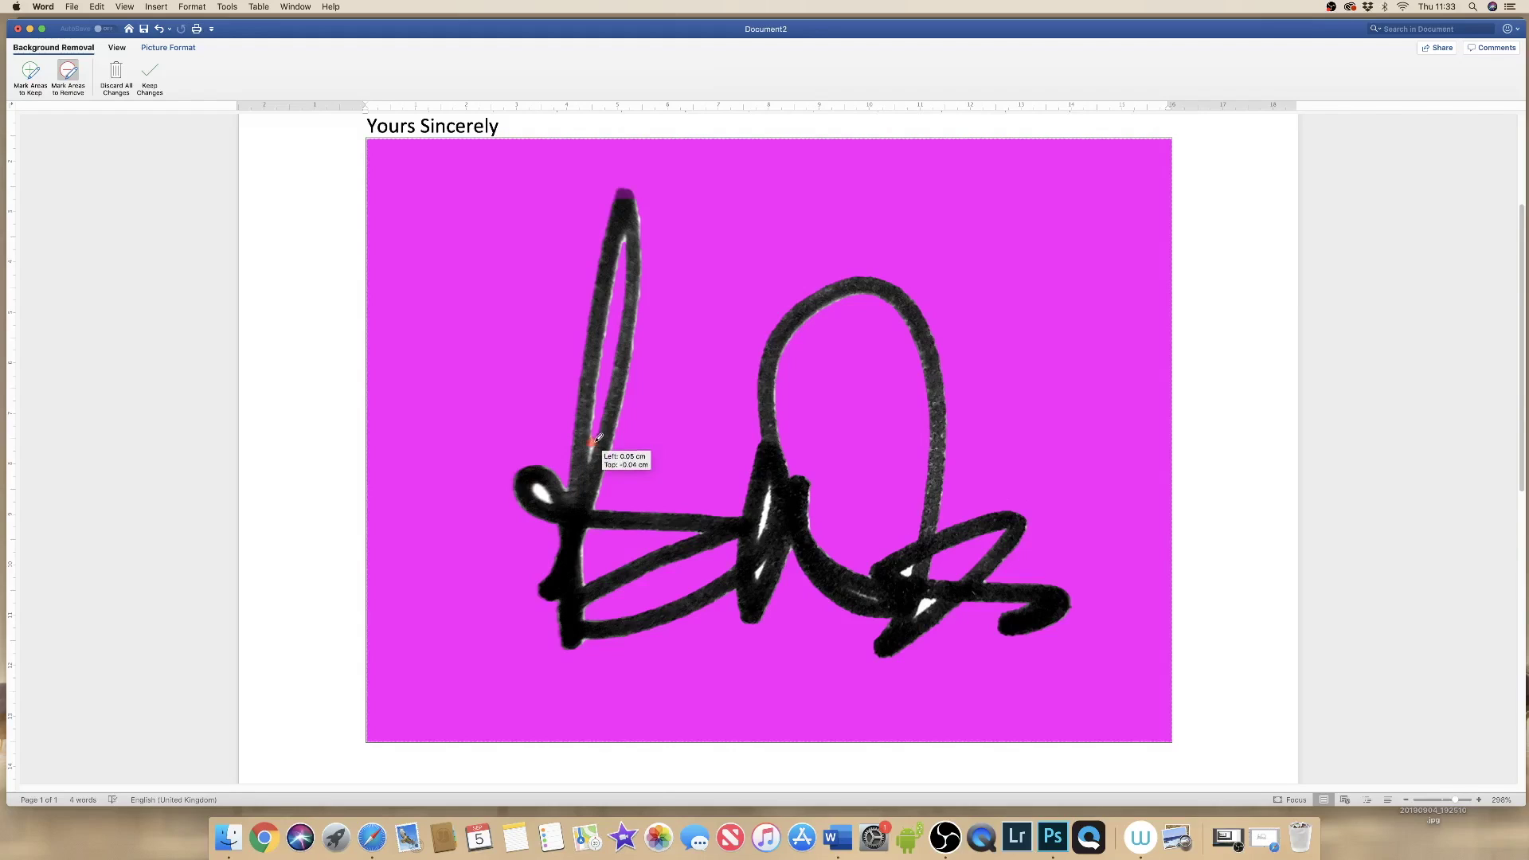
click(542, 496)
mouse_move(771, 495)
mouse_down()
mouse_move(763, 528)
mouse_move(769, 503)
mouse_up()
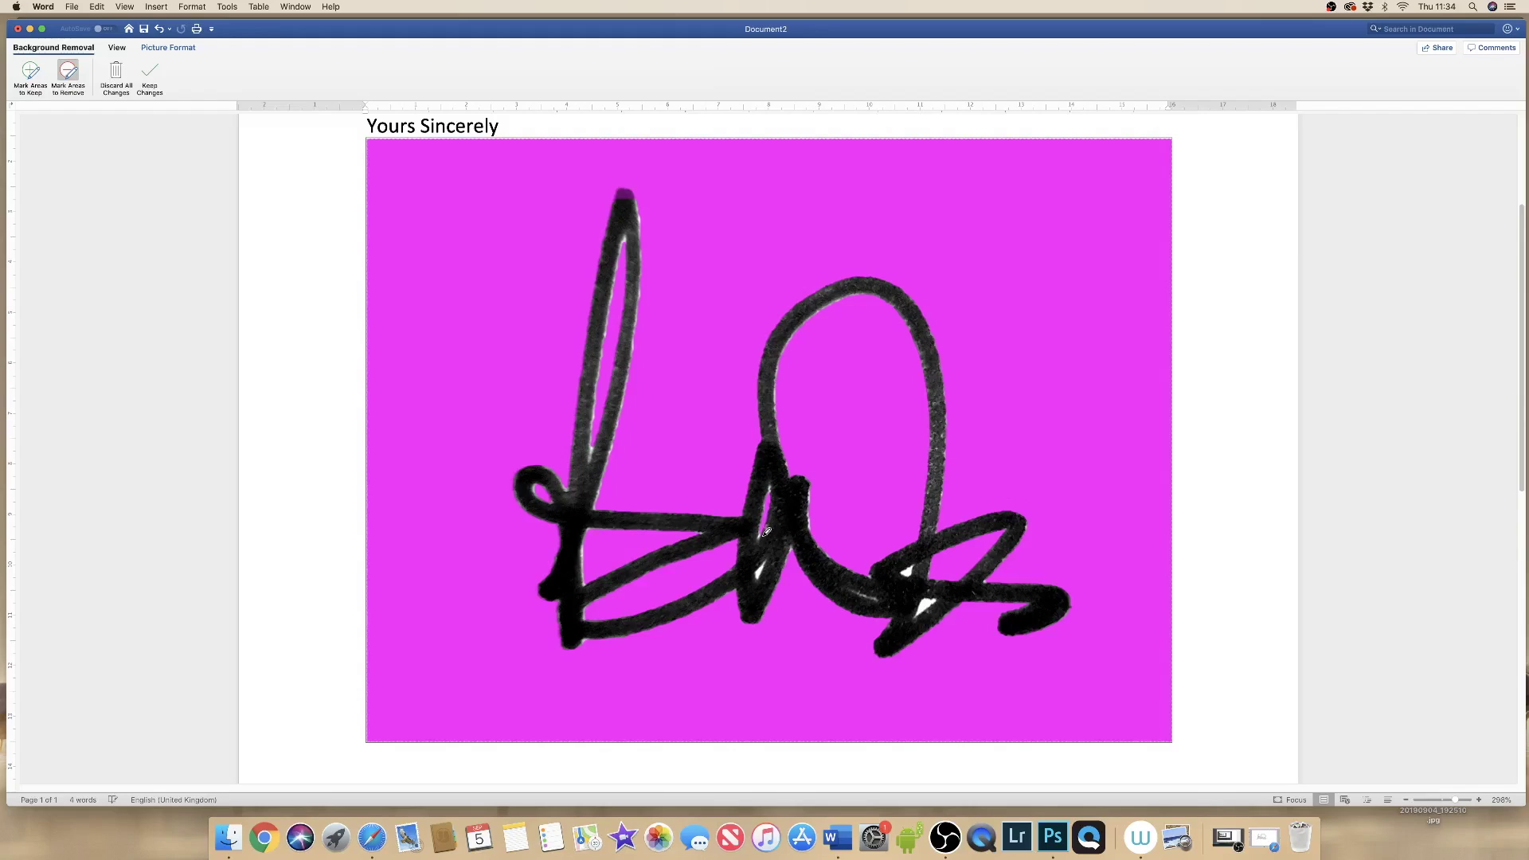
drag(762, 576, 762, 568)
click(920, 610)
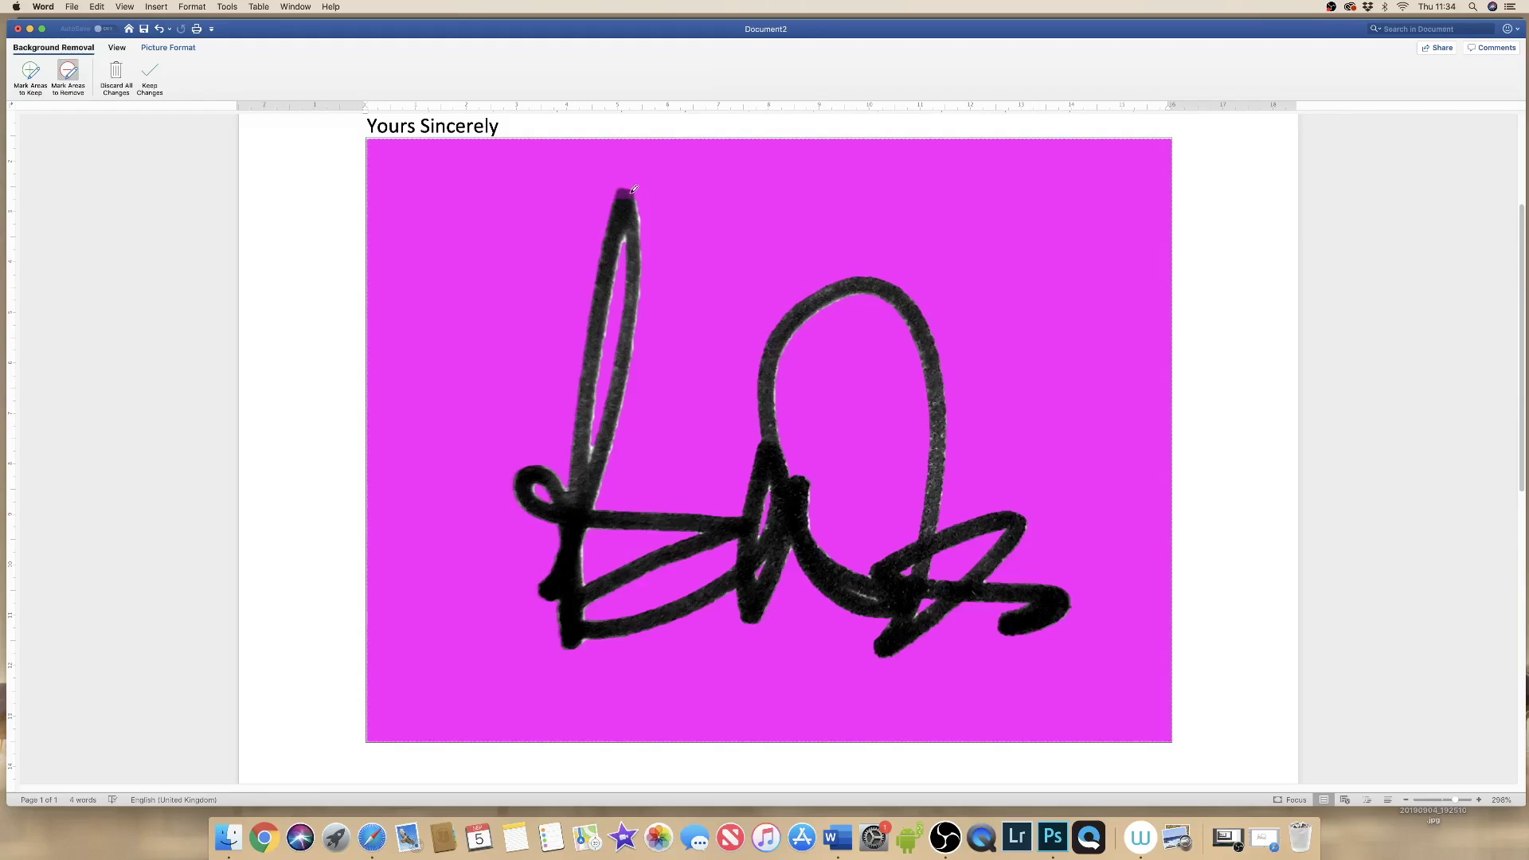
Mark the tip of the signature's tall loop as an area to keep, and keep the background removal changes.
click(30, 76)
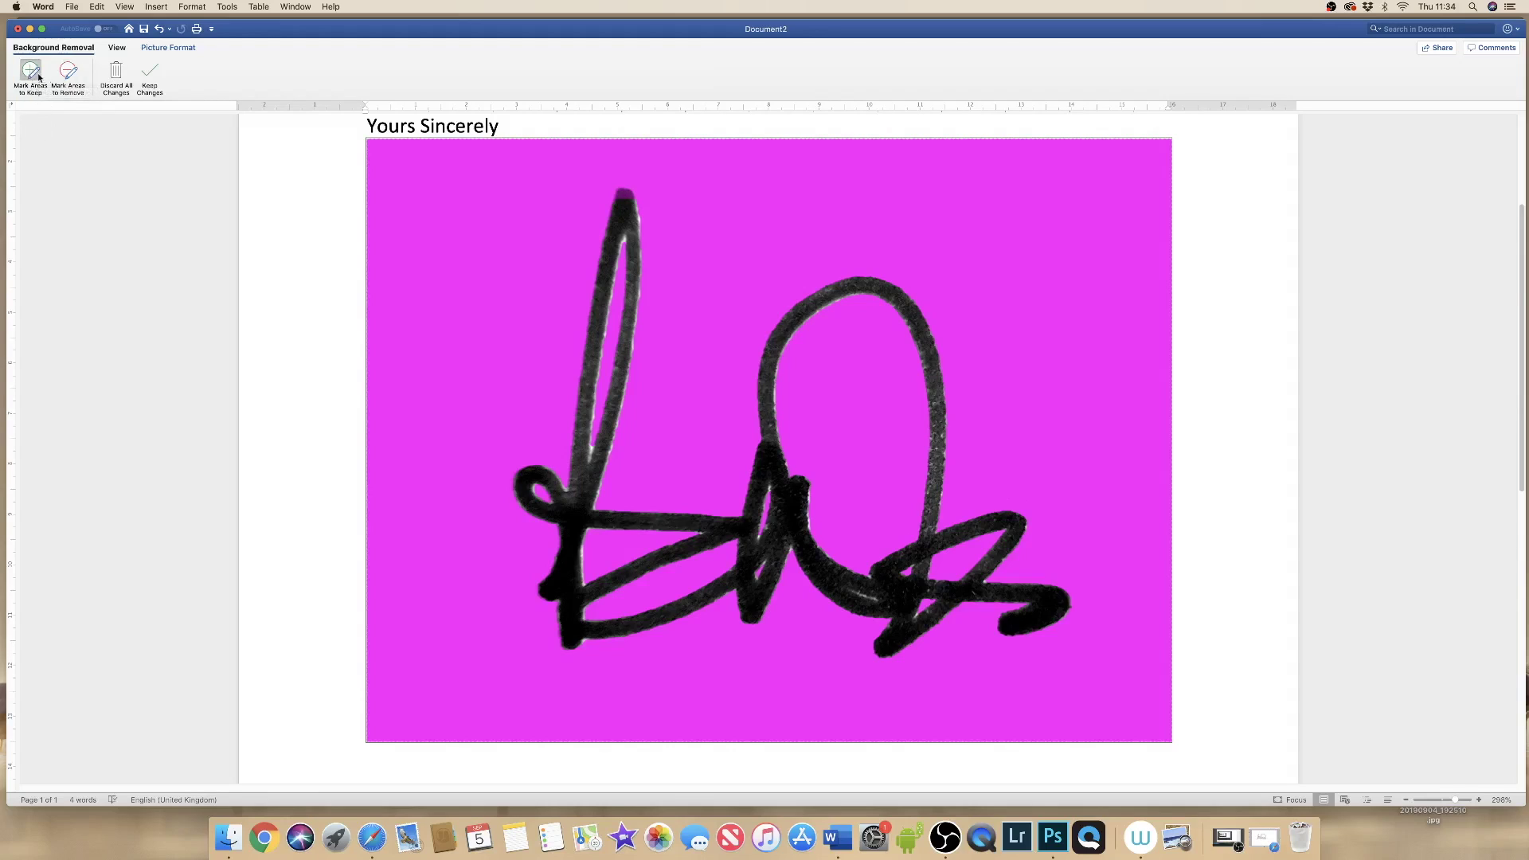
drag(633, 193, 626, 194)
click(150, 71)
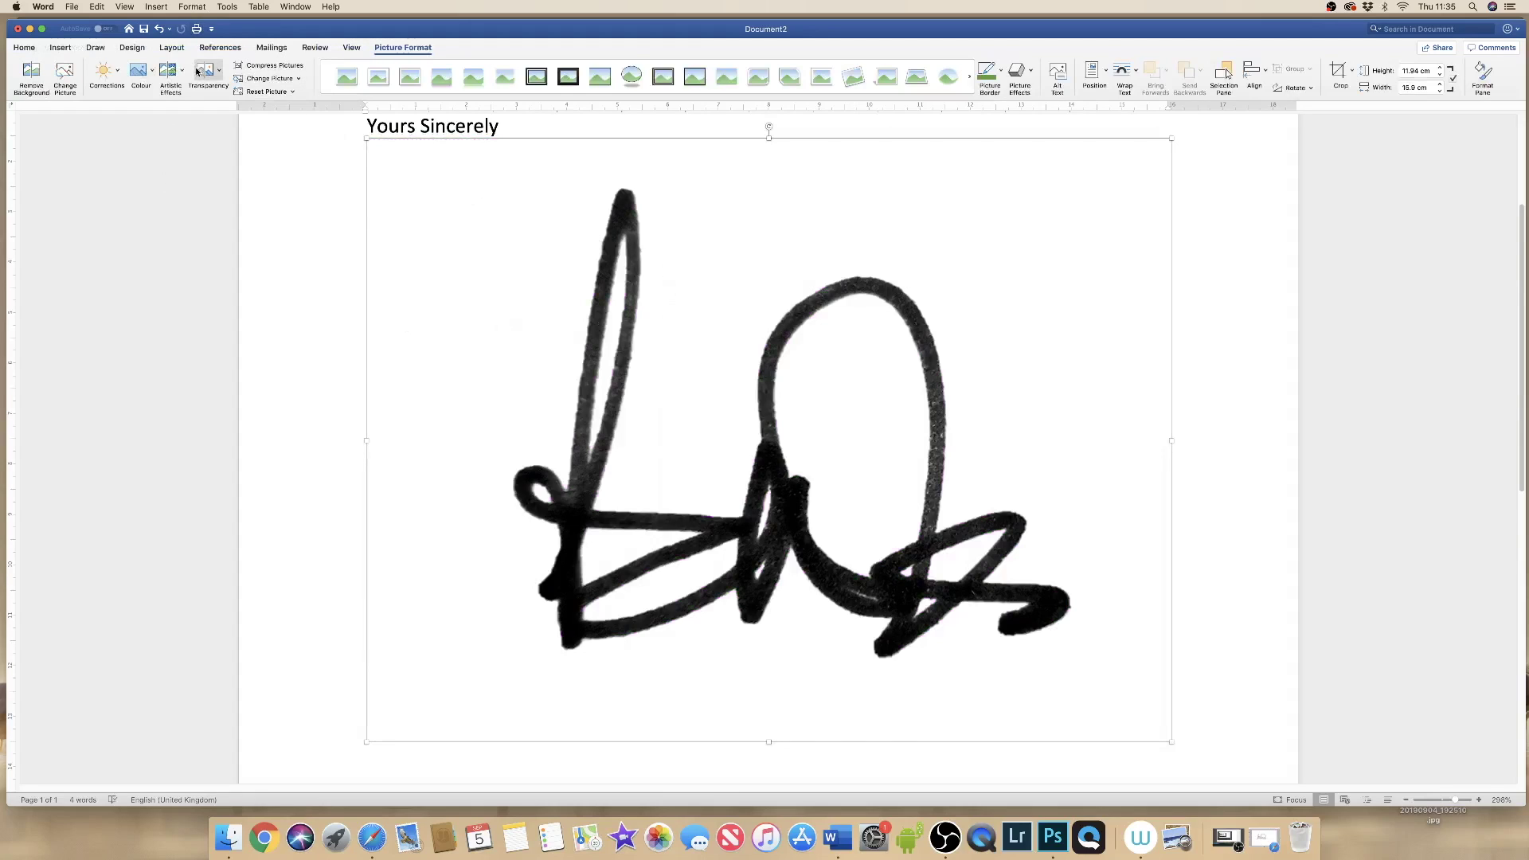
Apply a light green page colour to check the transparent background around the signature, and set the page back to No Colour.
click(133, 48)
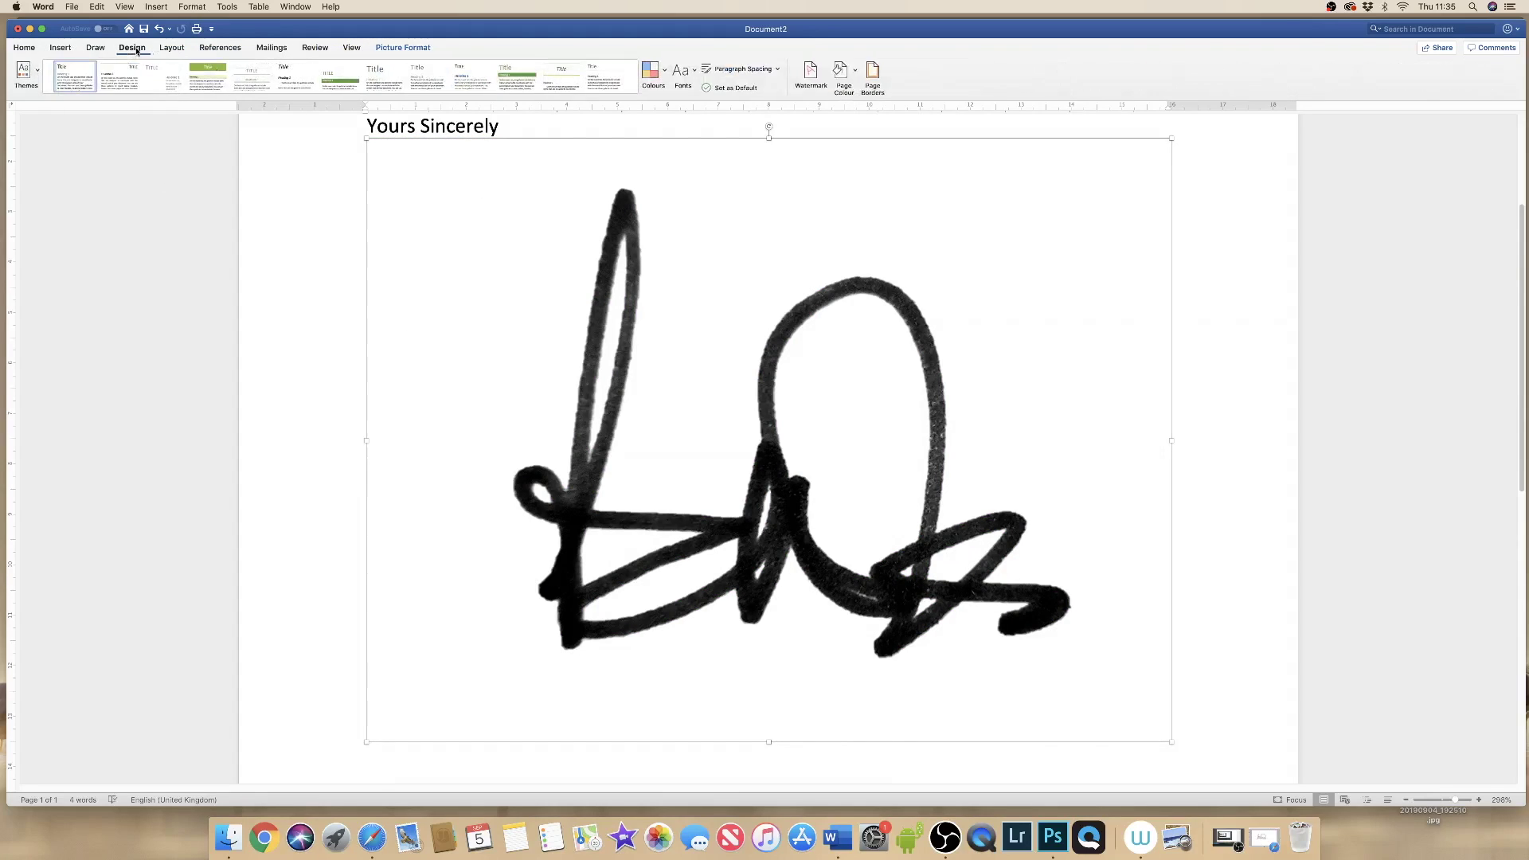
click(853, 76)
click(882, 161)
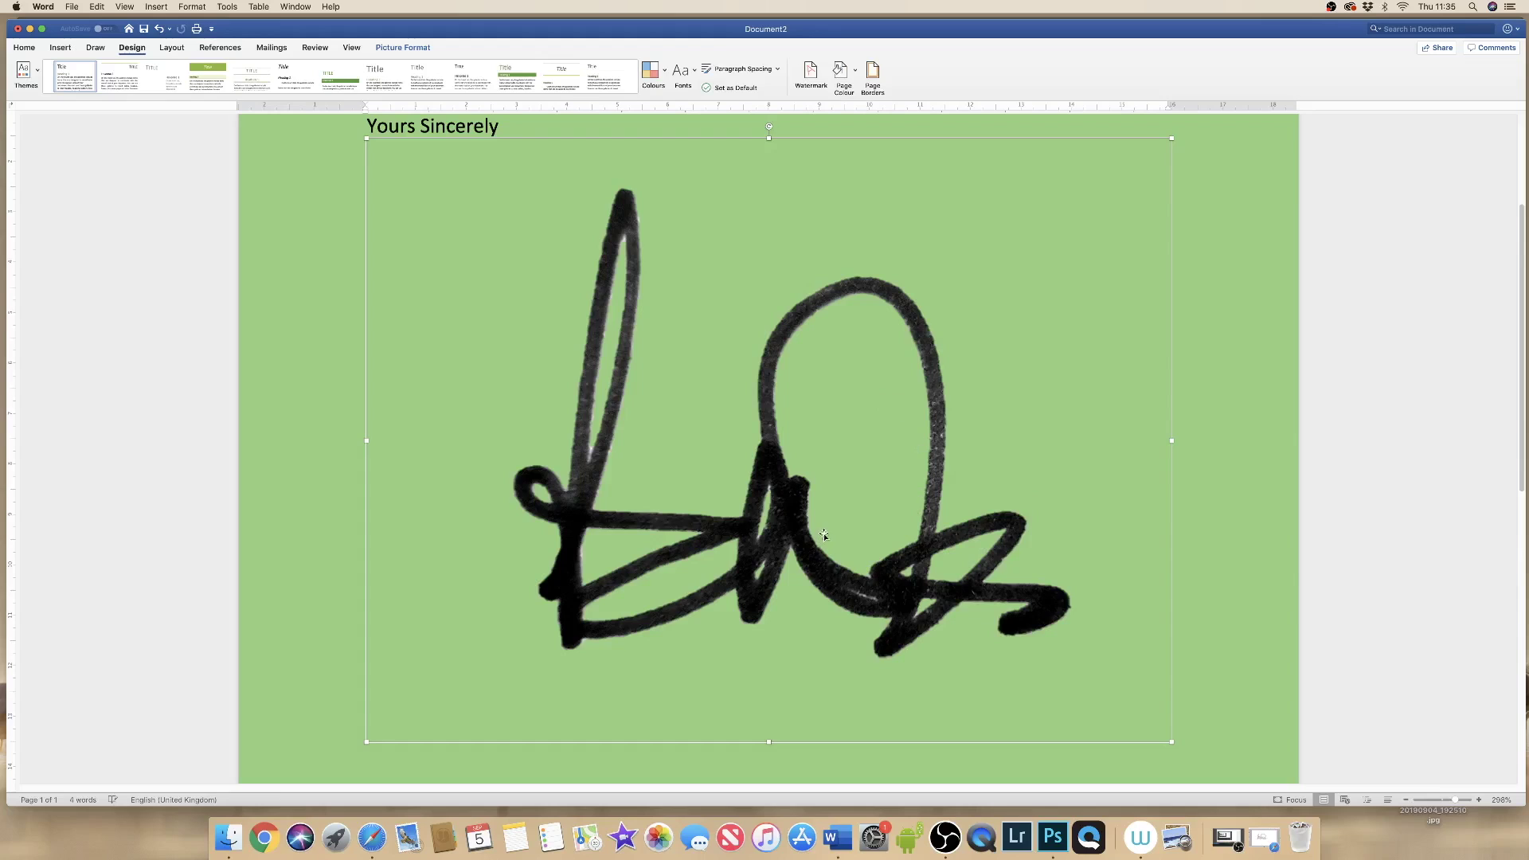
click(855, 71)
click(876, 115)
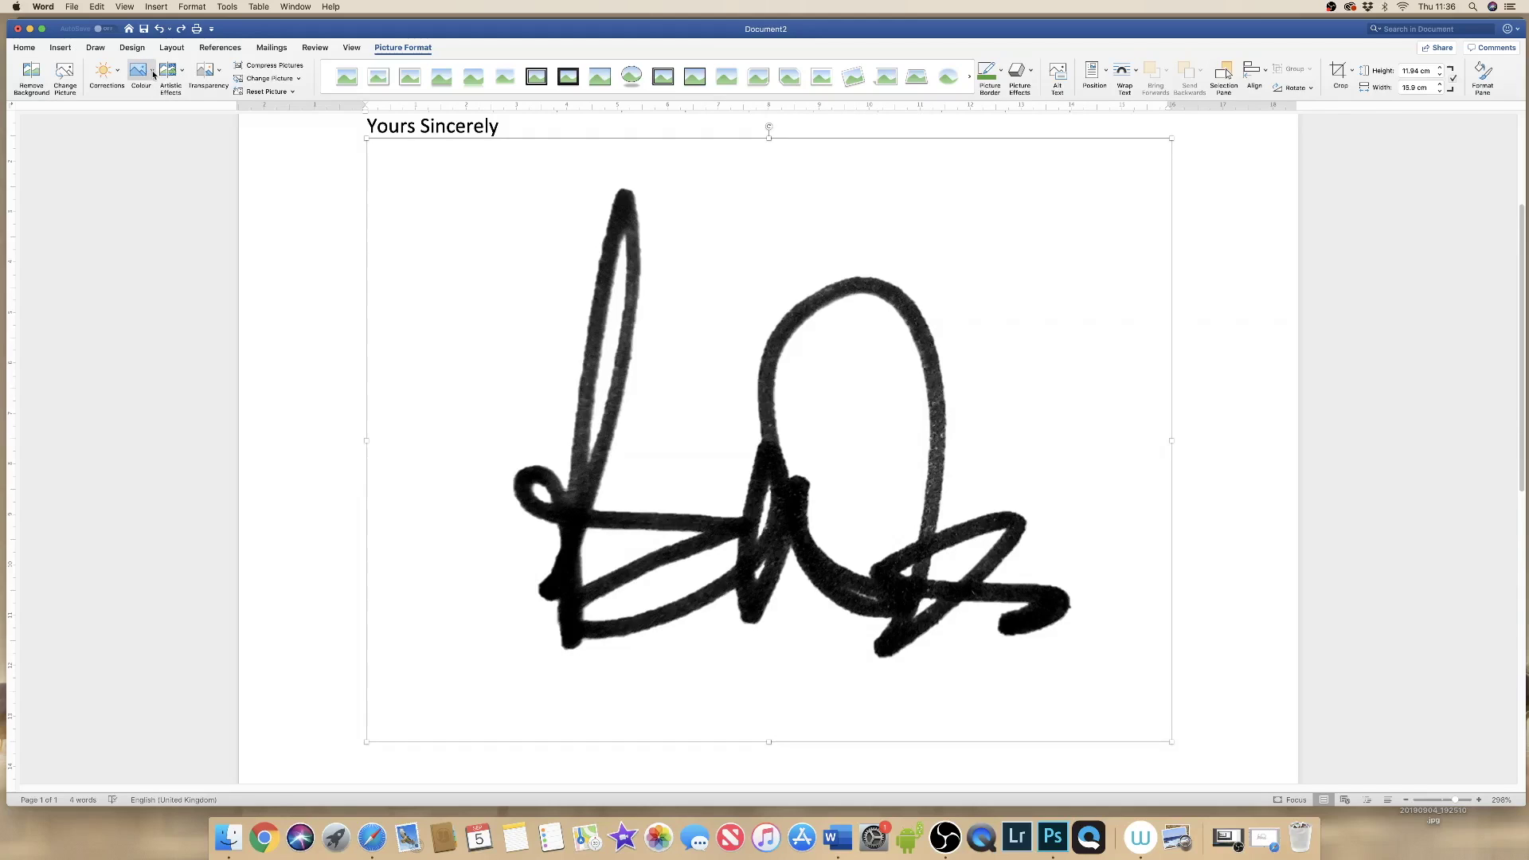
Recolour the signature picture with the Black and White: 75% preset.
click(154, 75)
click(153, 75)
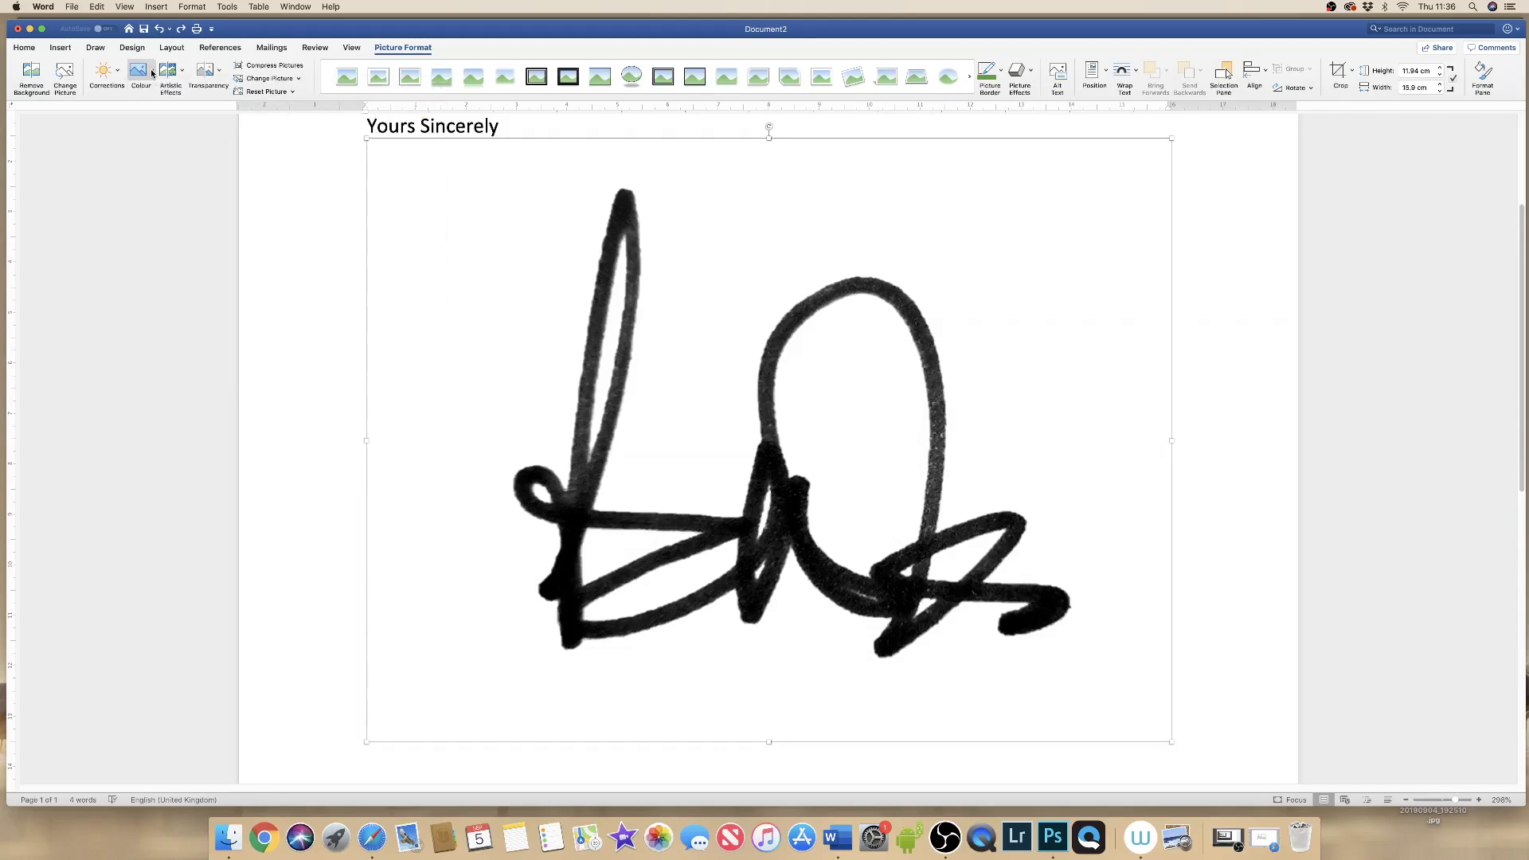
click(404, 49)
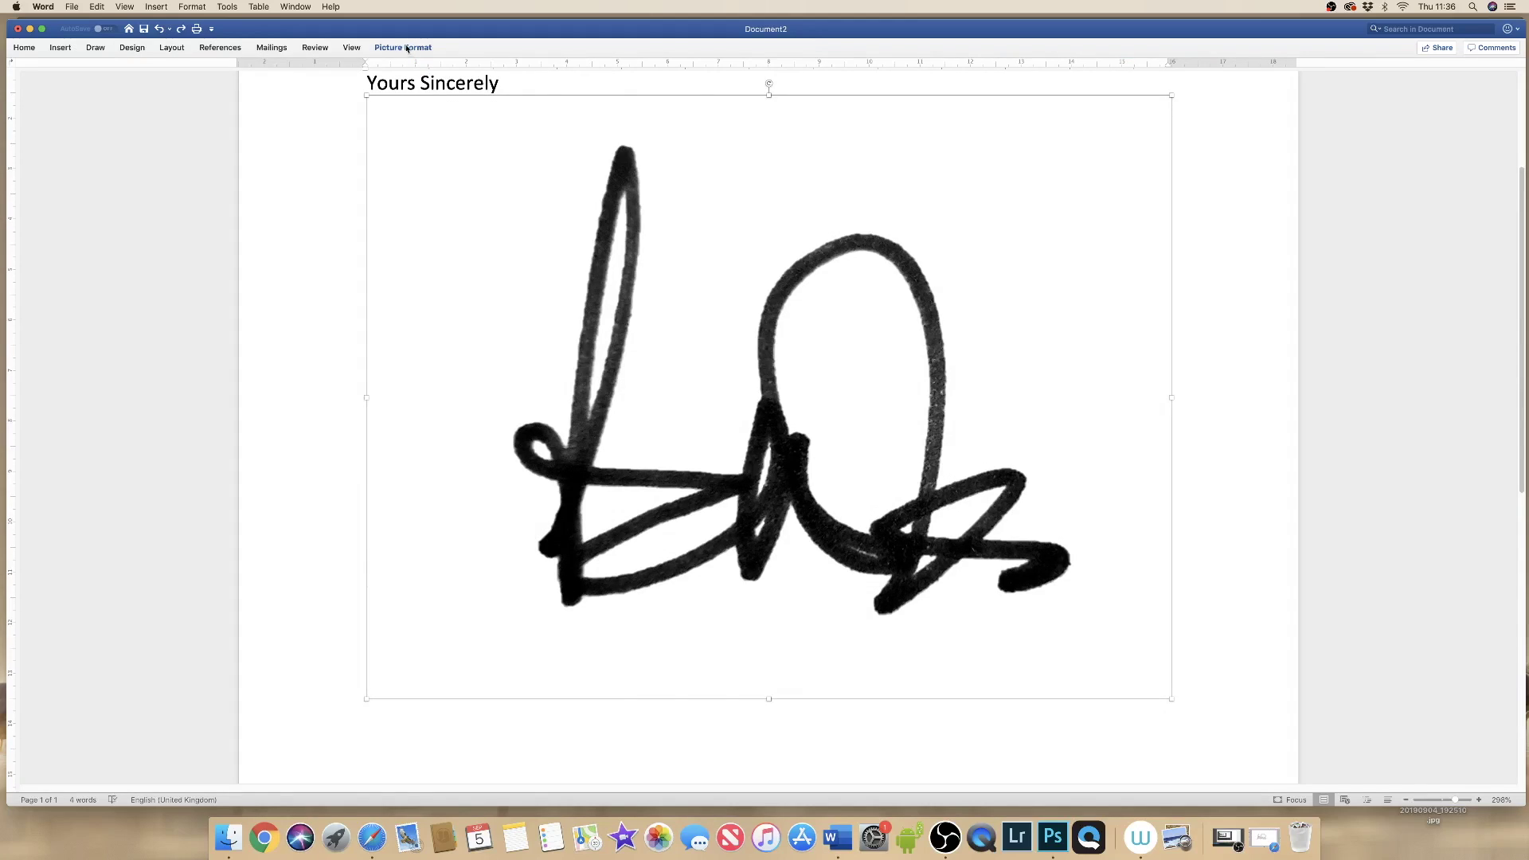
click(404, 49)
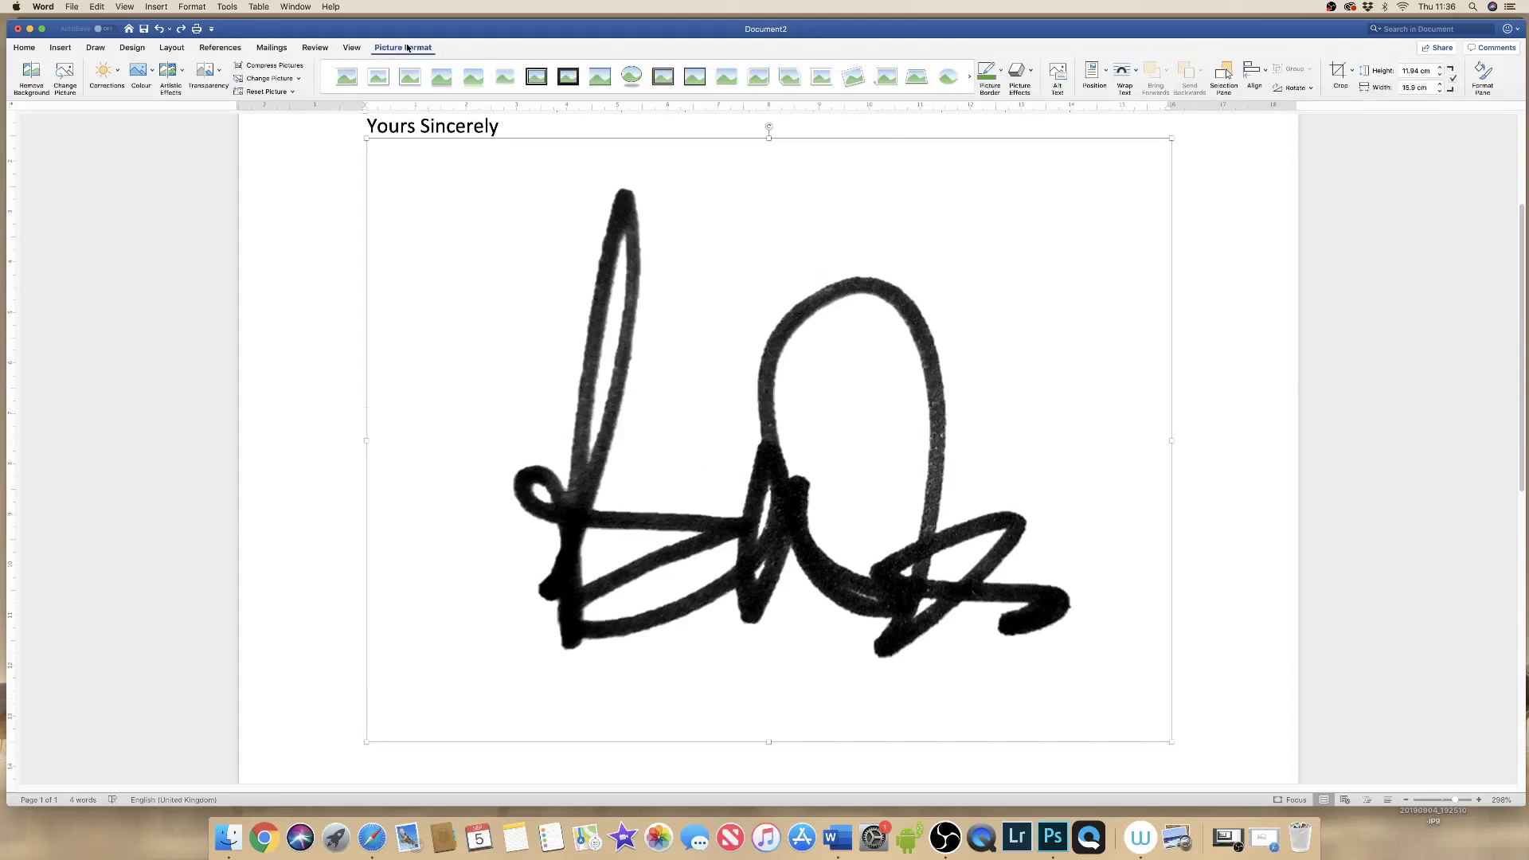
click(139, 76)
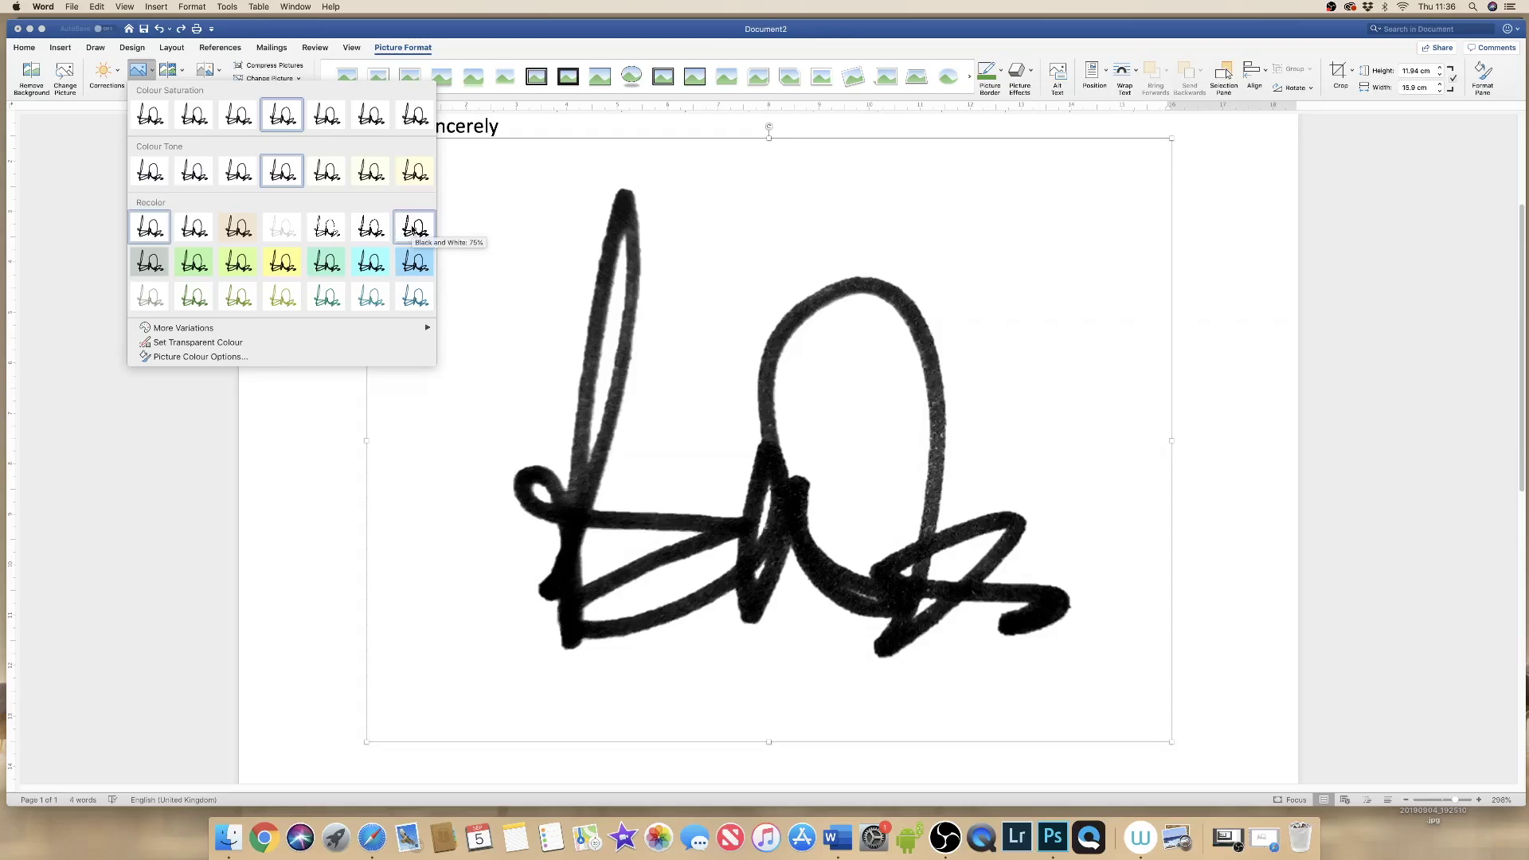
click(415, 229)
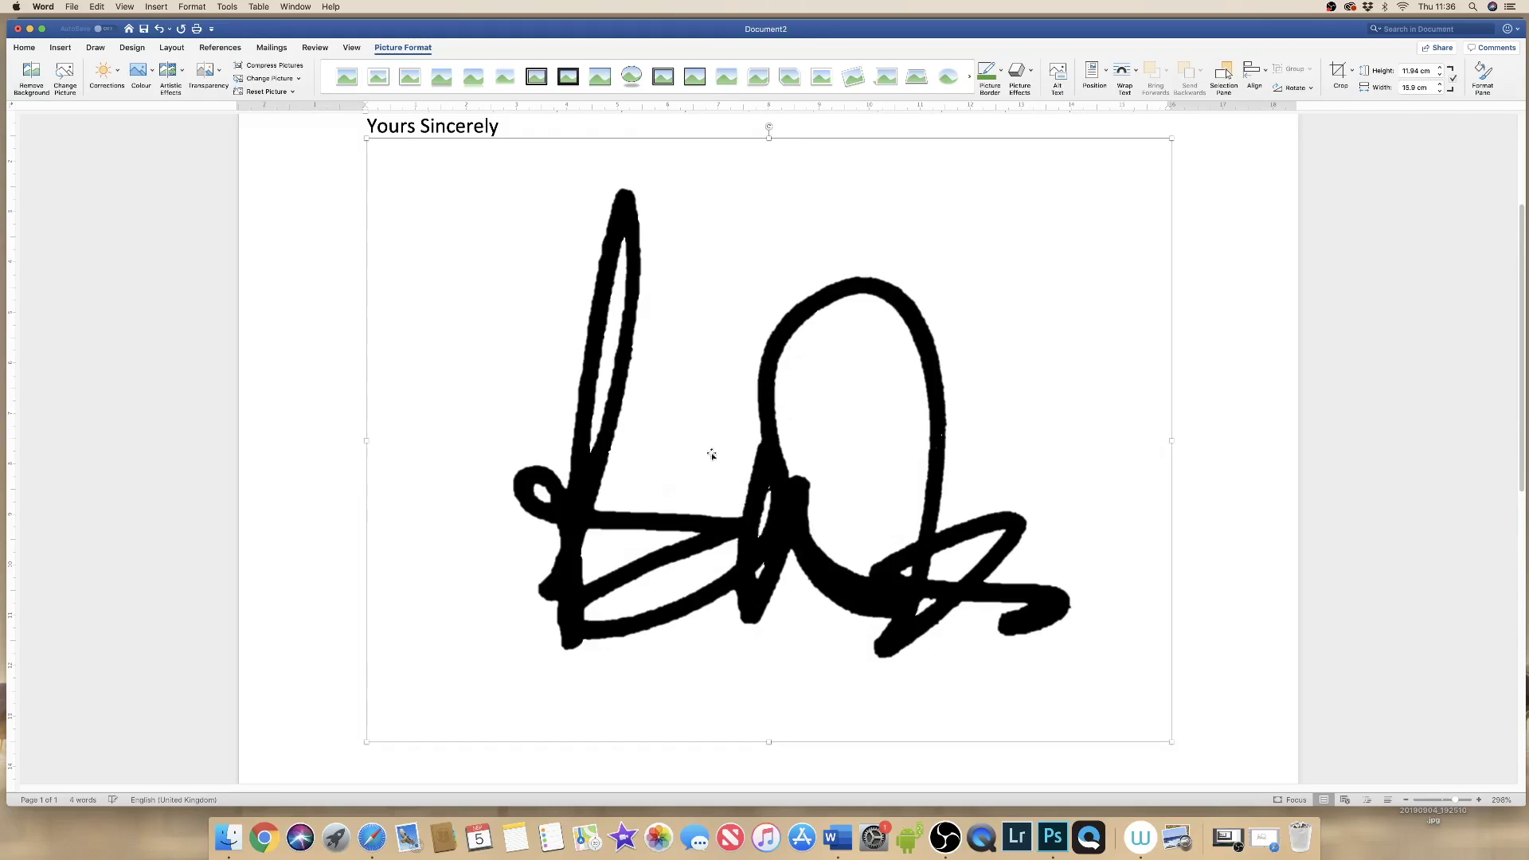
Save the edited signature as a PNG picture named Sig in the Documents folder.
right_click(726, 356)
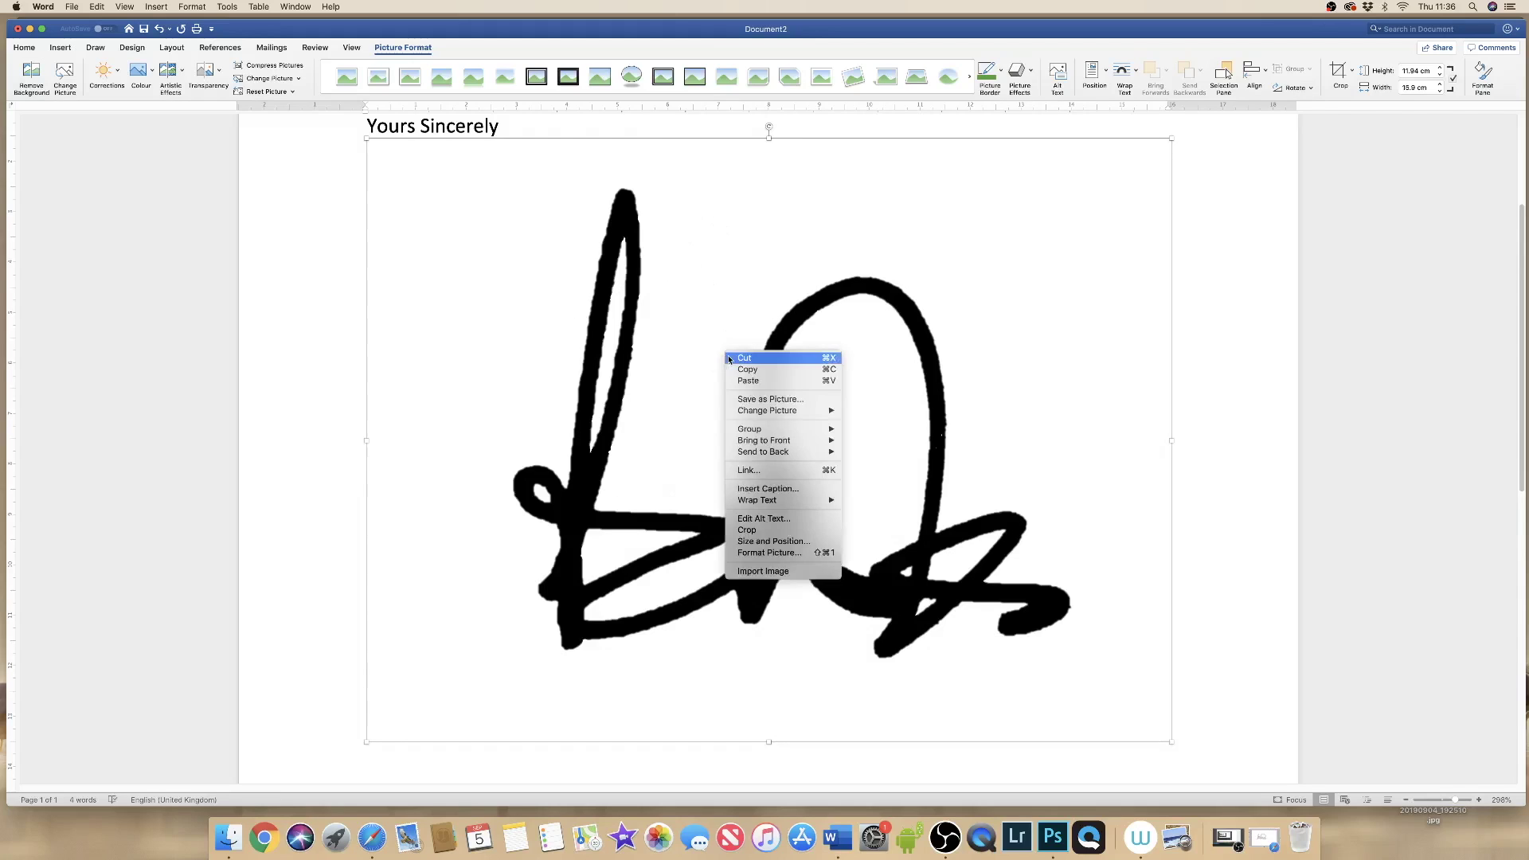
click(760, 399)
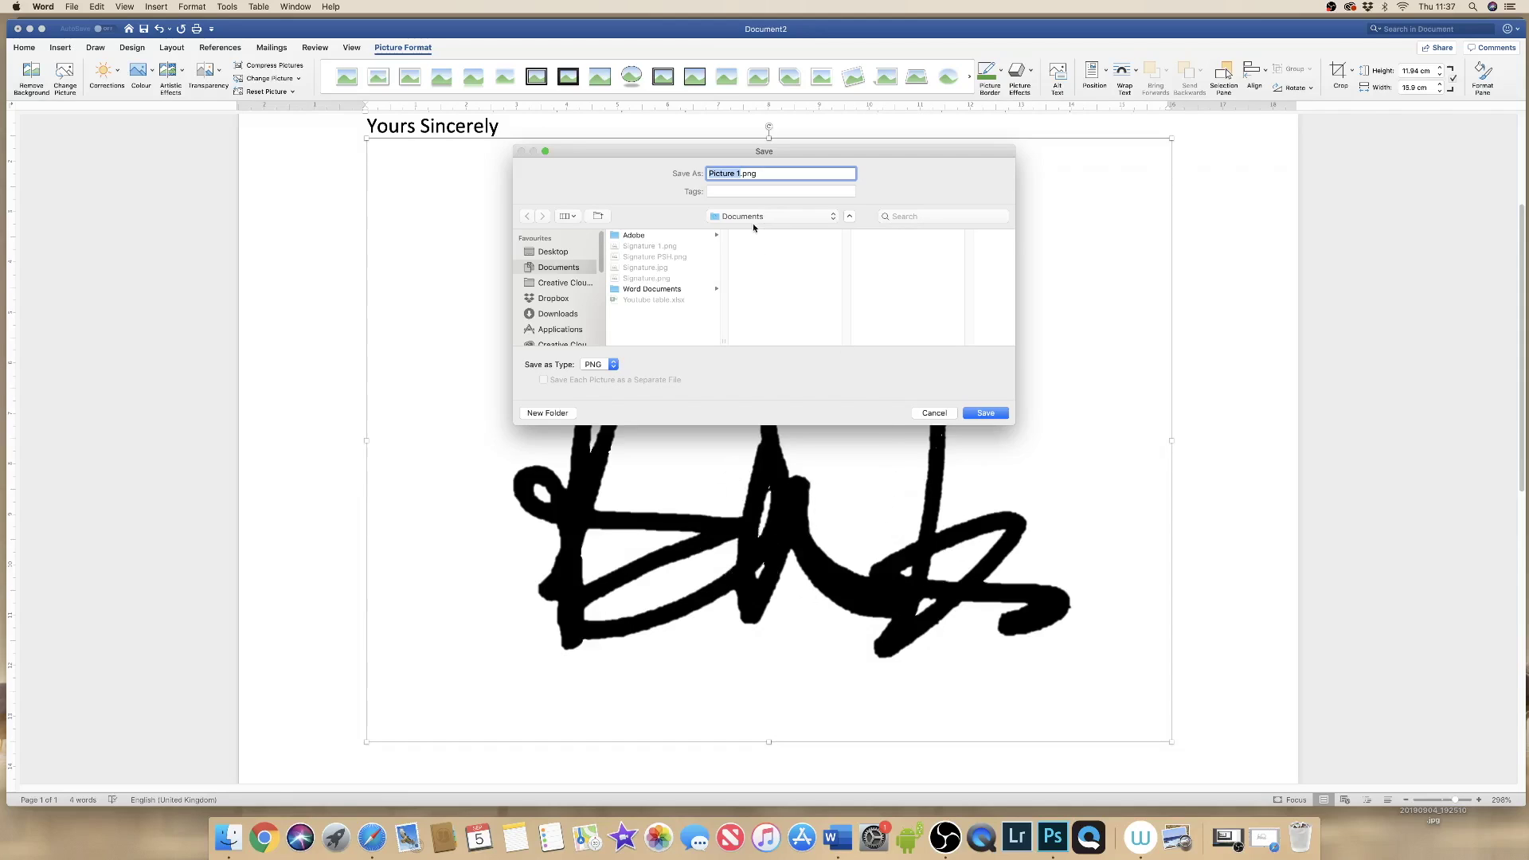
text(Sig)
click(986, 413)
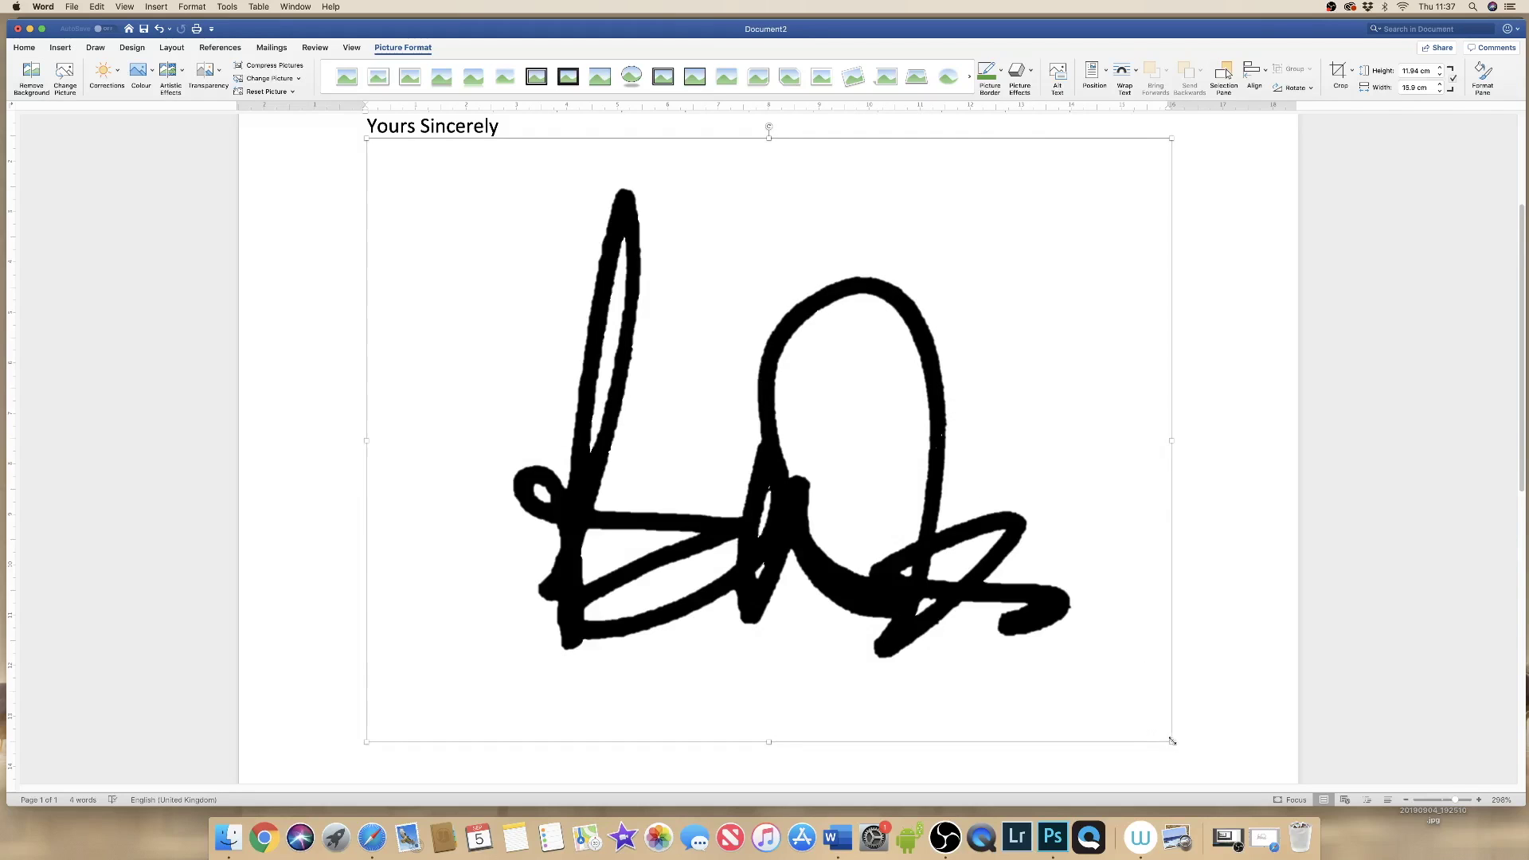
Shrink the signature picture to about 1.89 cm high and 2.52 cm wide, and set its text wrapping to Tight.
mouse_move(1170, 740)
mouse_down()
mouse_move(1049, 645)
mouse_move(1169, 765)
mouse_move(621, 307)
mouse_move(526, 238)
mouse_move(494, 239)
mouse_up()
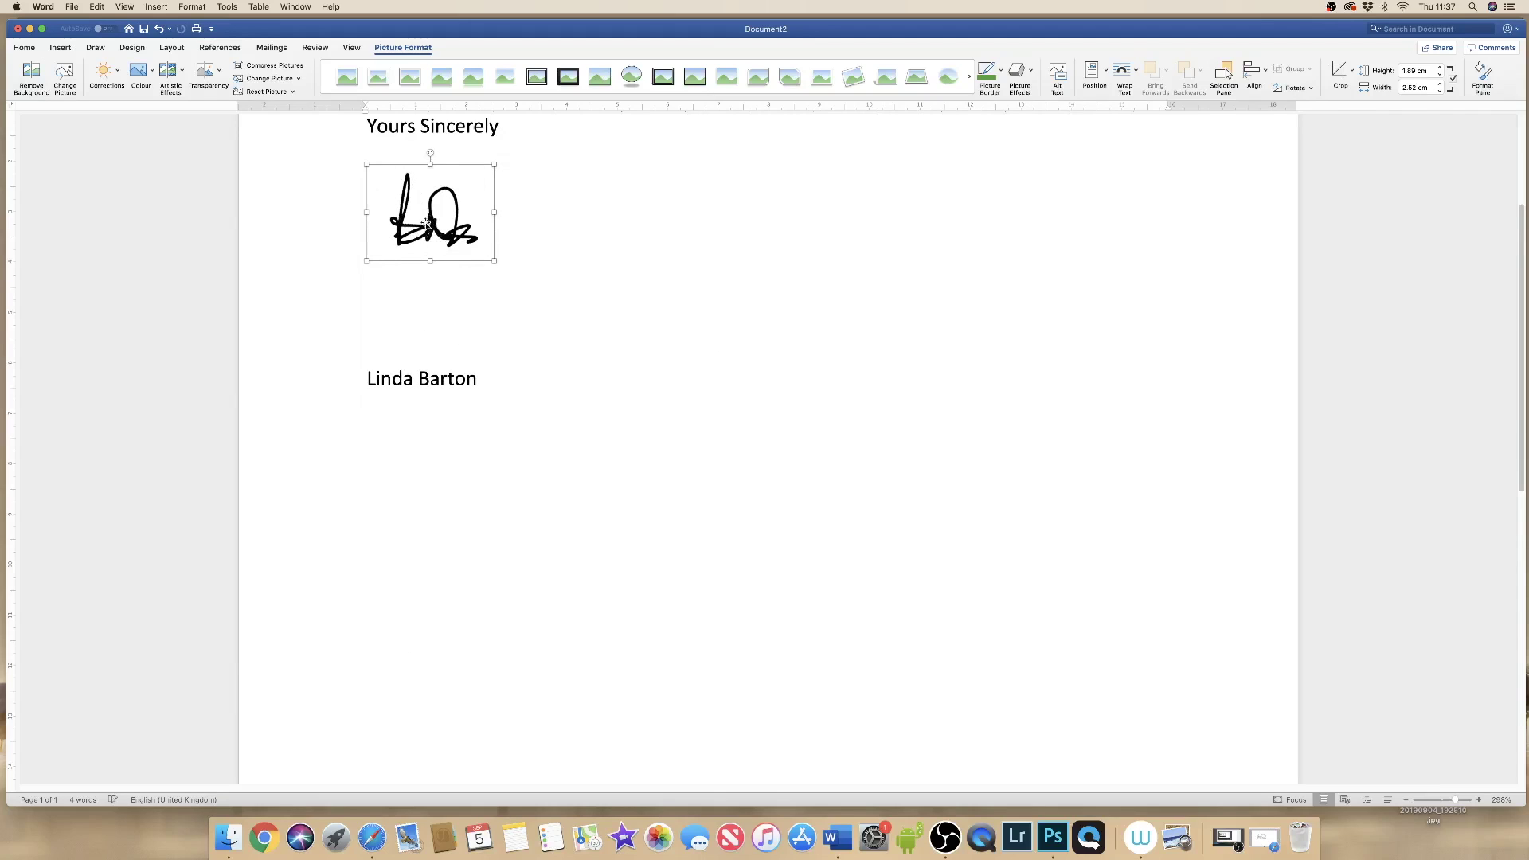
click(173, 49)
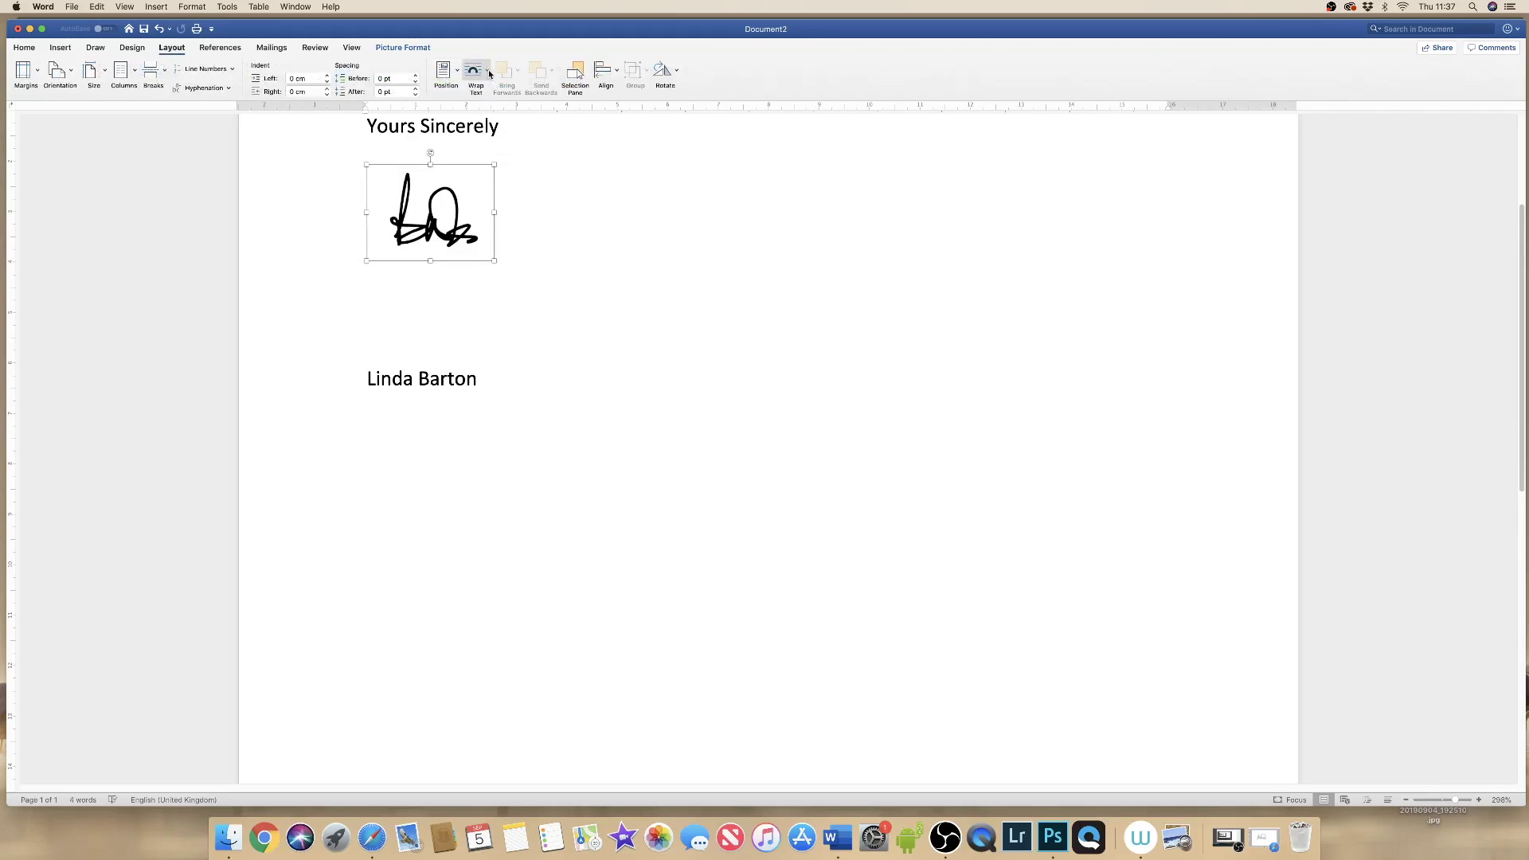
click(488, 73)
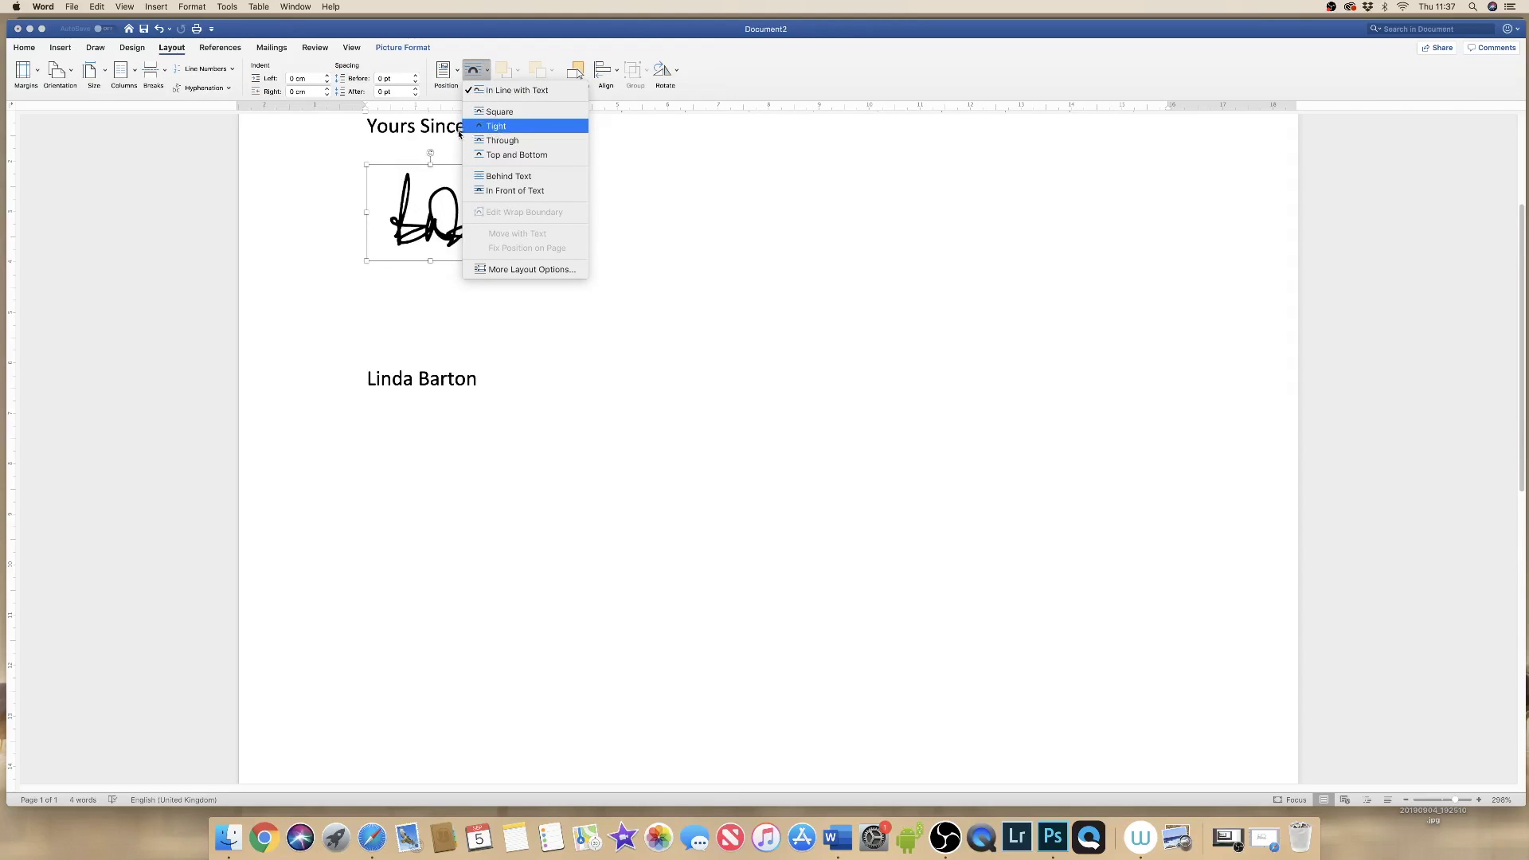
click(496, 126)
Enlarge the signature picture slightly, position it directly under "Yours Sincerely", and deselect it.
mouse_move(426, 204)
mouse_down()
mouse_move(636, 215)
mouse_move(413, 191)
mouse_up()
drag(480, 249, 561, 313)
mouse_move(586, 334)
mouse_down()
mouse_move(485, 220)
mouse_move(402, 189)
mouse_move(577, 195)
mouse_move(486, 197)
mouse_up()
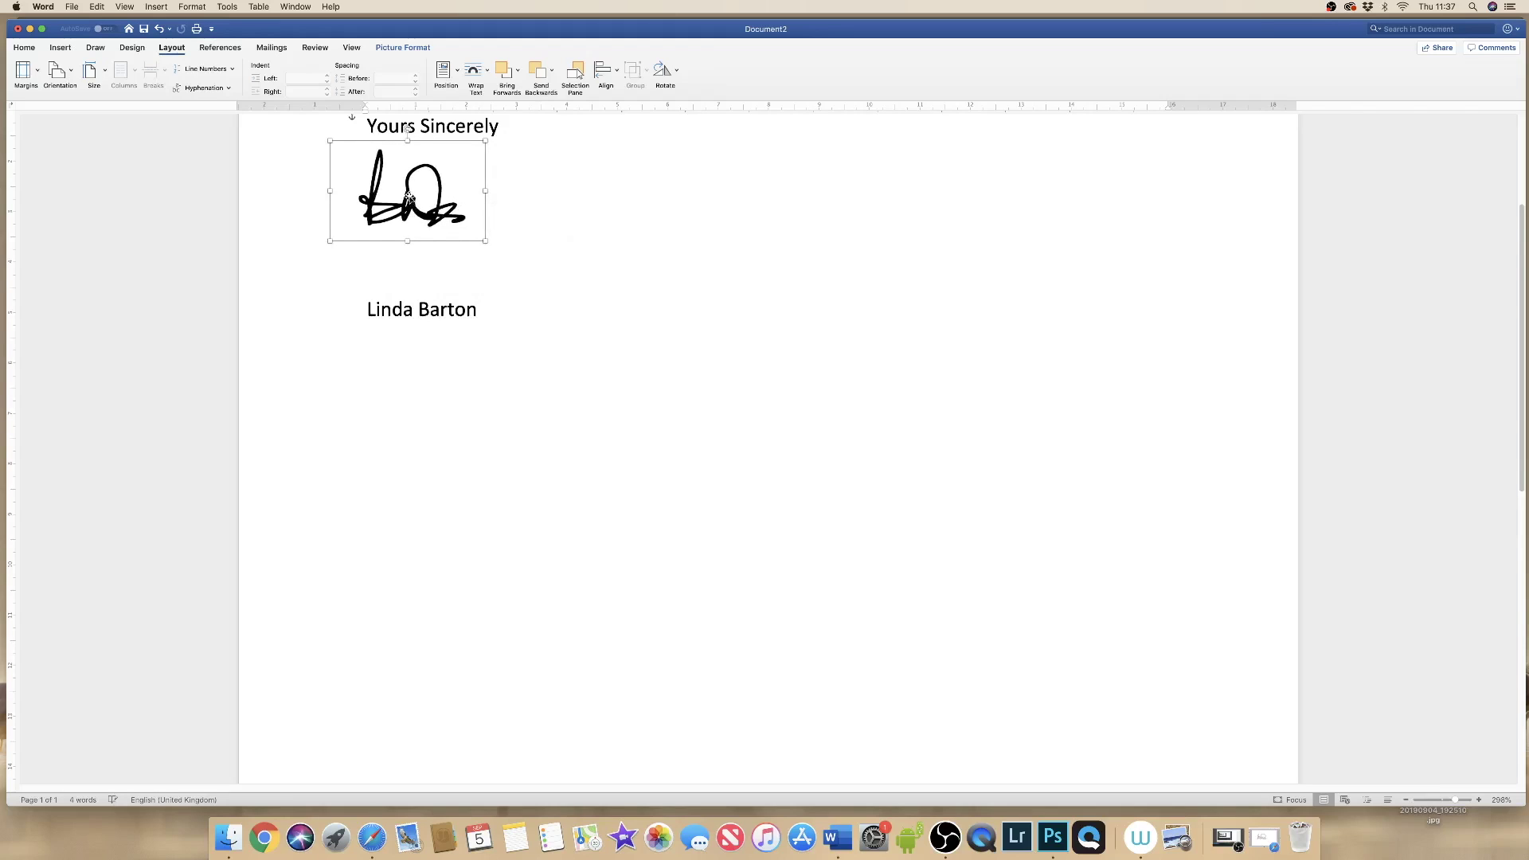
click(463, 355)
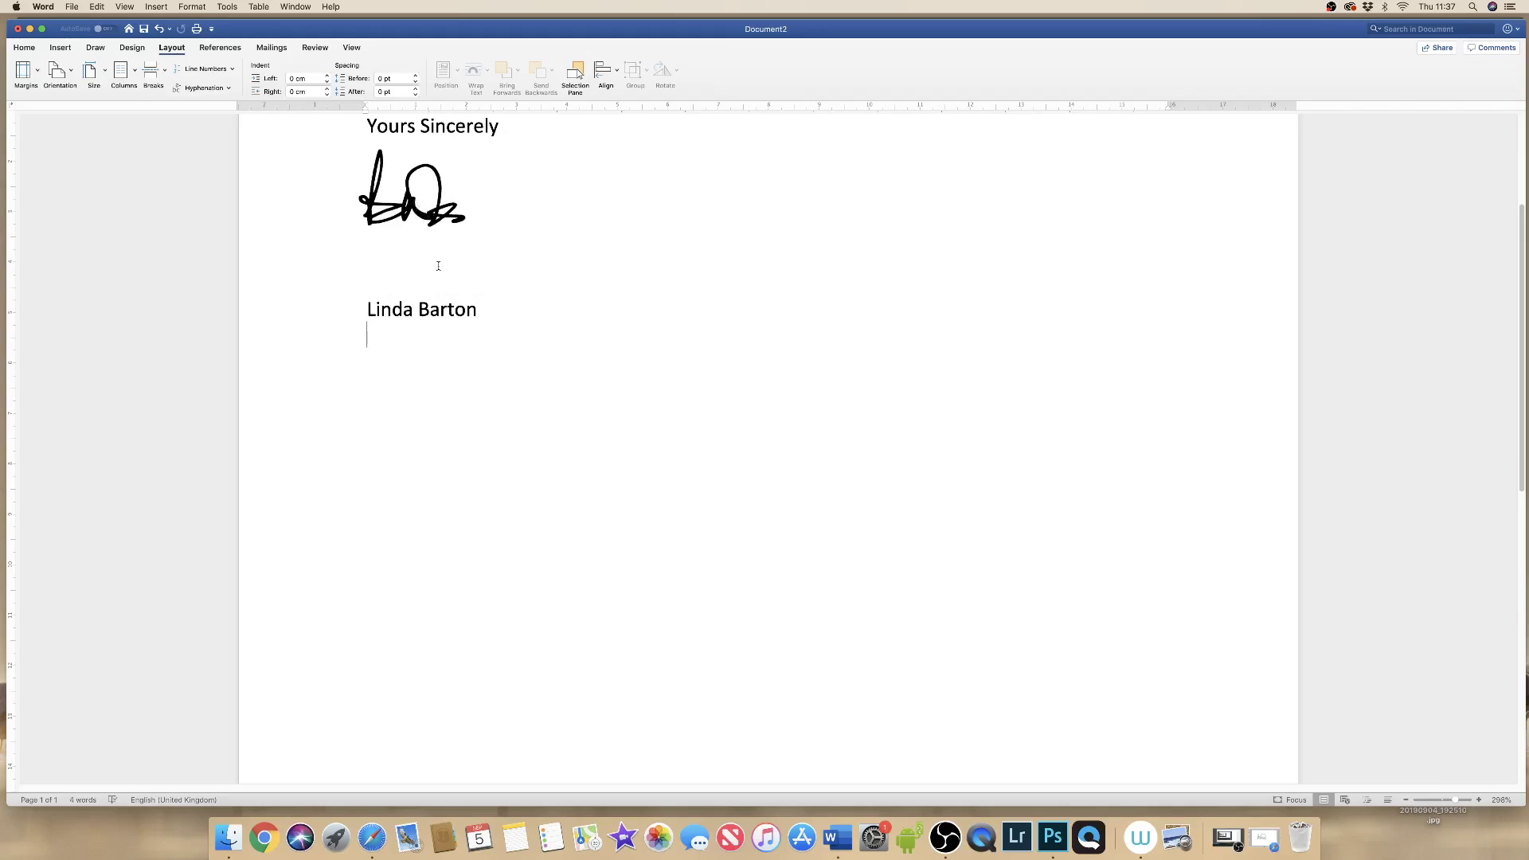
Add a blank line above the sender's printed name and delete the signature picture from the letter.
click(482, 275)
key(Return)
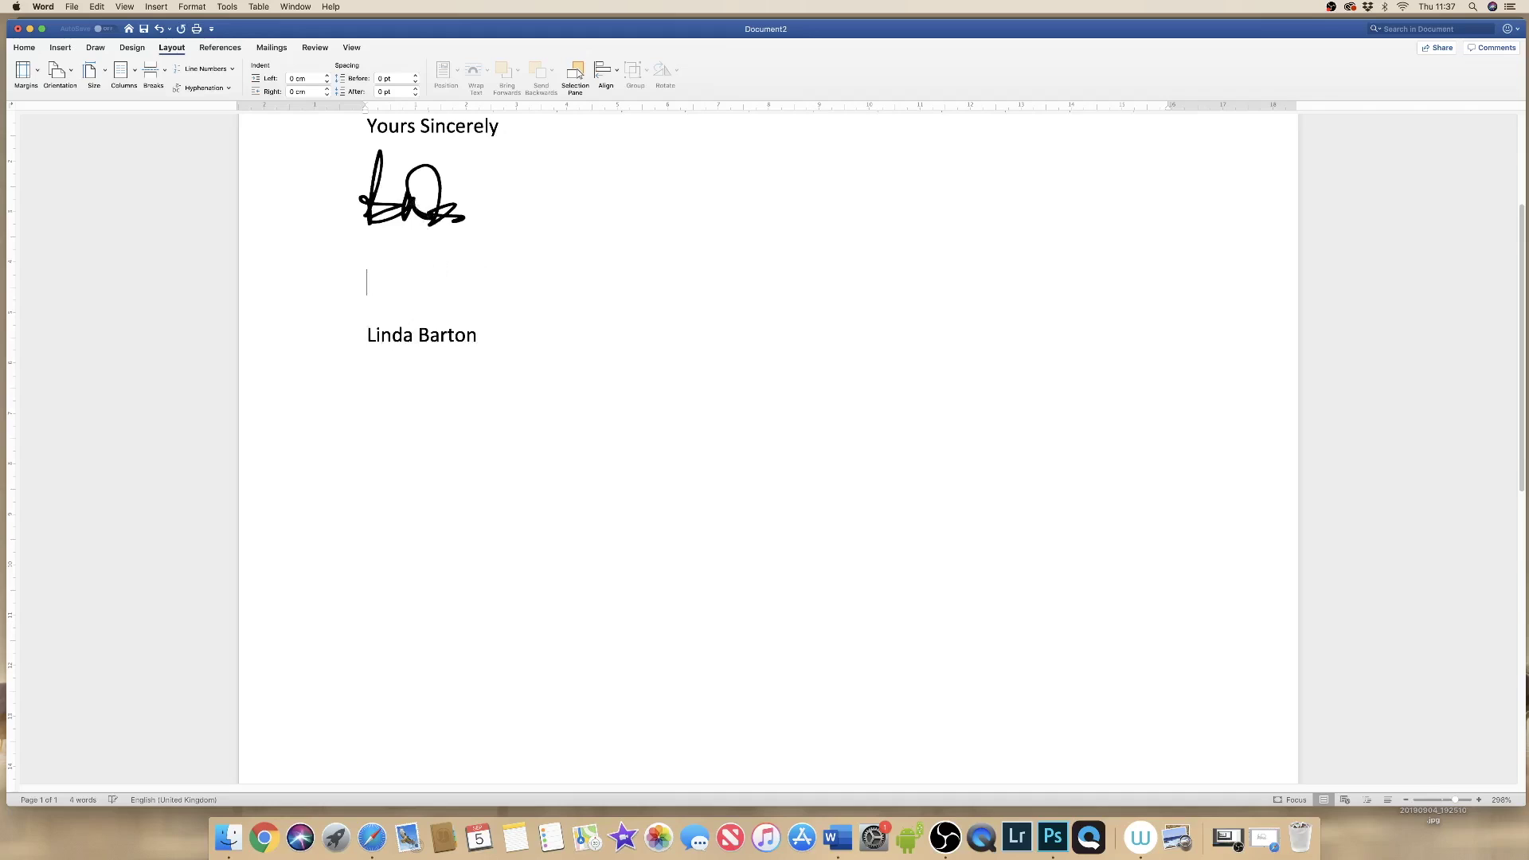
click(454, 222)
key(Delete)
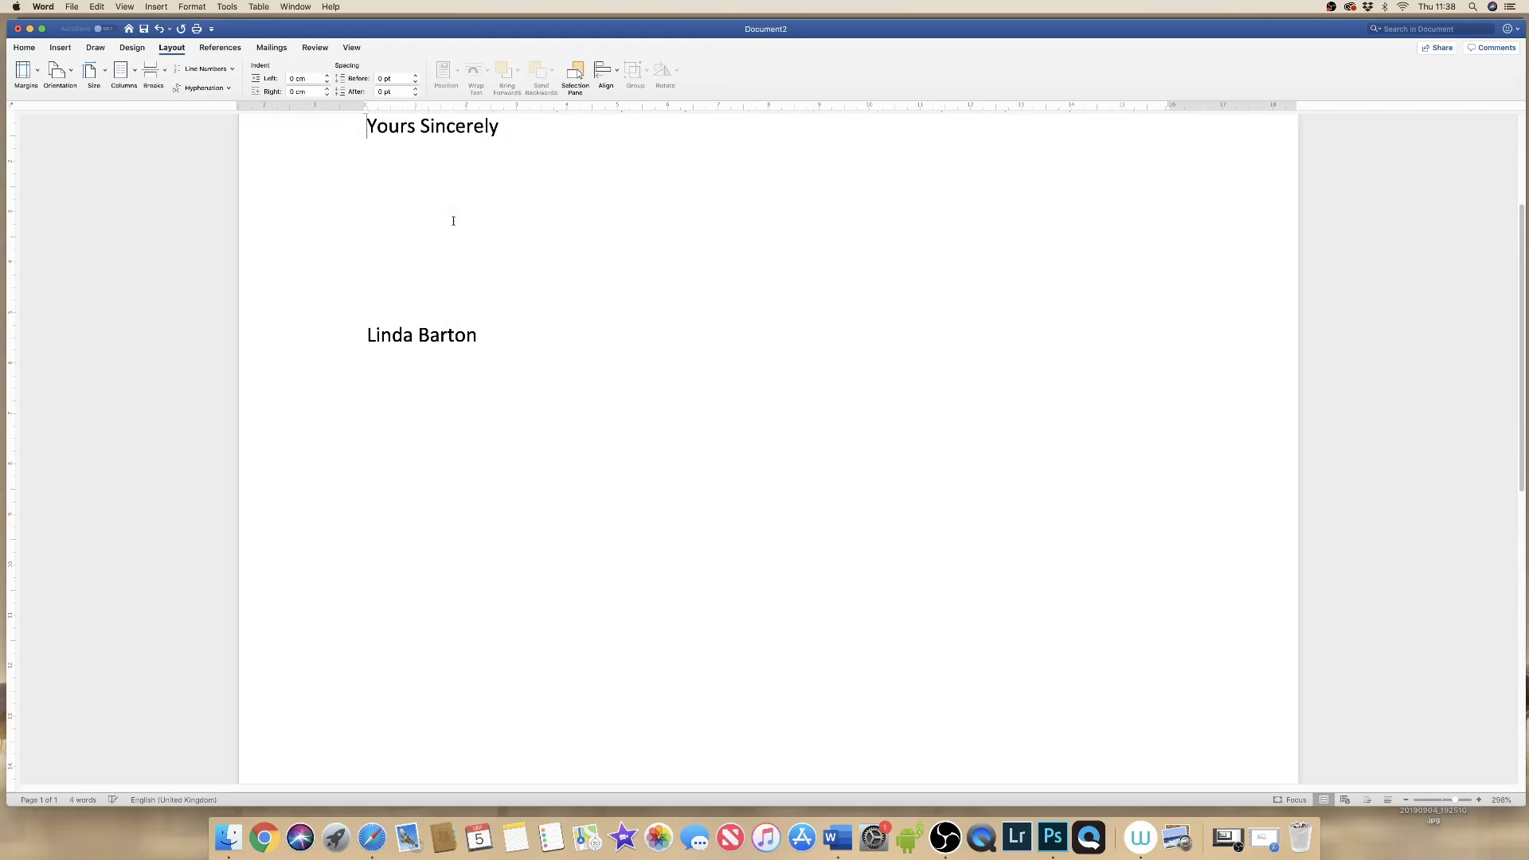
Insert Sig.png from the Documents folder below "Yours Sincerely" and shrink it to about 1.49 cm high and 2 cm wide.
click(59, 47)
click(157, 73)
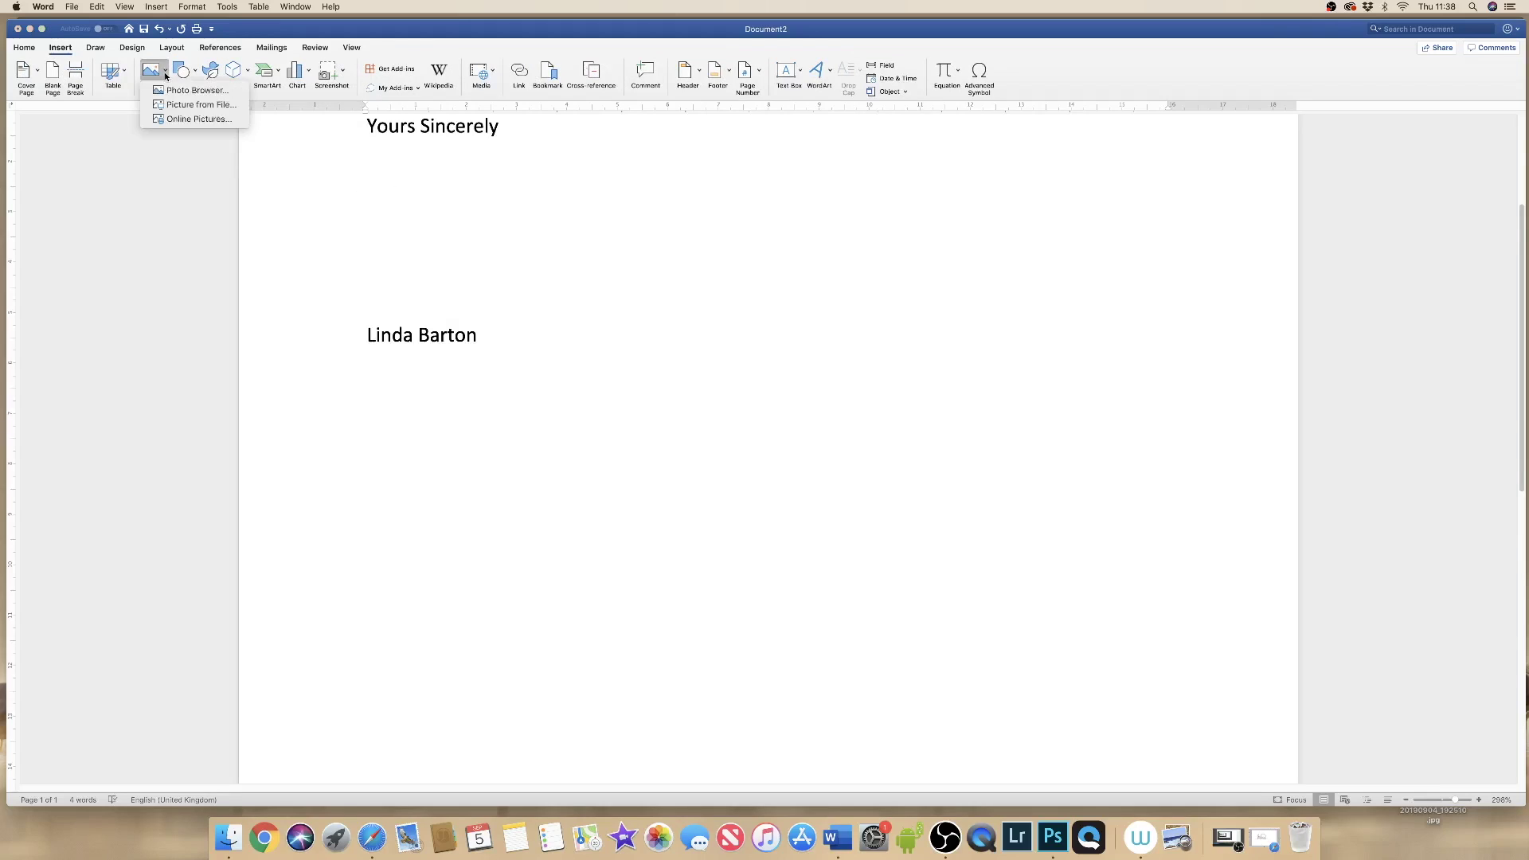
click(174, 106)
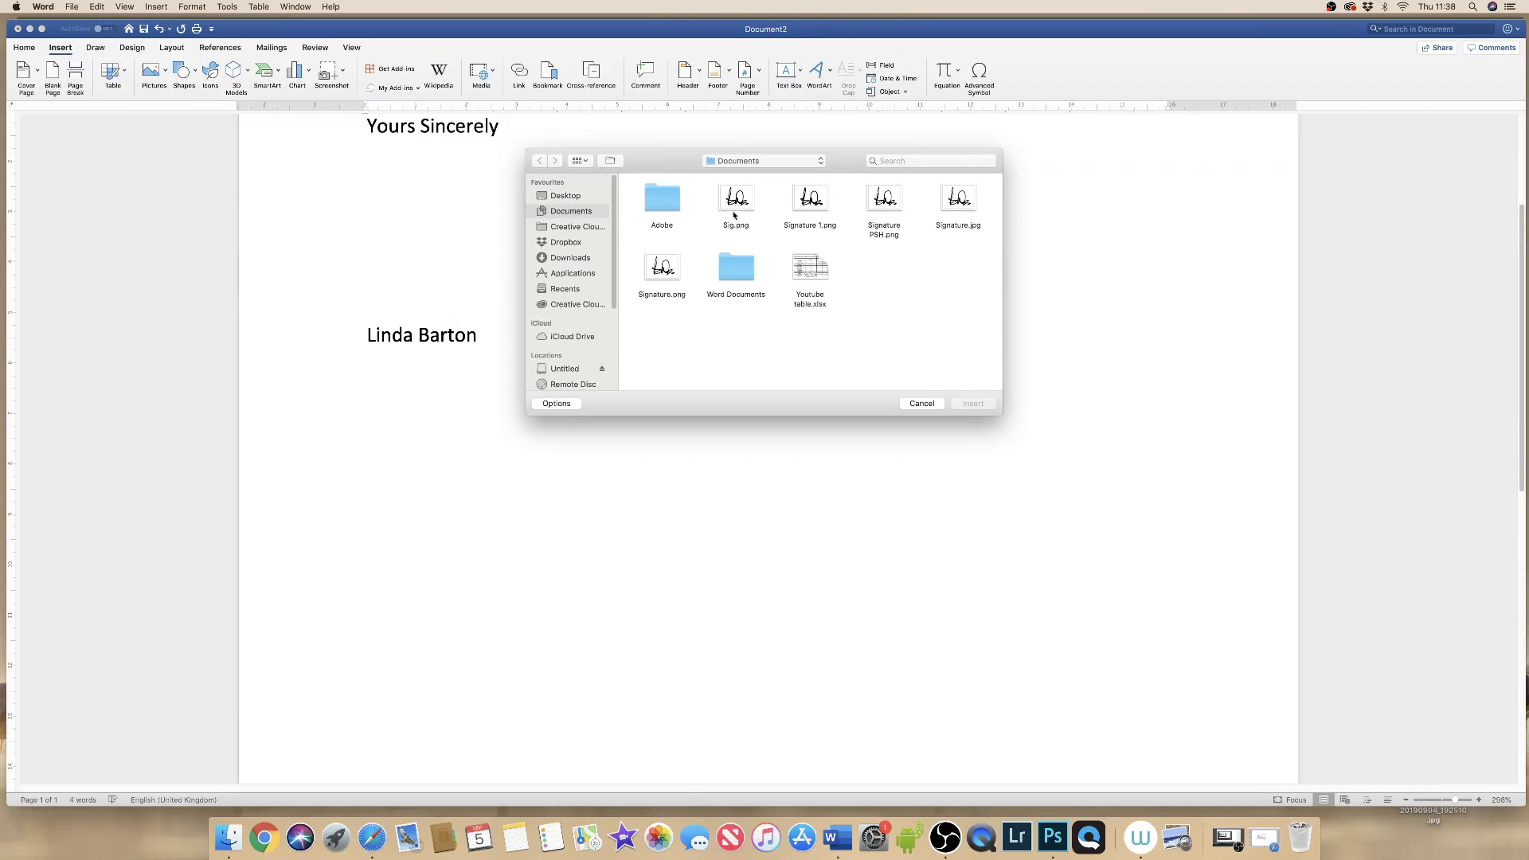
click(736, 208)
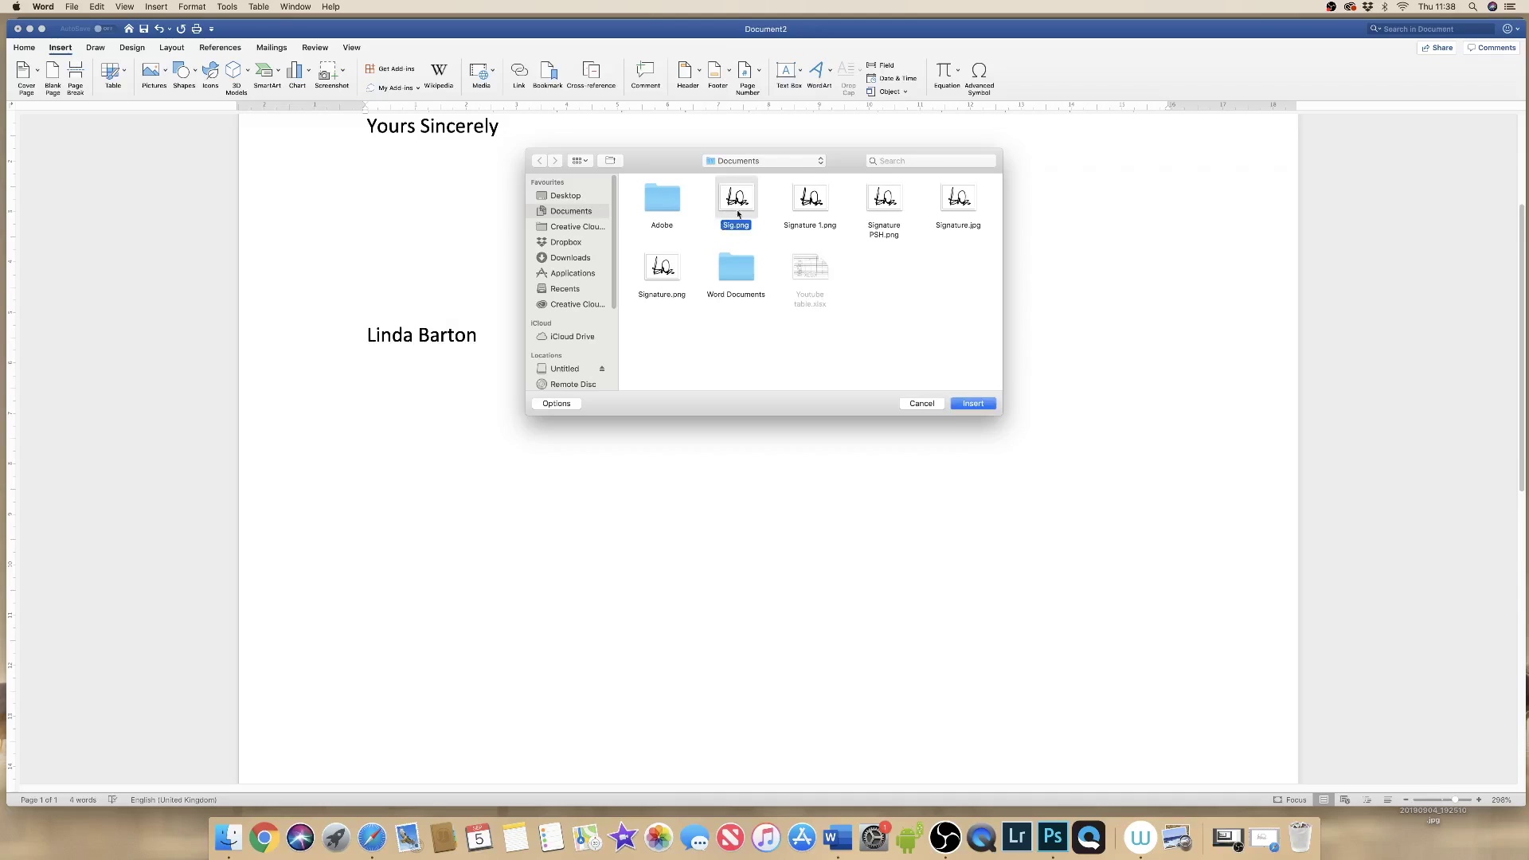
click(965, 406)
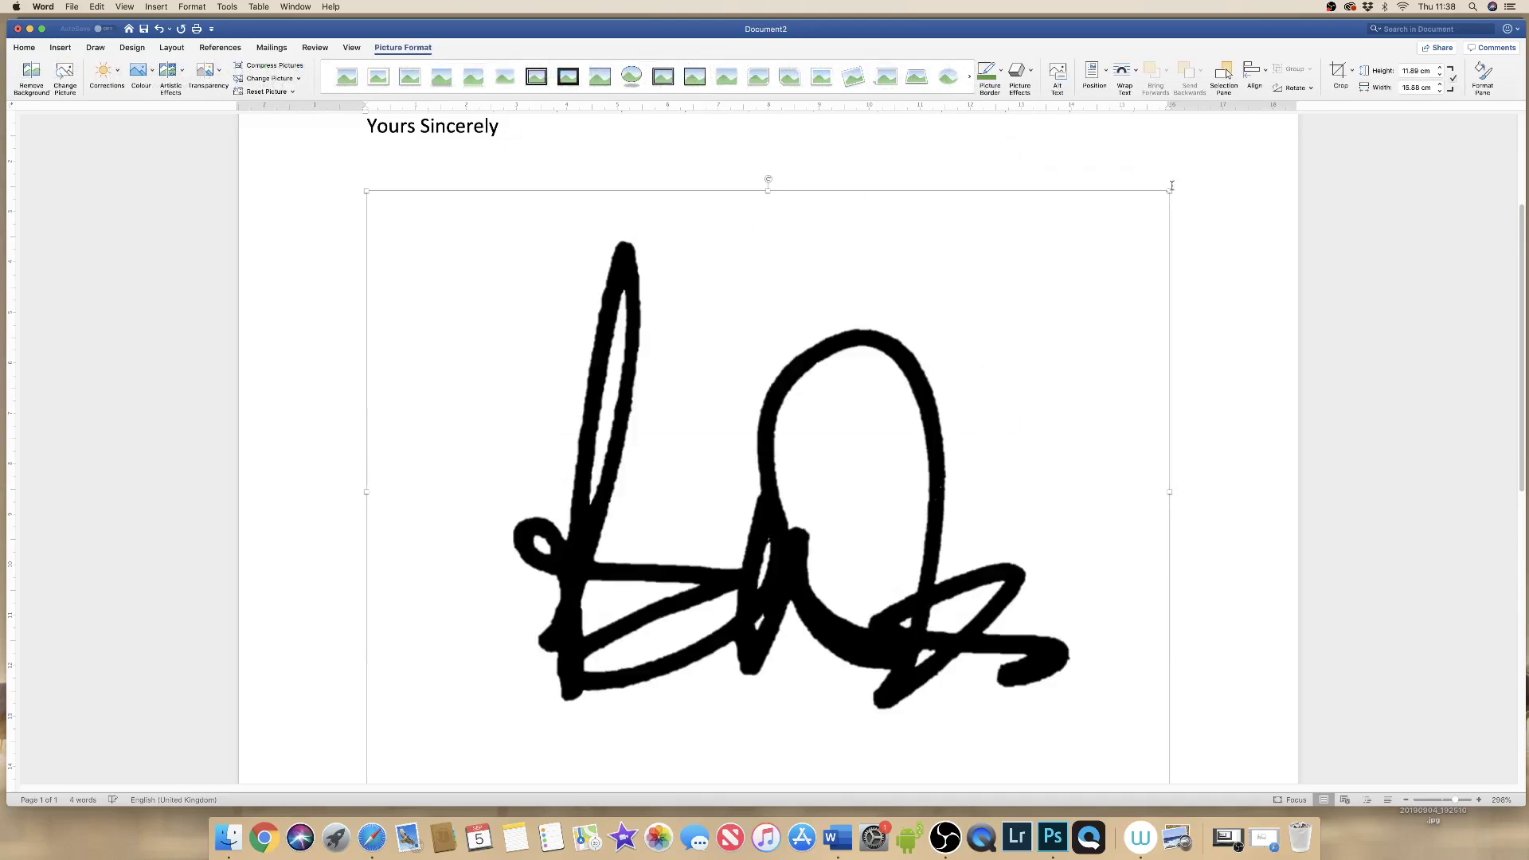
mouse_move(1168, 193)
mouse_down()
mouse_move(895, 398)
mouse_move(814, 477)
mouse_move(812, 518)
mouse_move(468, 267)
mouse_up()
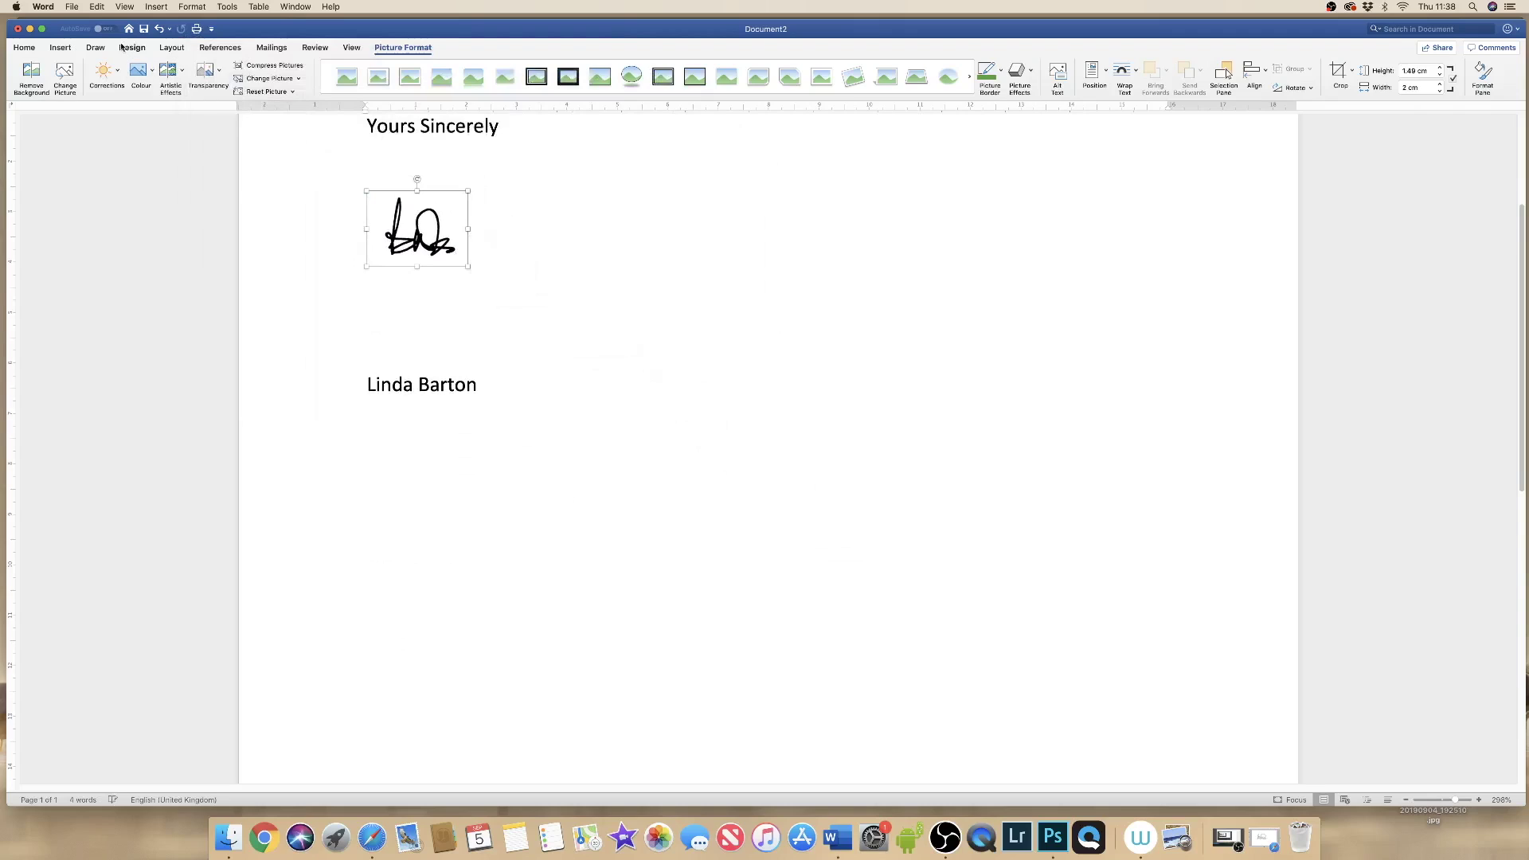
Set the inserted signature's text wrapping to Tight, enlarge it slightly between "Yours Sincerely" and the printed name, and deselect it.
click(131, 48)
click(171, 48)
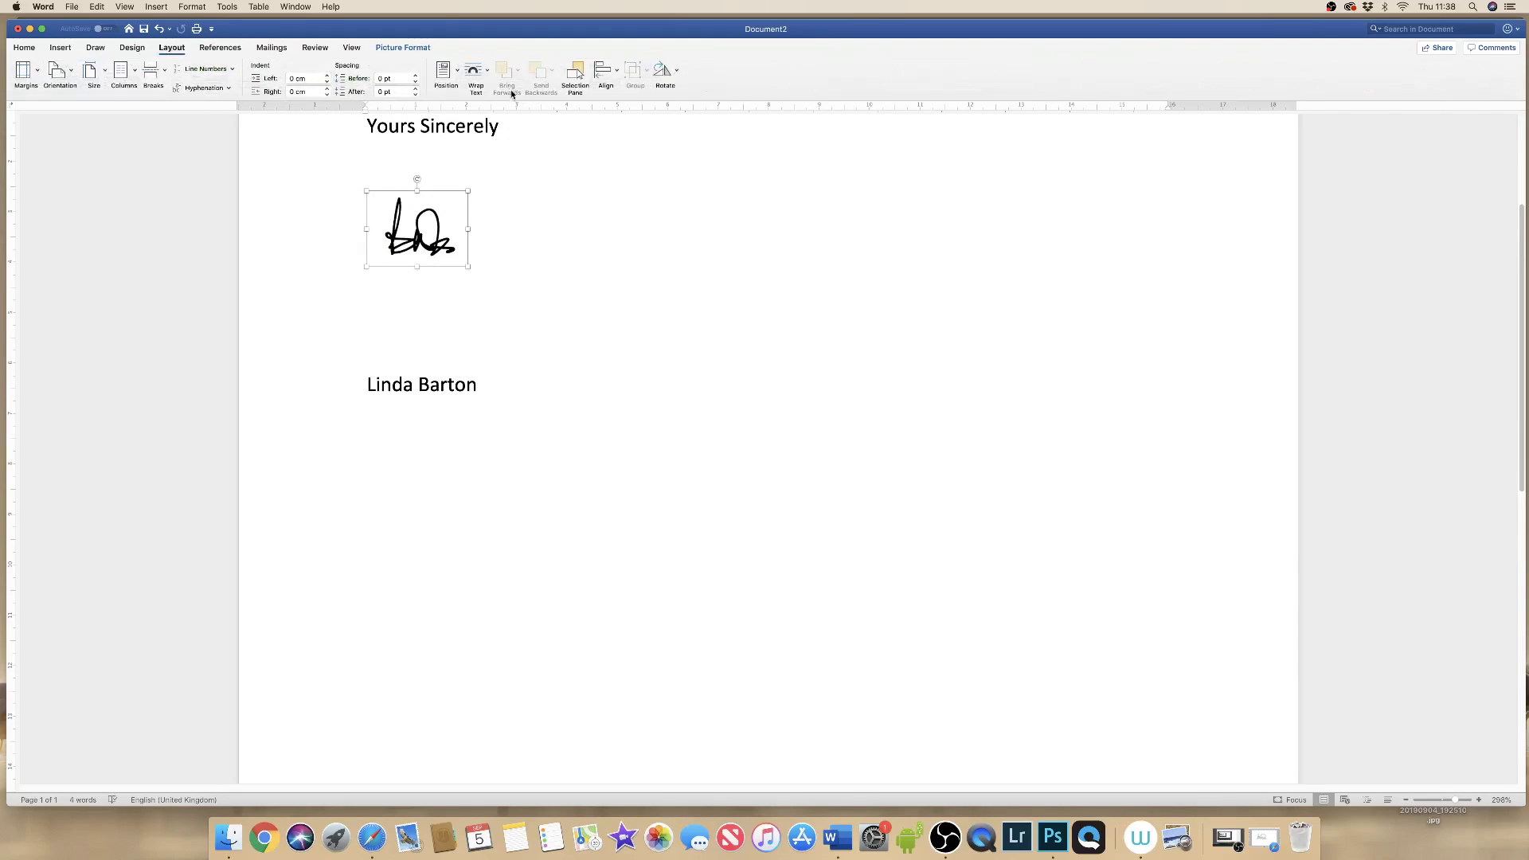
click(488, 75)
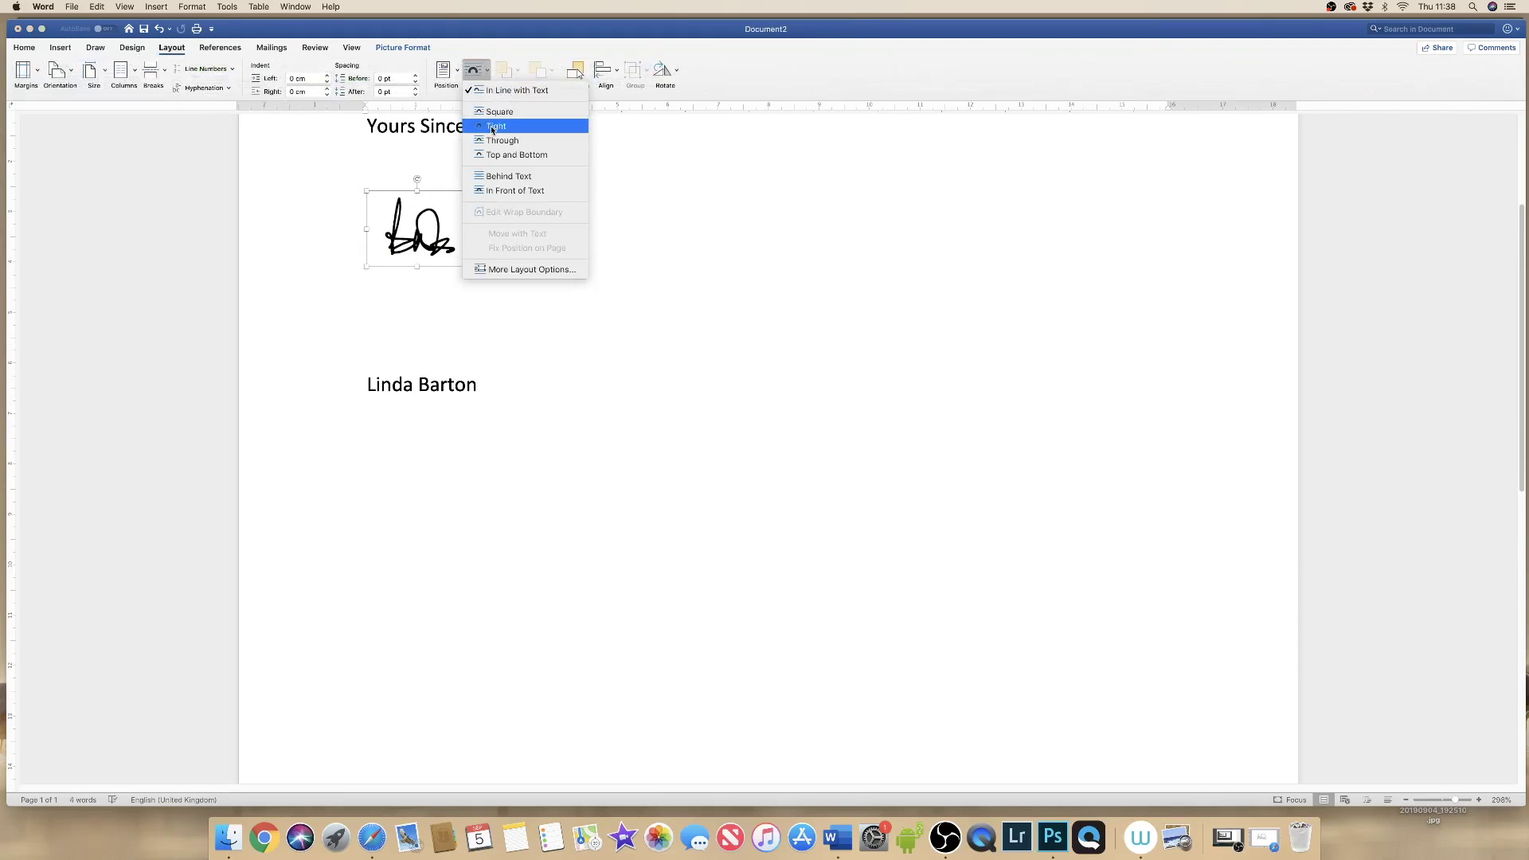
click(494, 128)
mouse_move(402, 232)
mouse_down()
mouse_move(423, 197)
mouse_move(403, 198)
mouse_move(483, 261)
mouse_up()
click(493, 225)
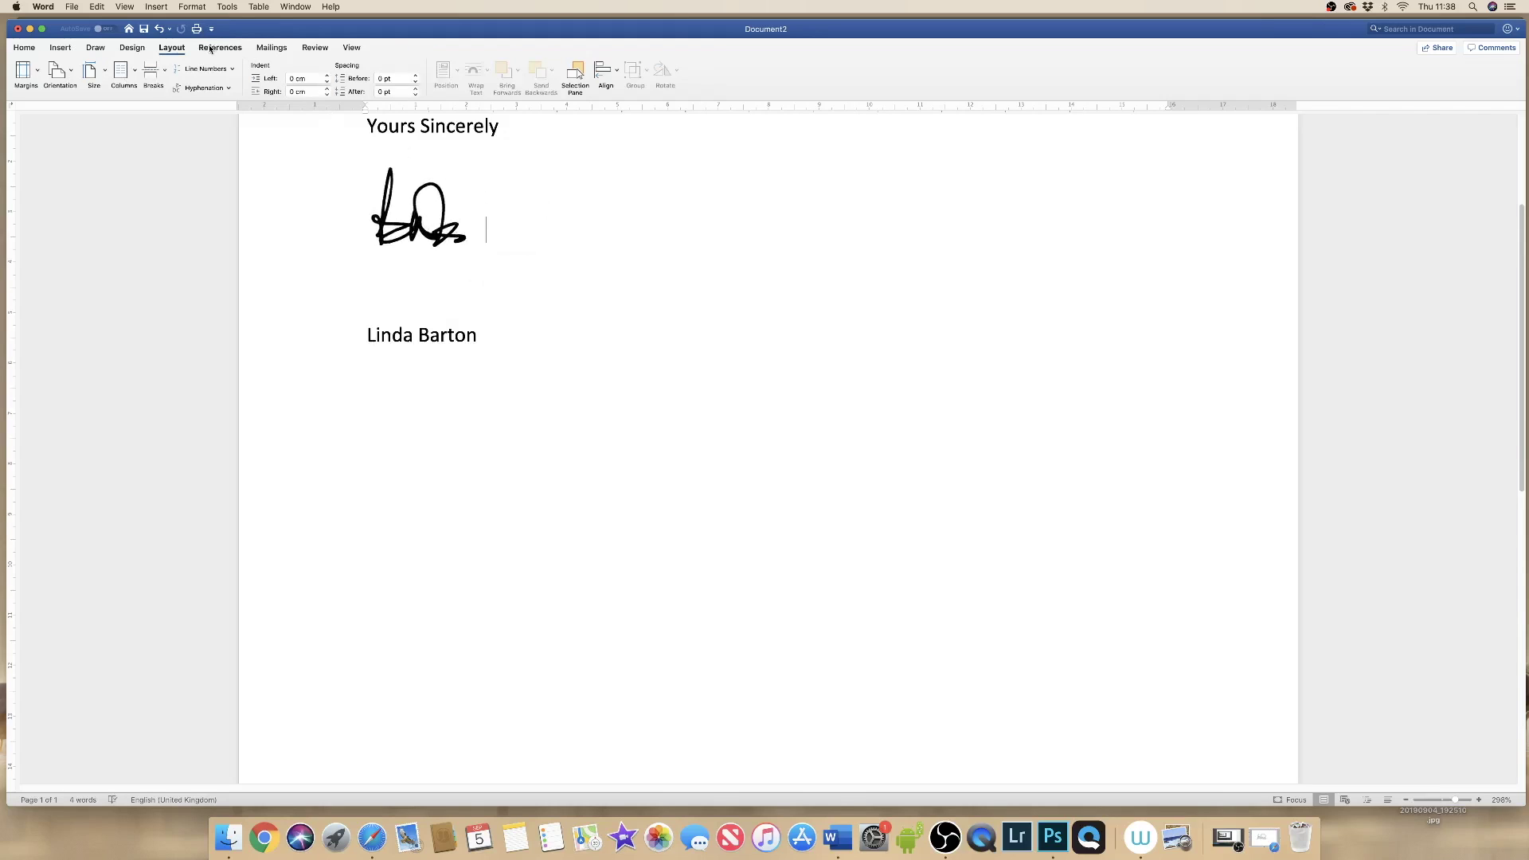
Try a green page colour behind the signature and reset the page to No Colour.
click(132, 48)
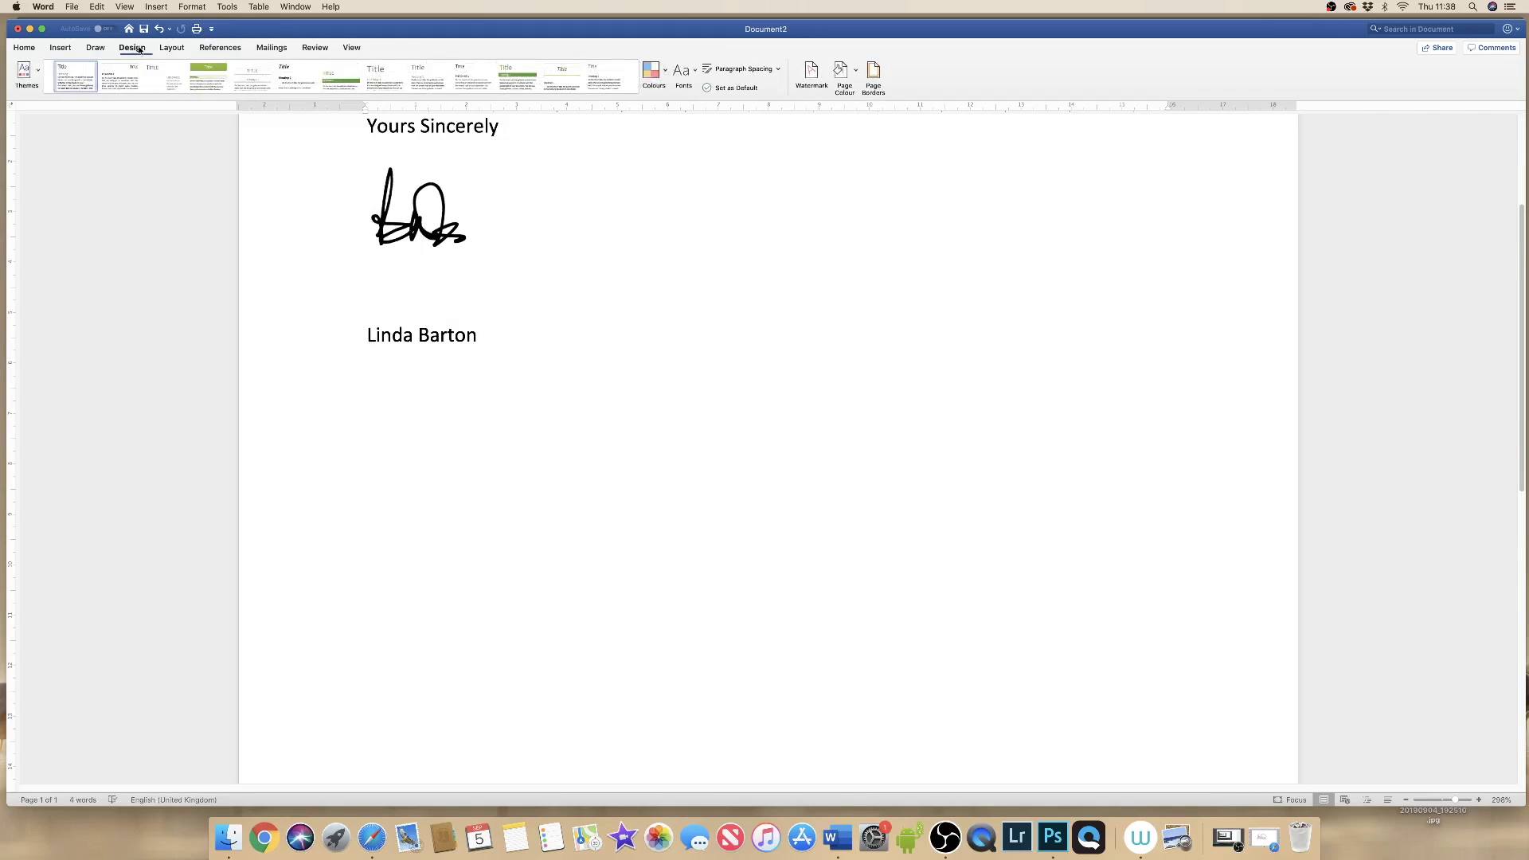
click(855, 72)
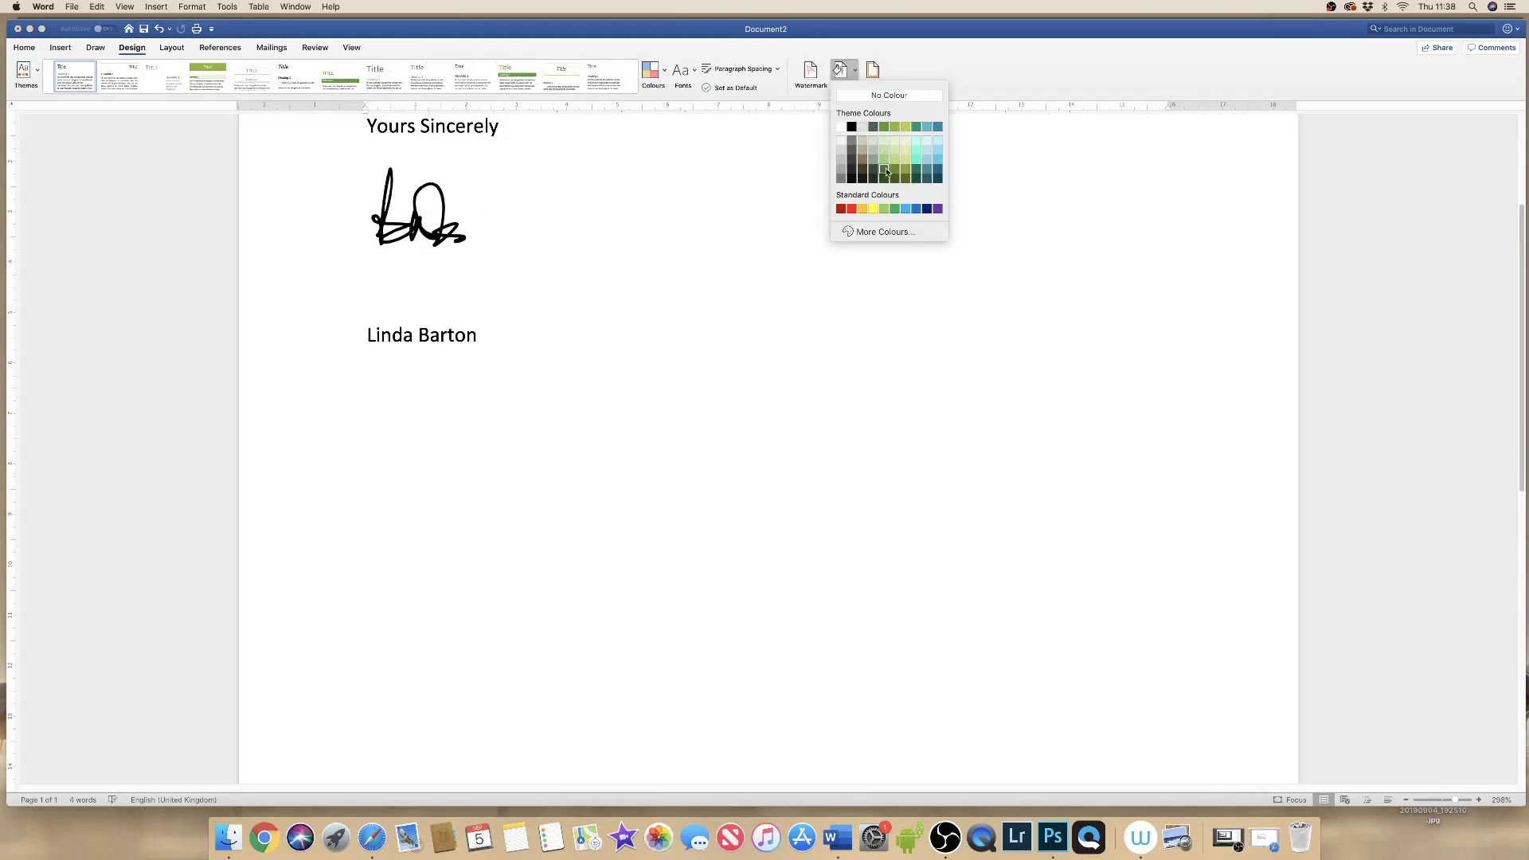
click(887, 182)
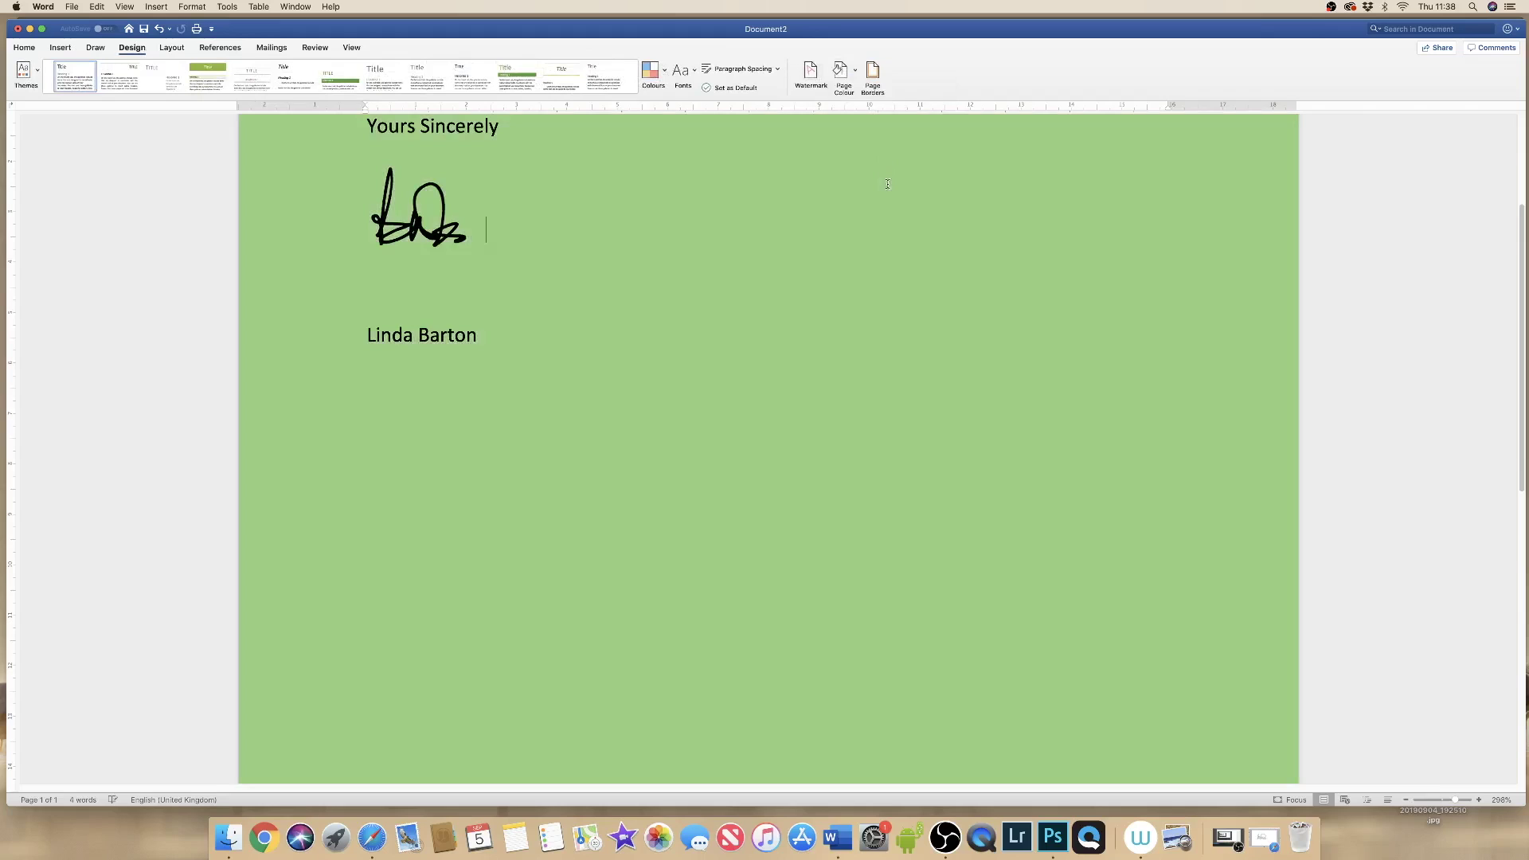
click(855, 70)
click(862, 94)
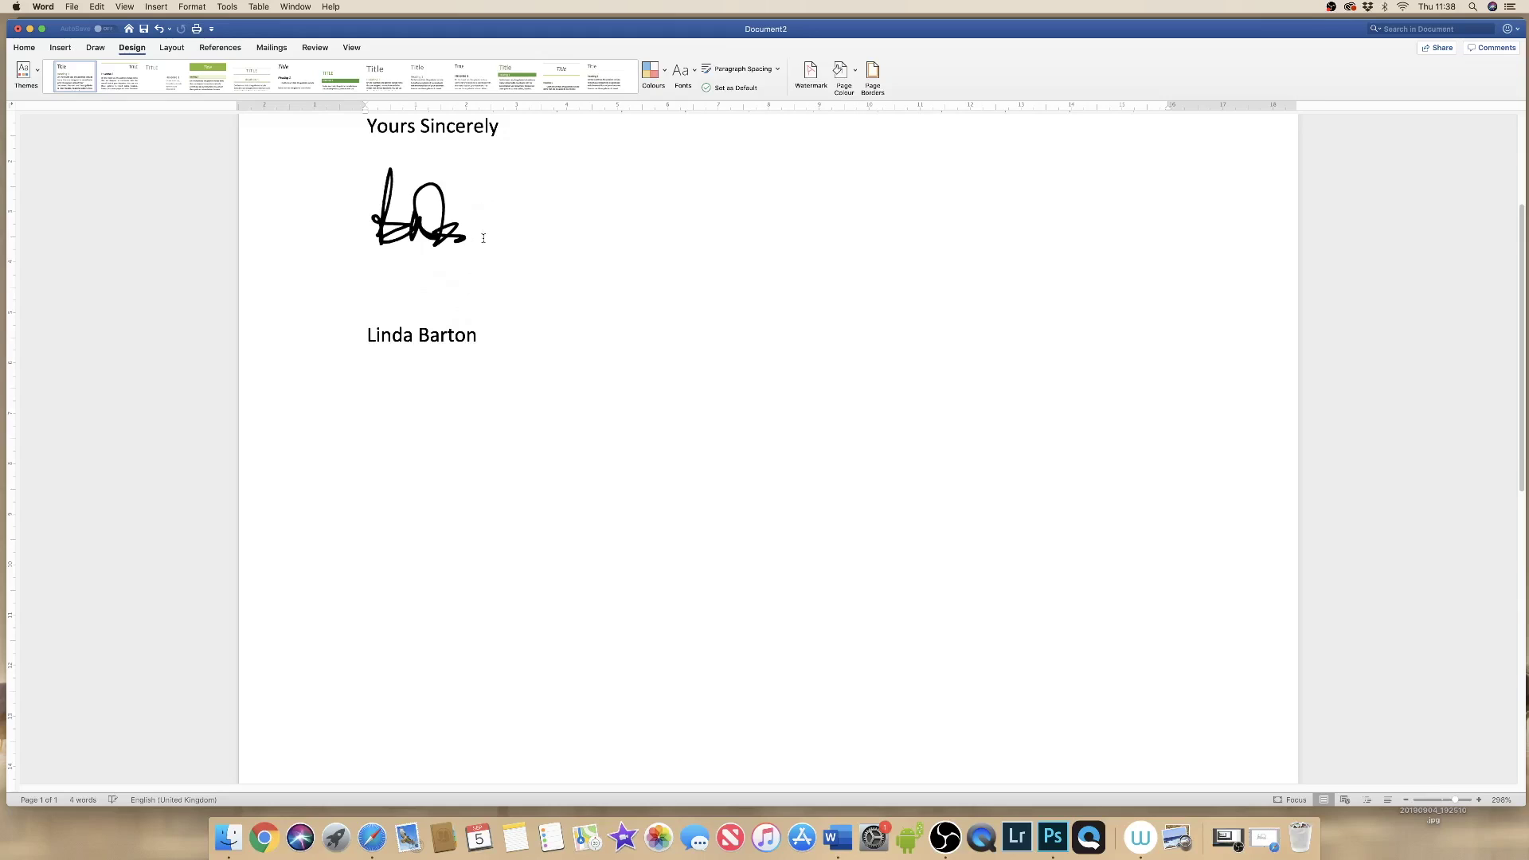
Insert the picture Signature PSH.png from the Documents folder after the existing signature.
click(61, 47)
click(155, 71)
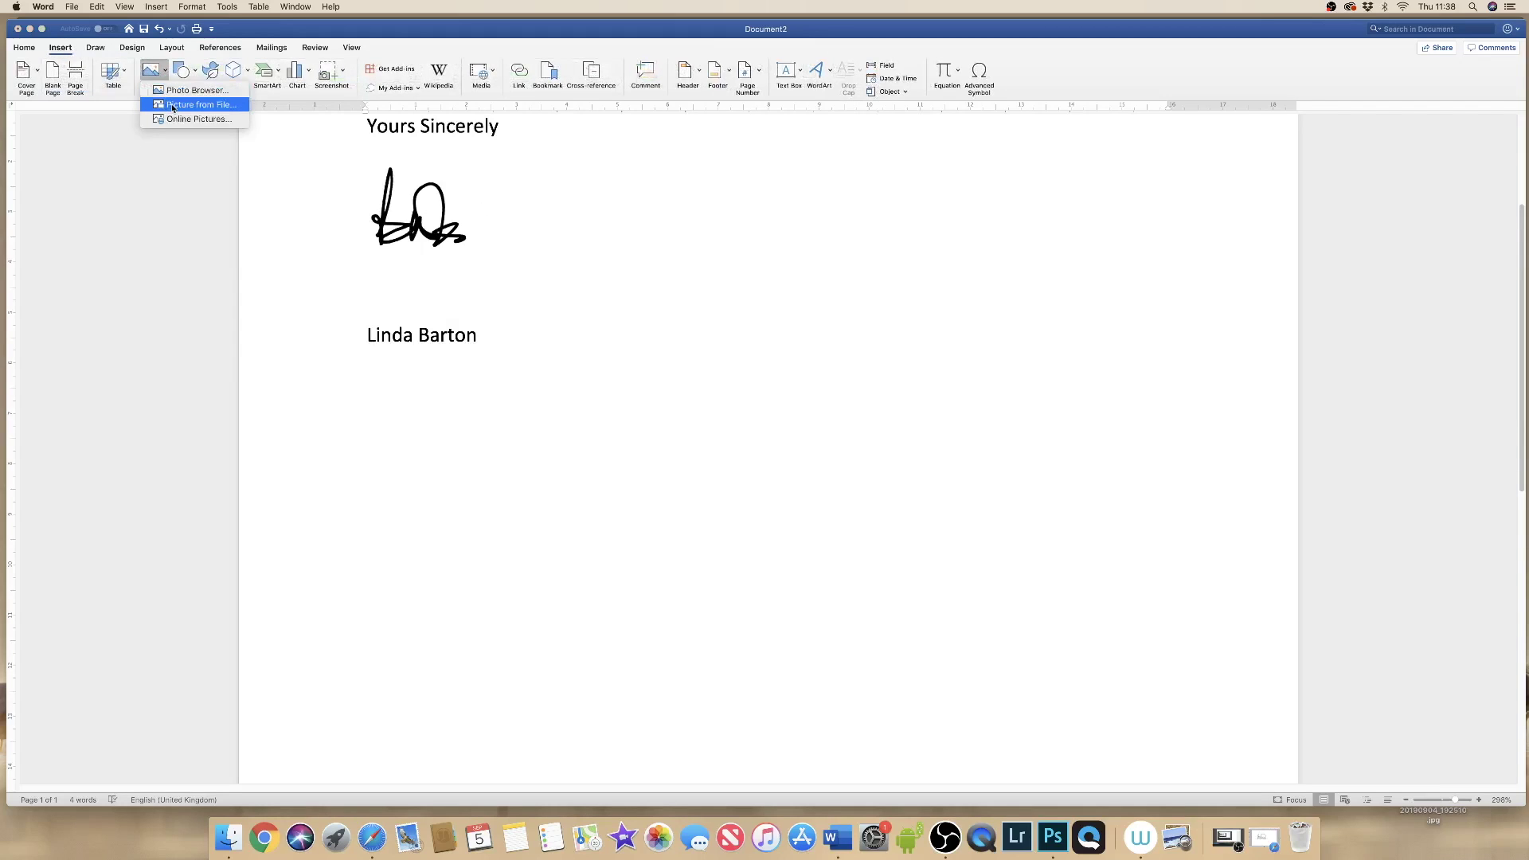
click(176, 107)
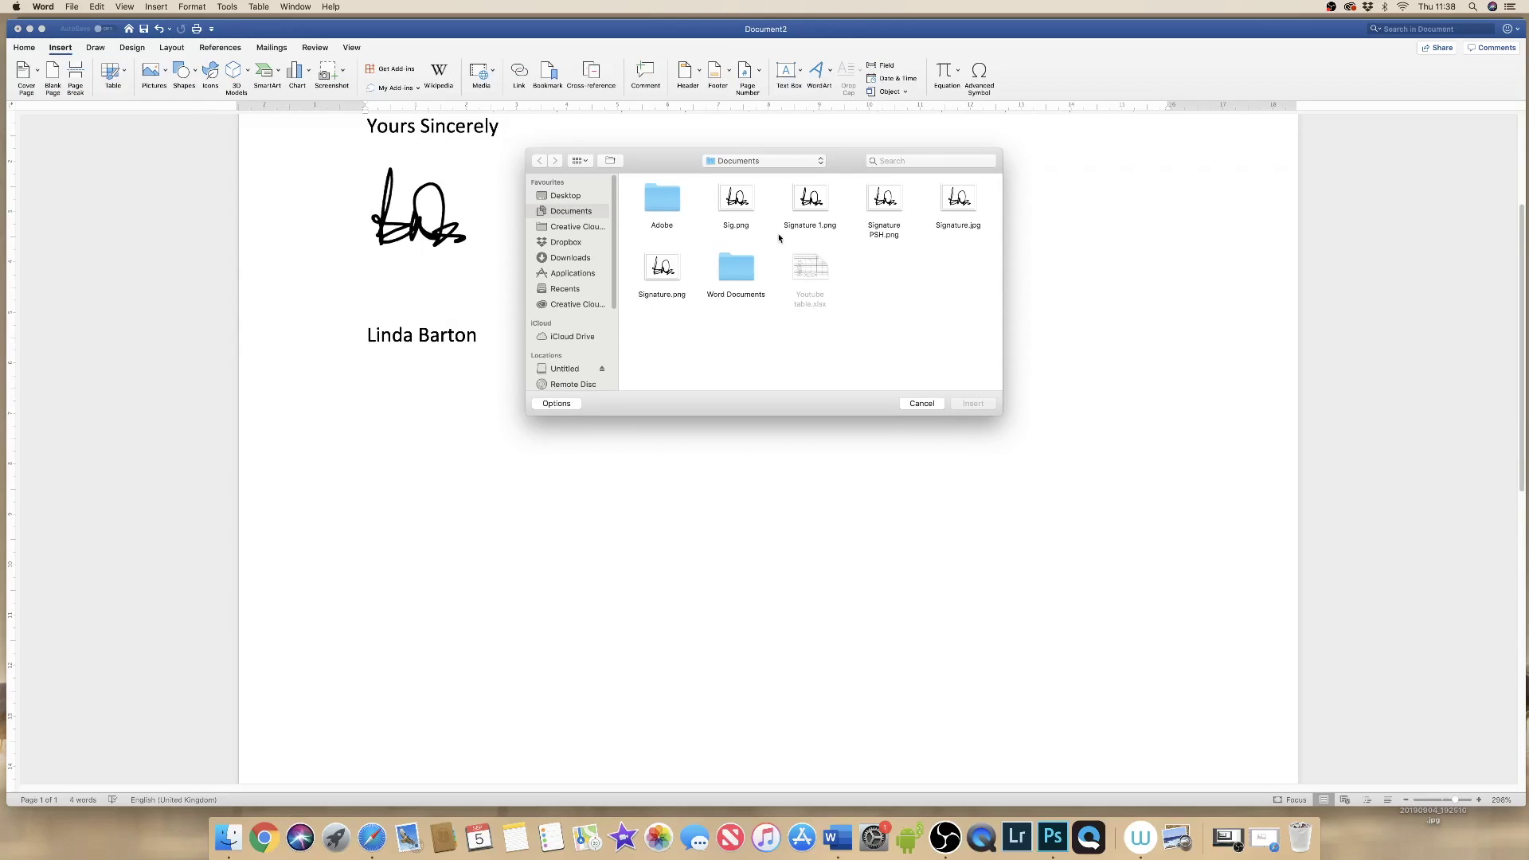
click(883, 203)
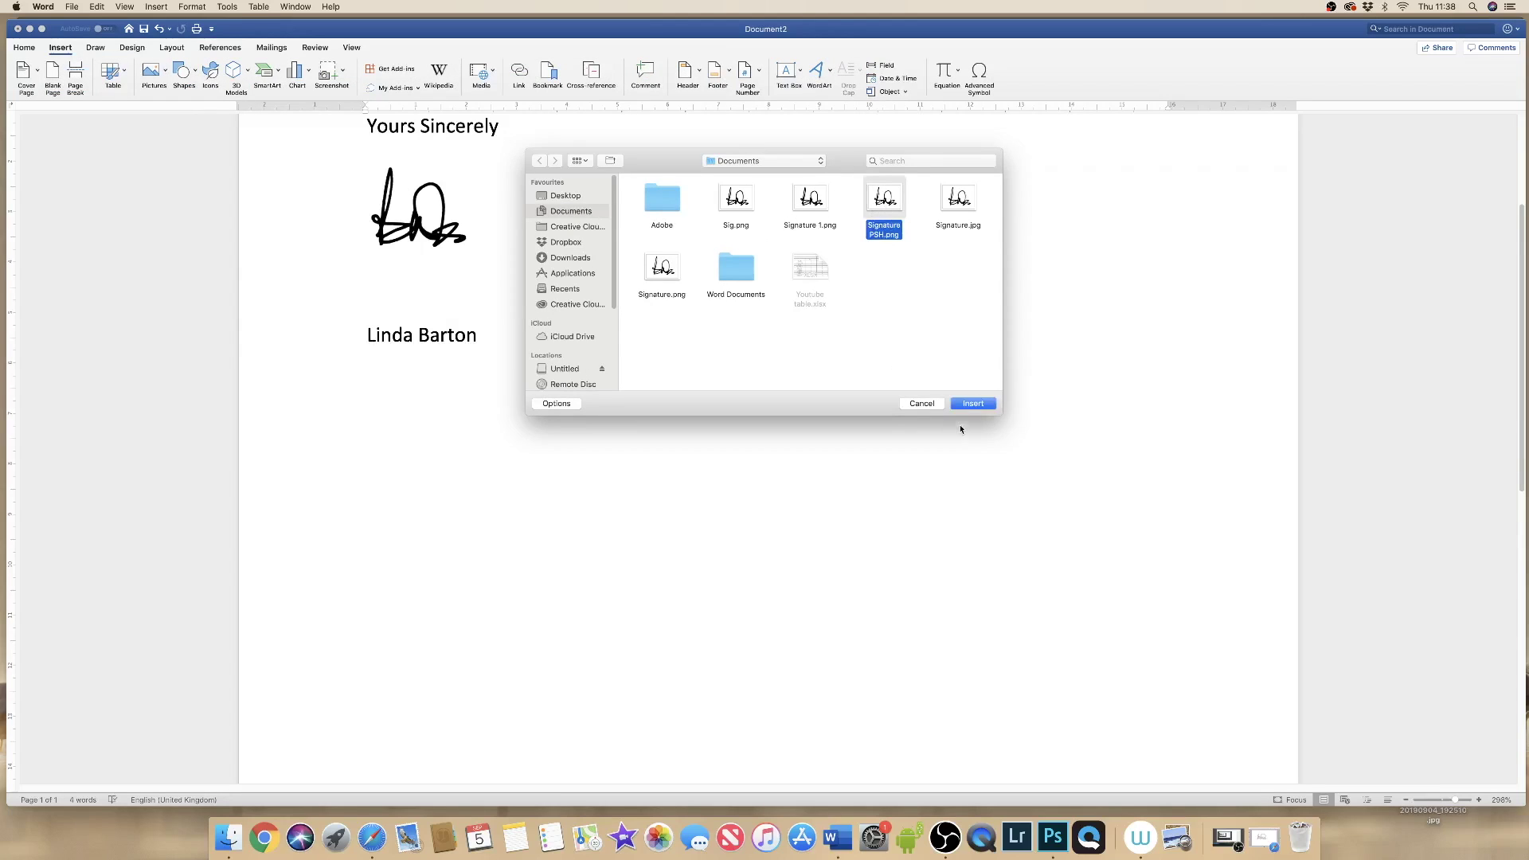
click(971, 403)
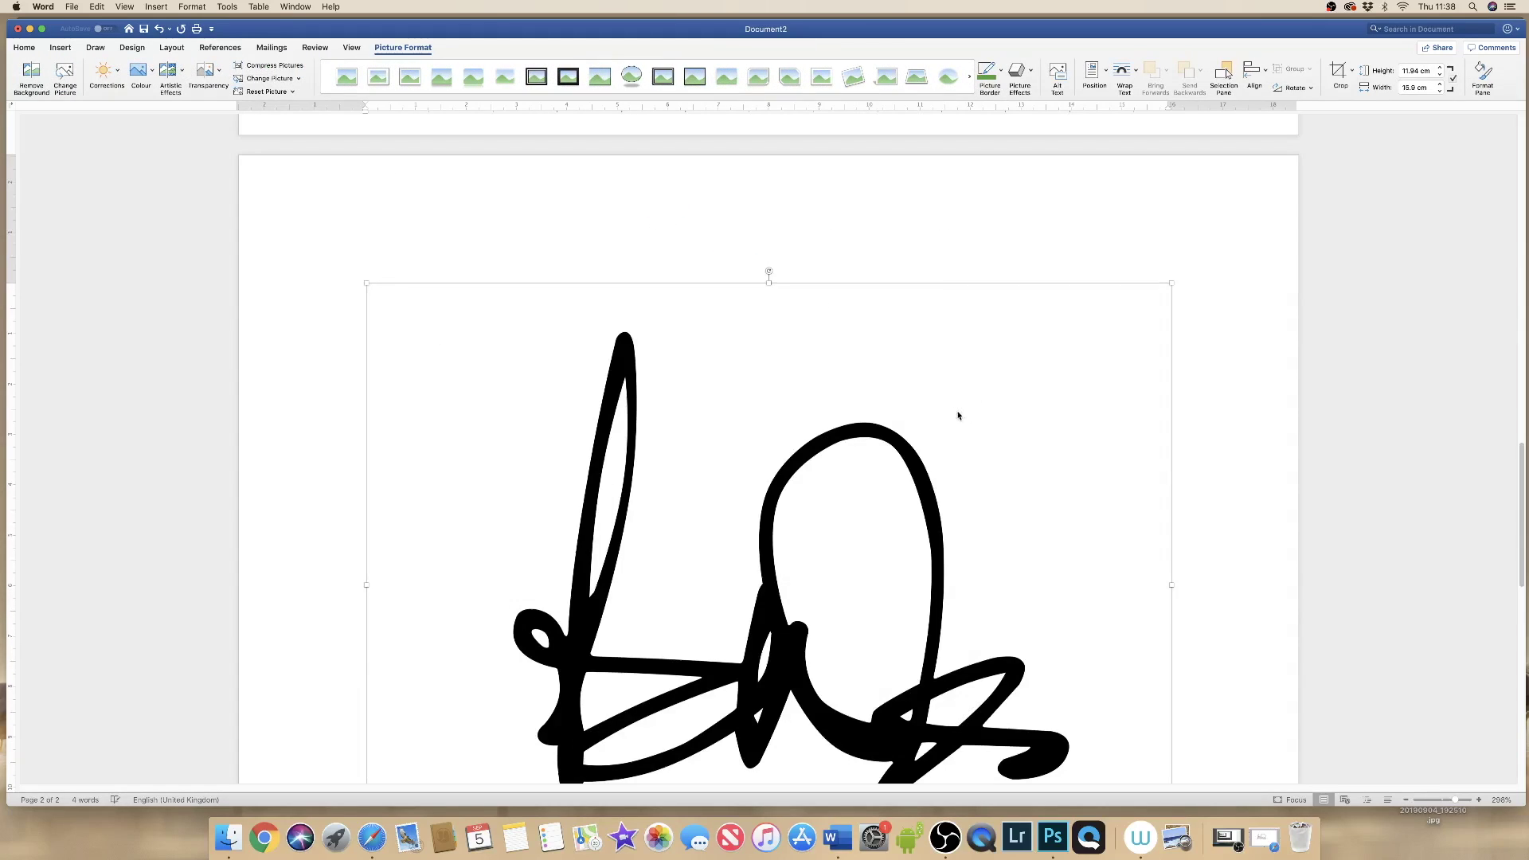
Shrink the newly inserted signature proportionally until it fits beside the first signature, and deselect it.
drag(1170, 283, 290, 569)
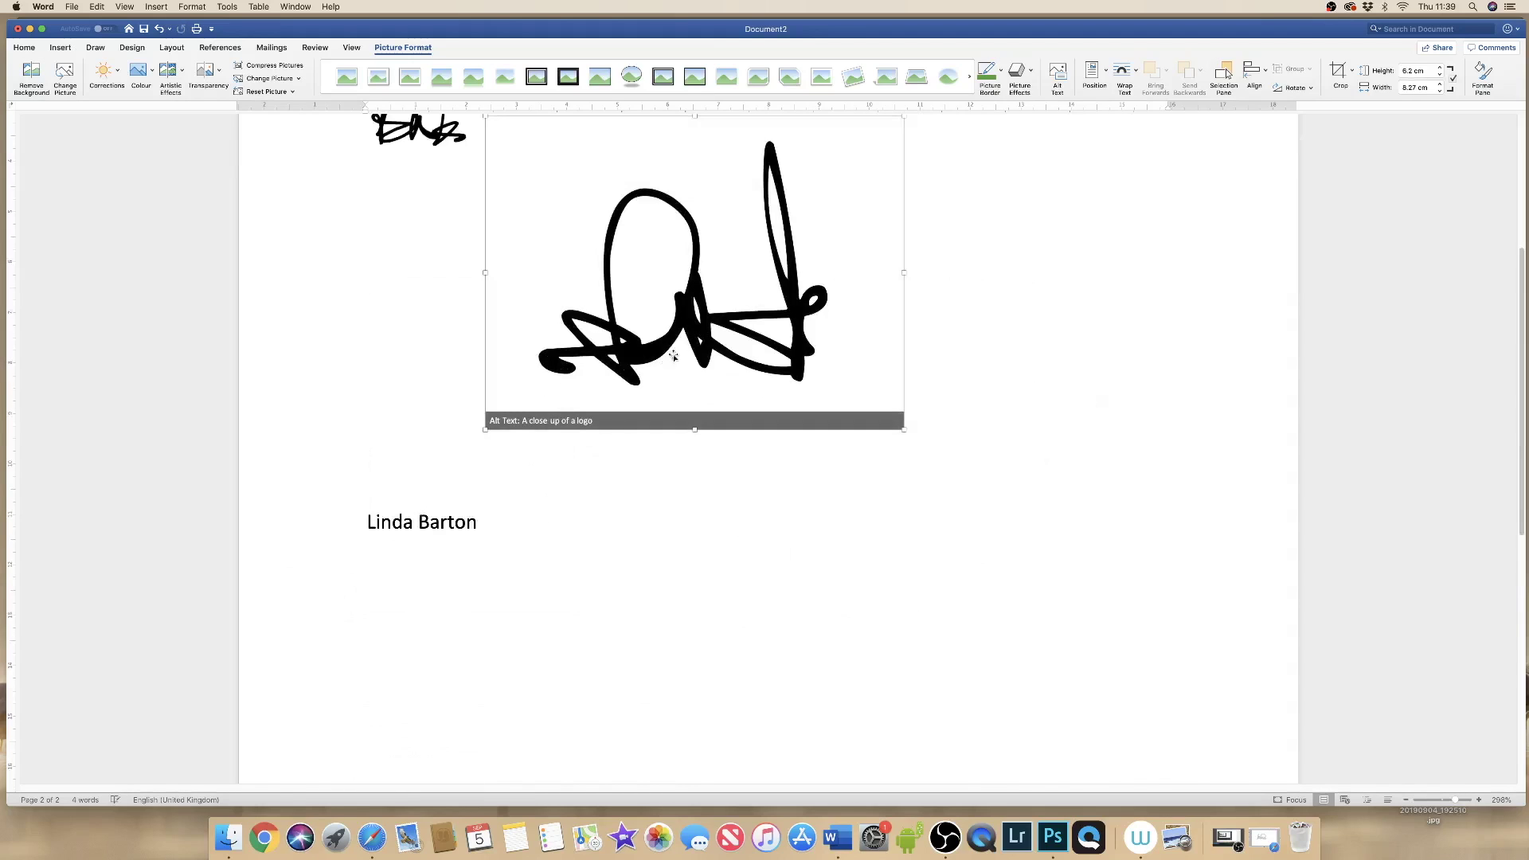
key(super+z)
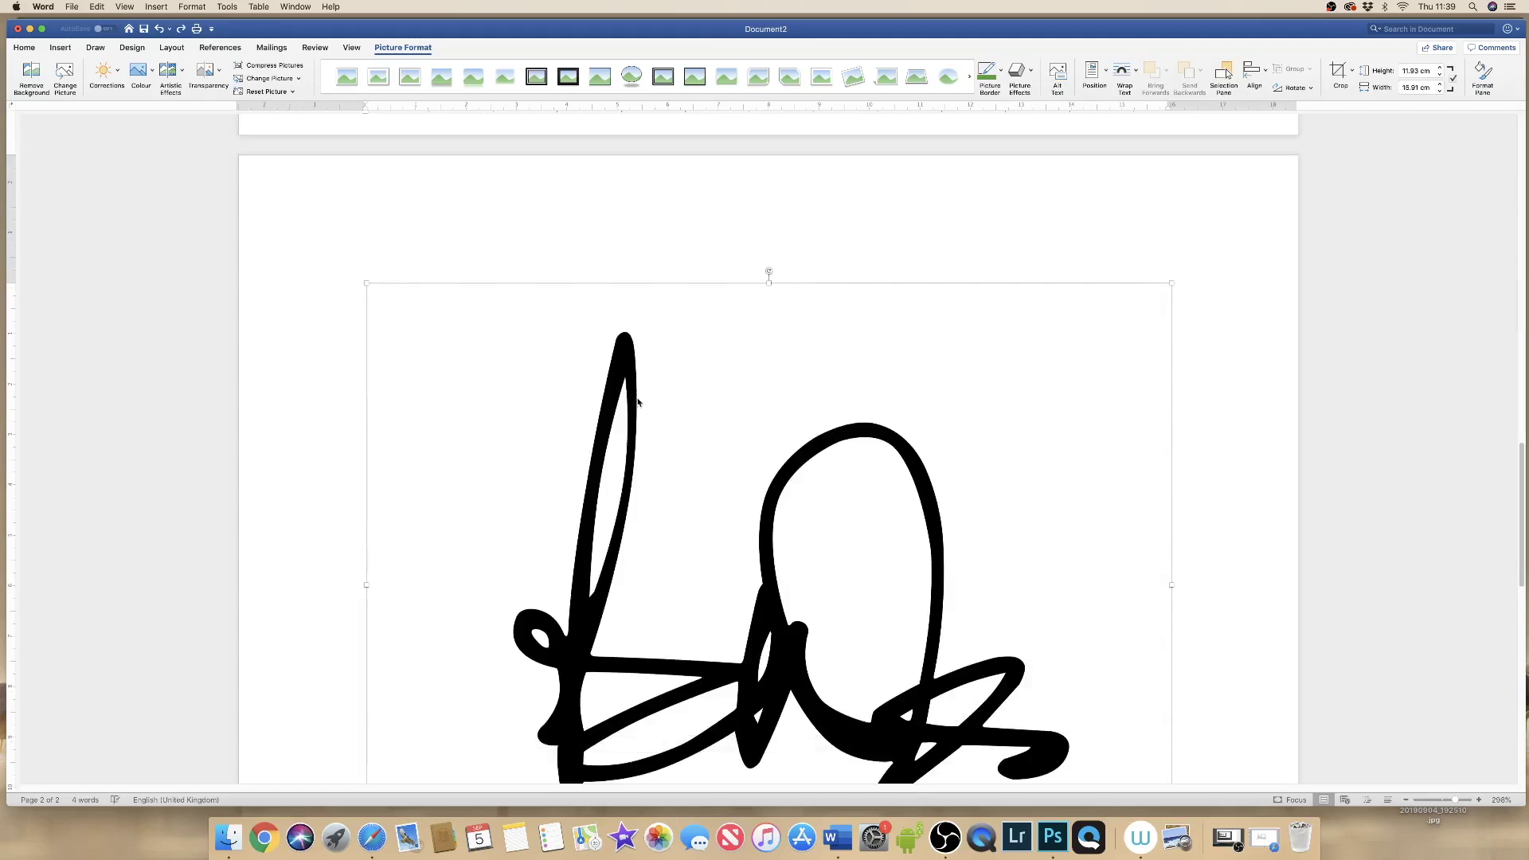
drag(1171, 285, 671, 430)
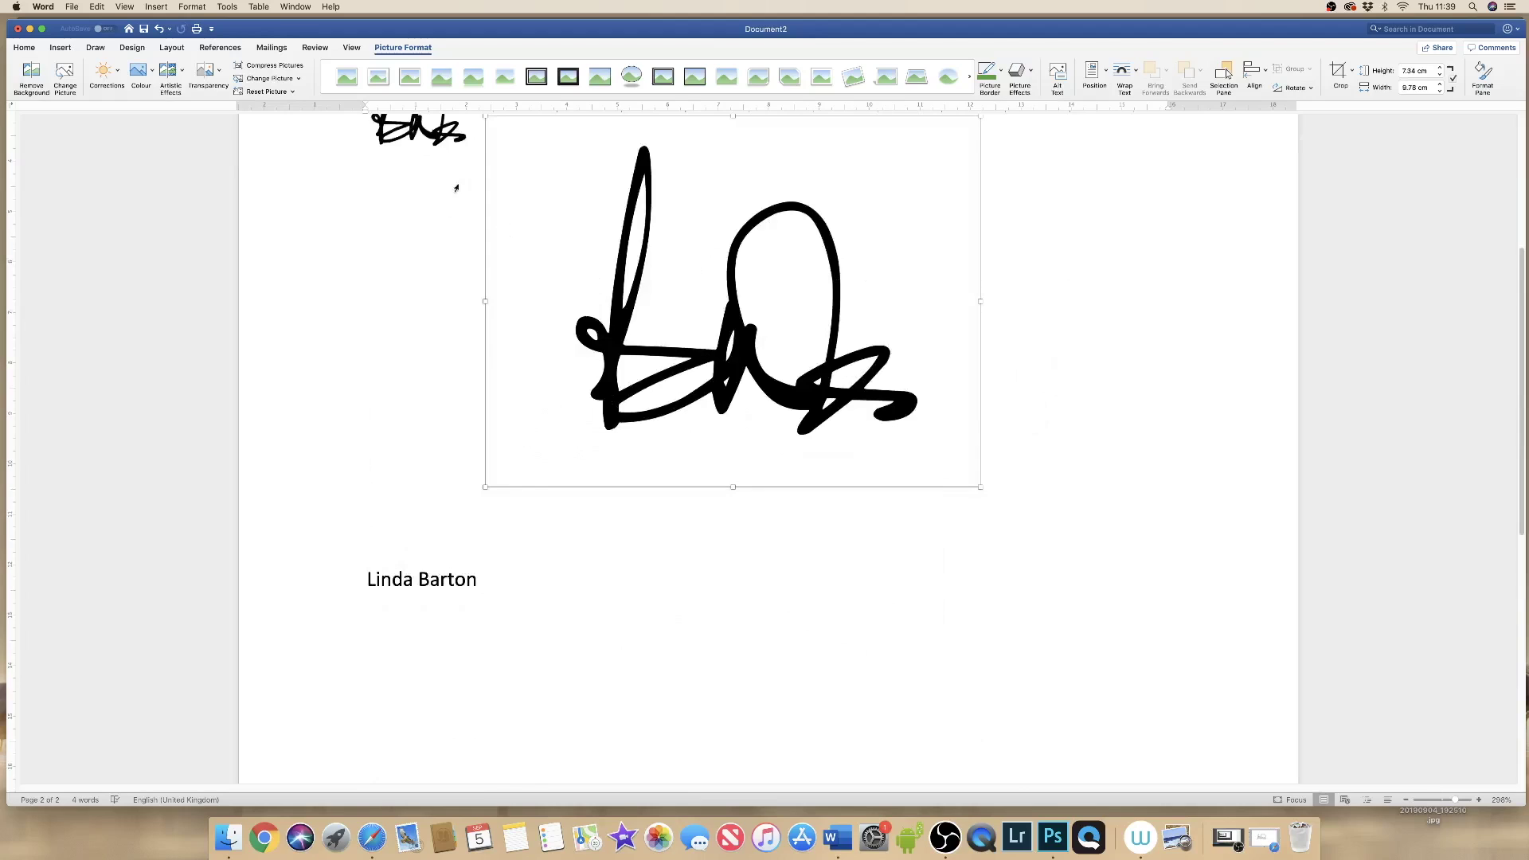
drag(1457, 799, 1467, 800)
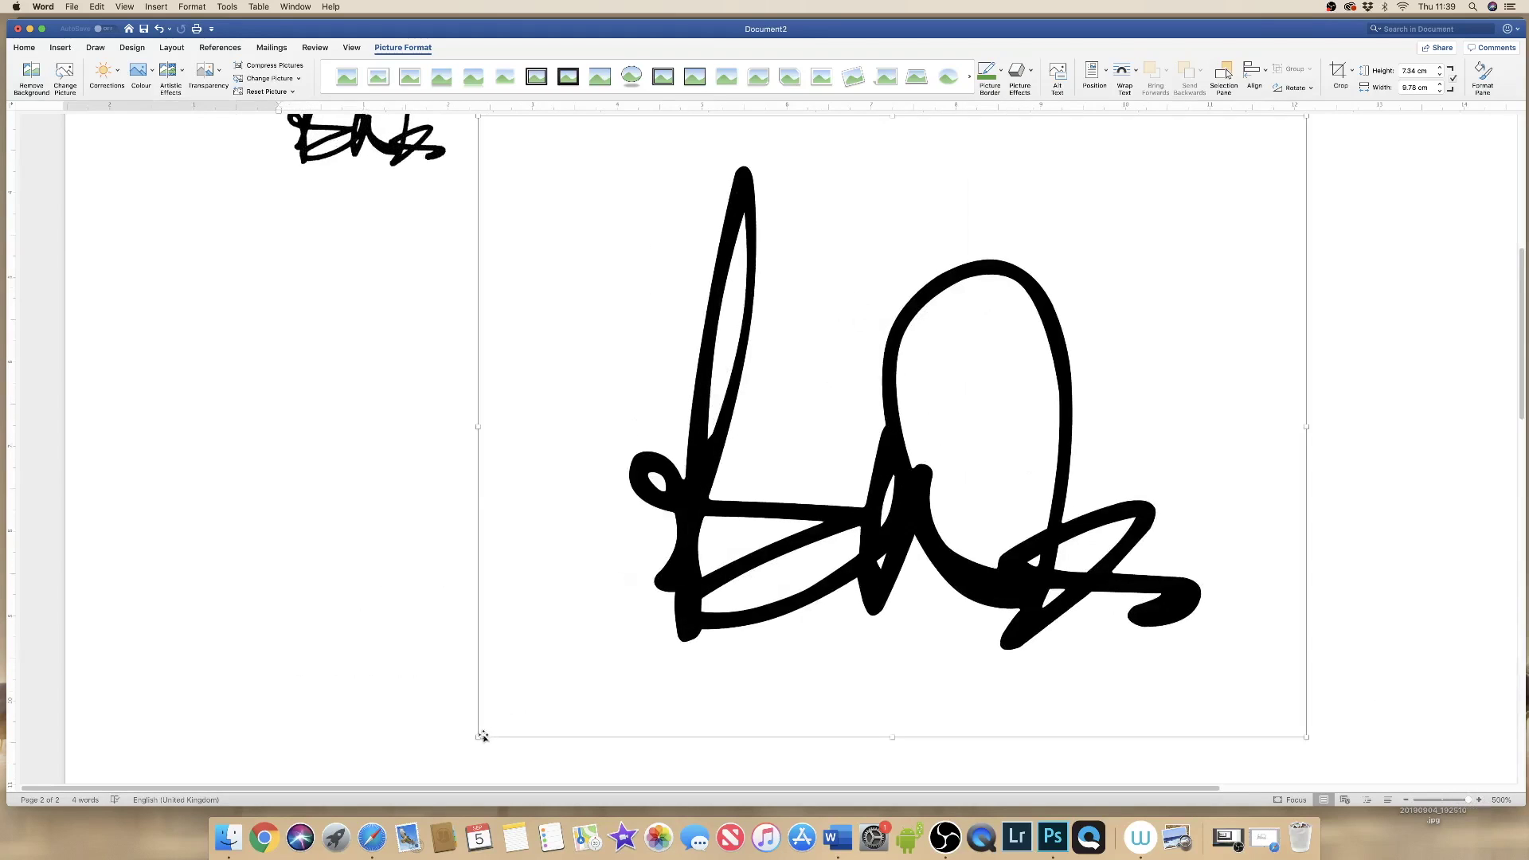
mouse_move(478, 736)
mouse_down()
mouse_move(689, 581)
mouse_move(876, 390)
mouse_move(990, 188)
mouse_move(840, 280)
mouse_up()
click(852, 352)
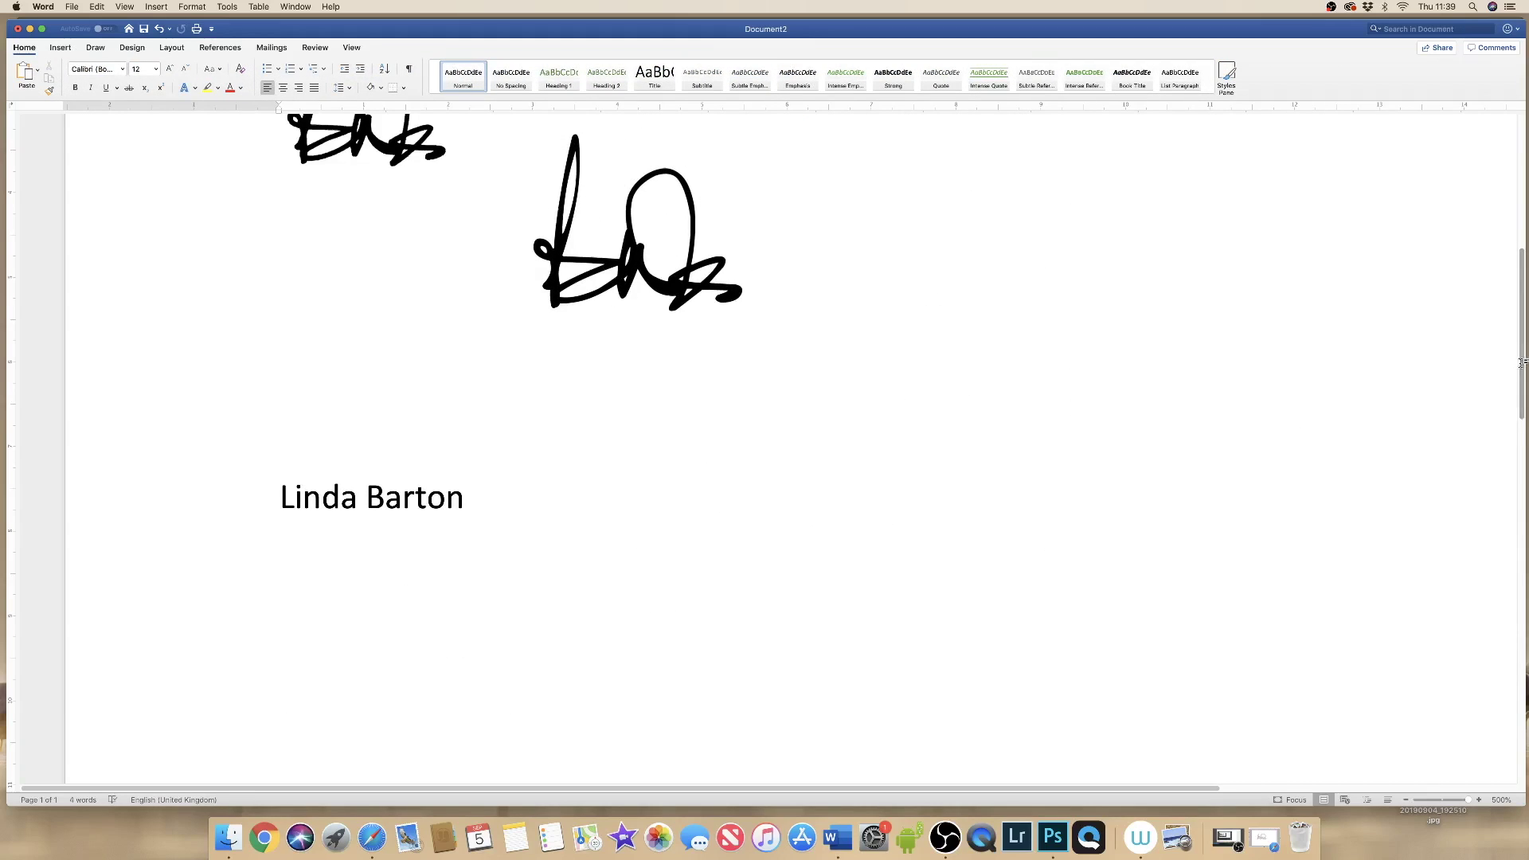
Enlarge the second signature proportionally beside the first one.
scroll(1328, 321, up, 10)
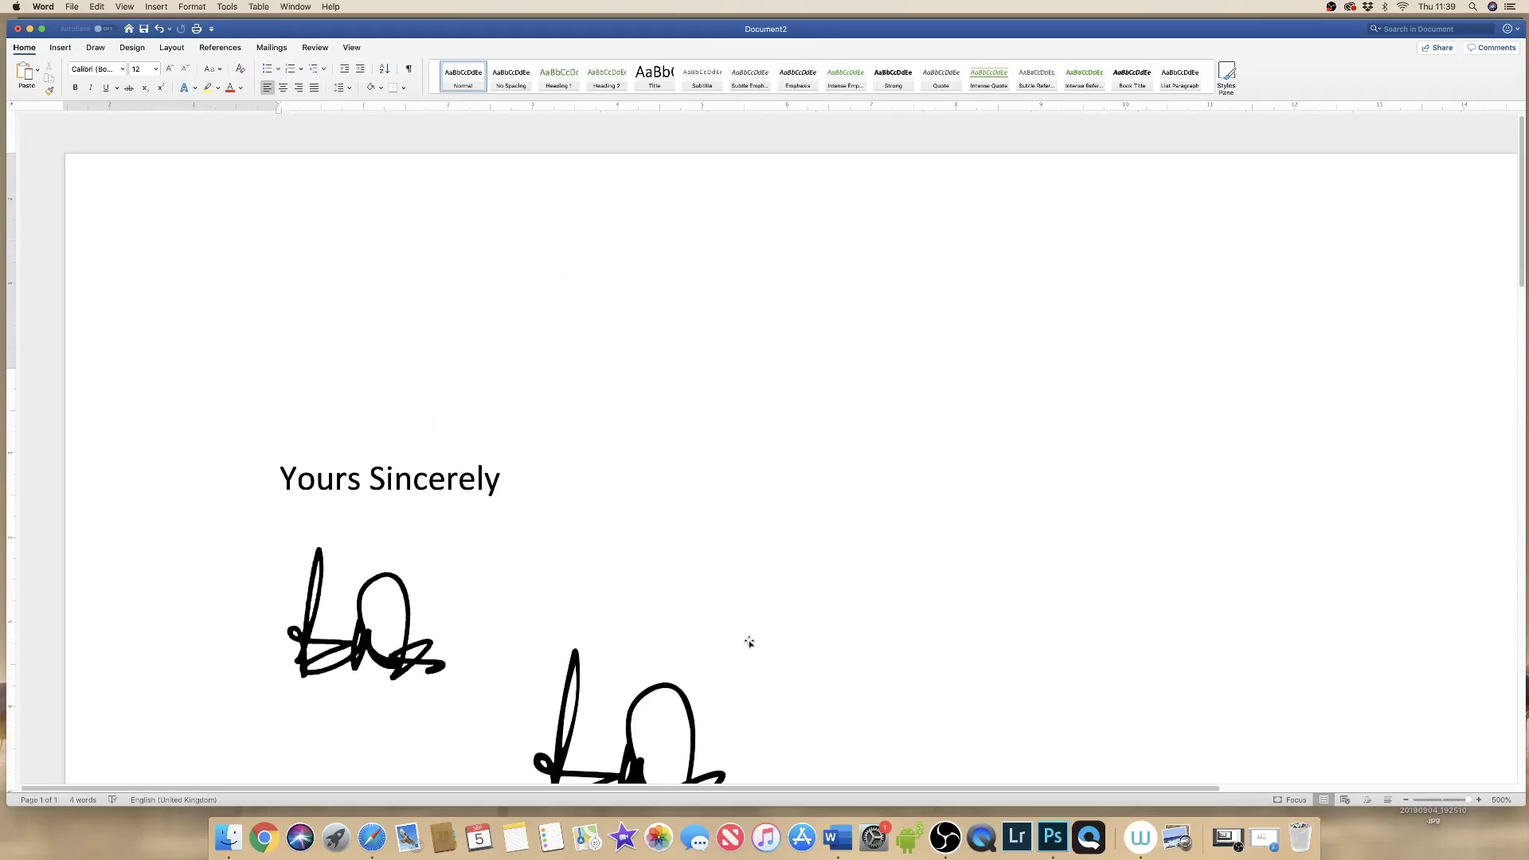
scroll(1171, 363, down, 5)
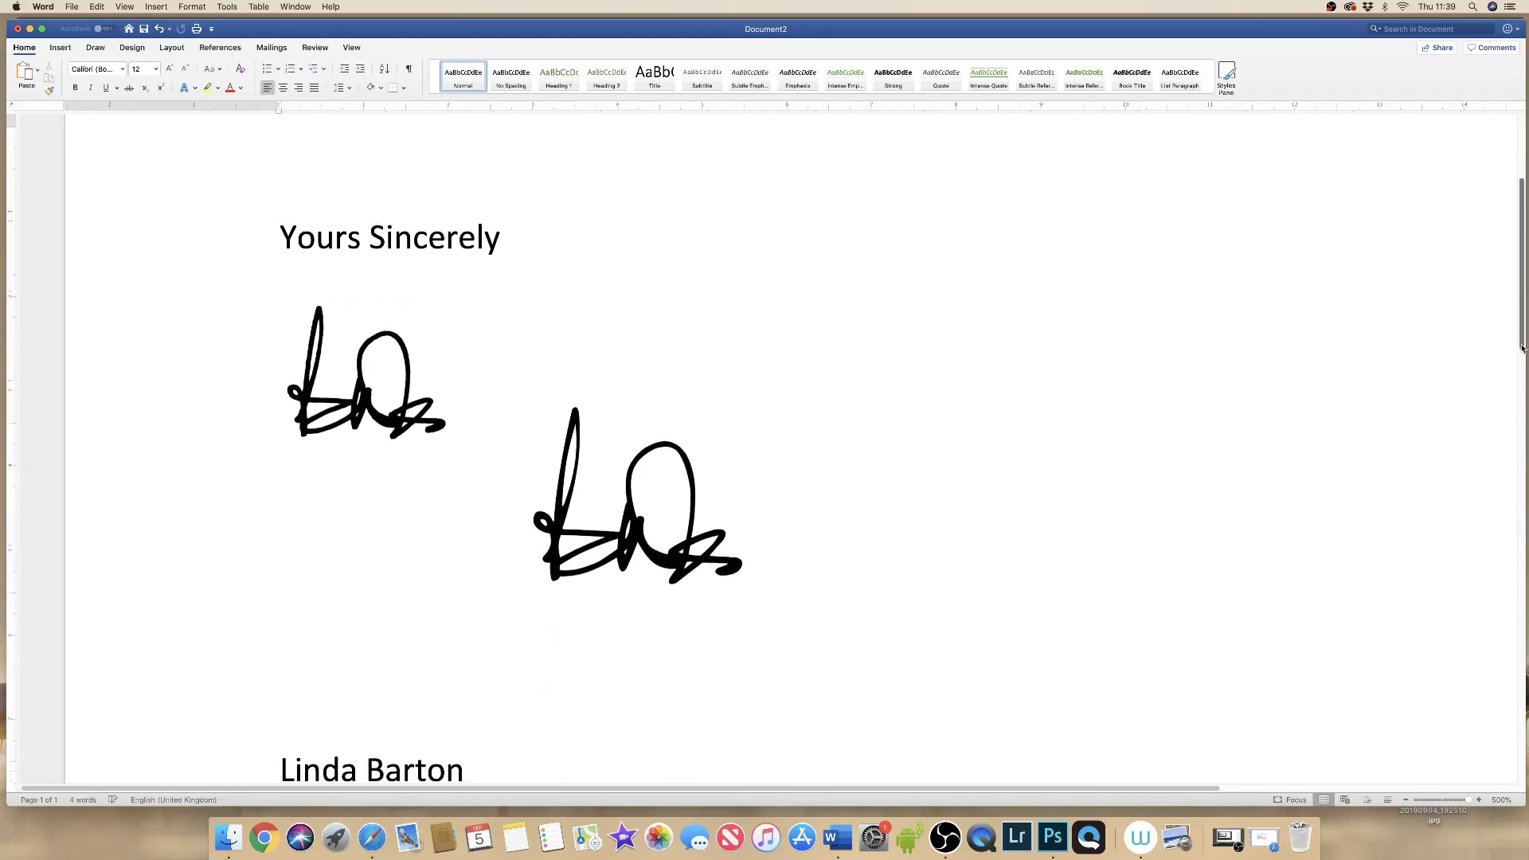
click(685, 468)
drag(749, 387, 923, 279)
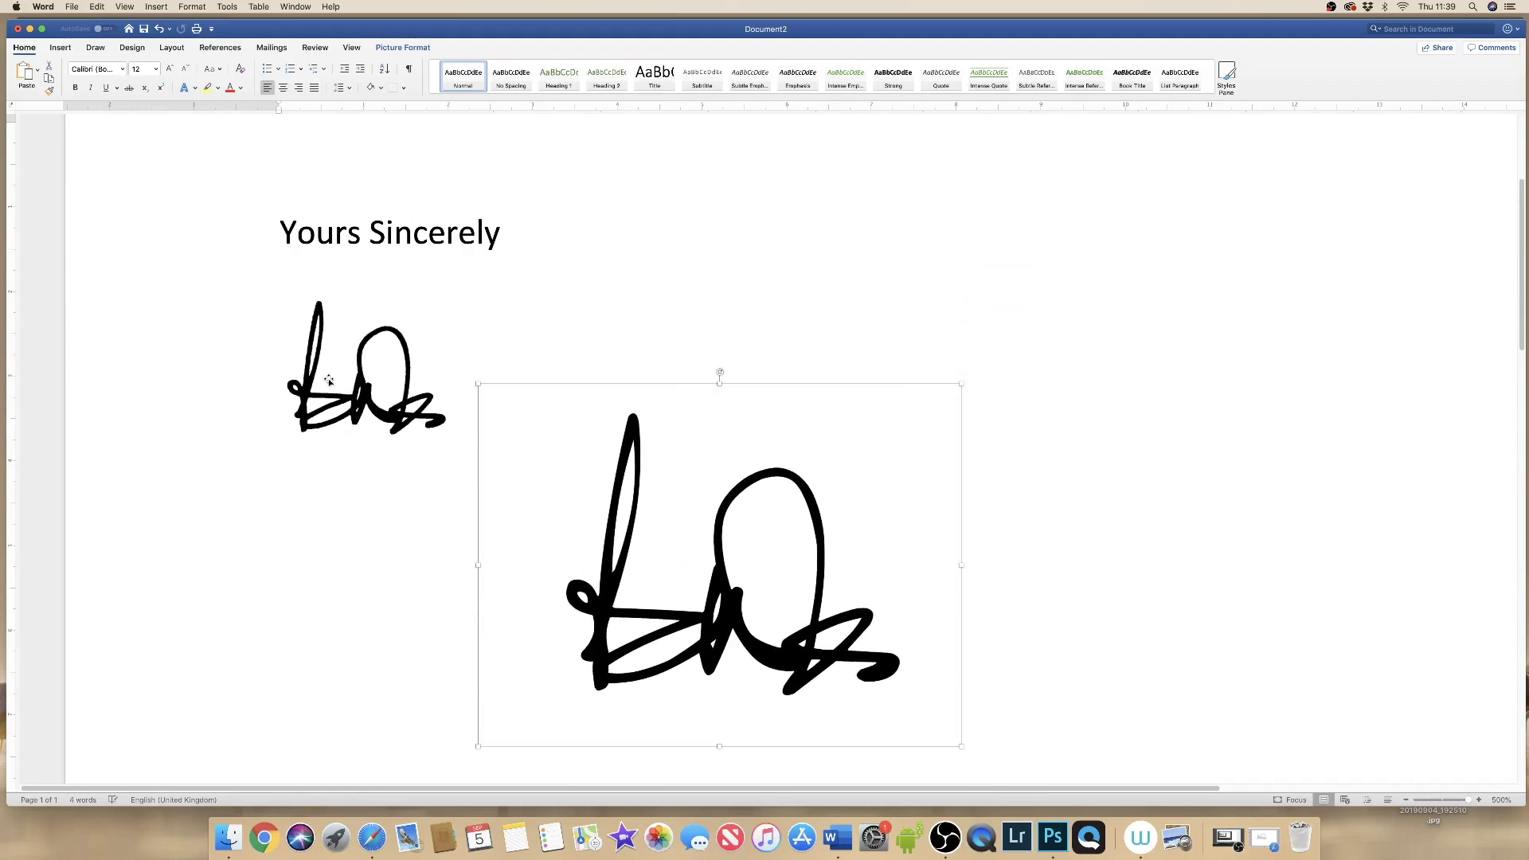
Enlarge the first signature below "Yours Sincerely" for comparison with the second, adjust the sizes of both, and deselect them.
click(347, 390)
mouse_move(475, 459)
mouse_down()
mouse_move(672, 607)
mouse_move(946, 750)
mouse_move(884, 721)
mouse_up()
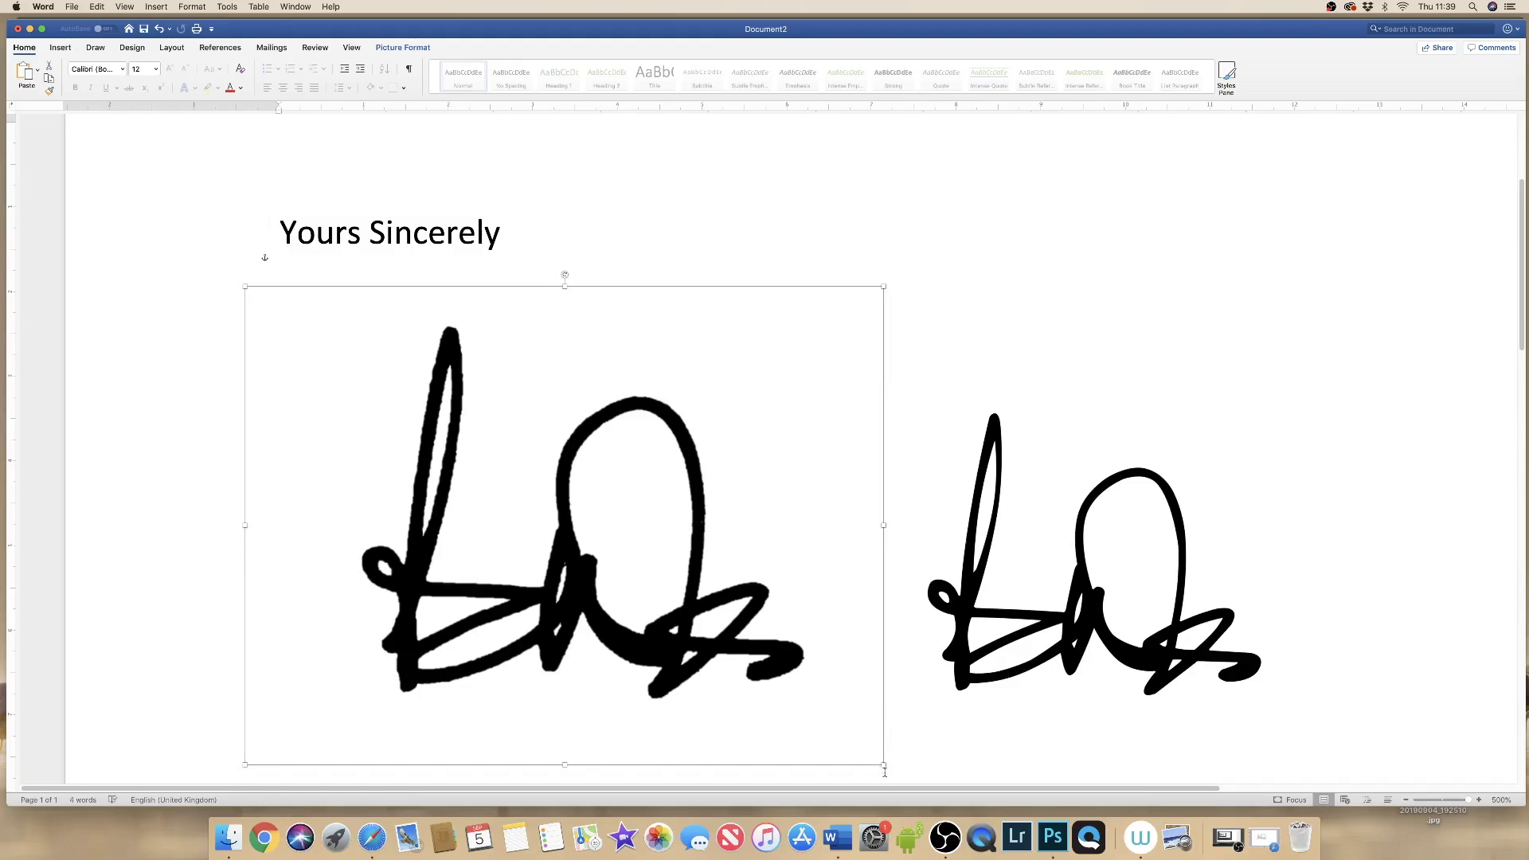
mouse_move(883, 763)
mouse_down()
mouse_move(733, 624)
mouse_move(932, 736)
mouse_move(894, 709)
mouse_move(909, 732)
mouse_up()
click(1049, 633)
mouse_move(1078, 556)
mouse_down()
mouse_move(1115, 467)
mouse_move(1121, 493)
mouse_up()
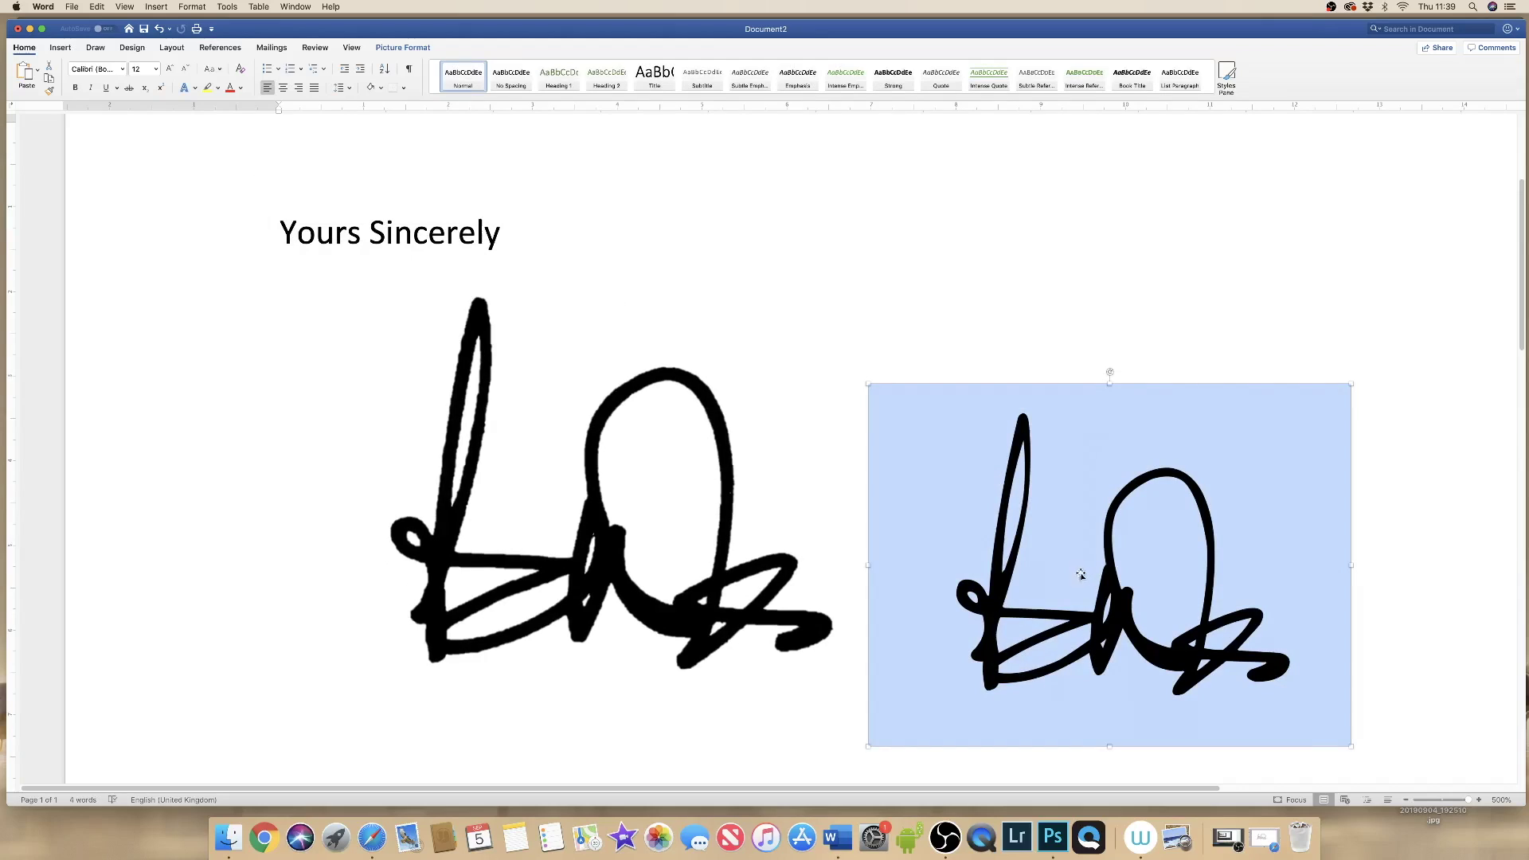
click(1378, 578)
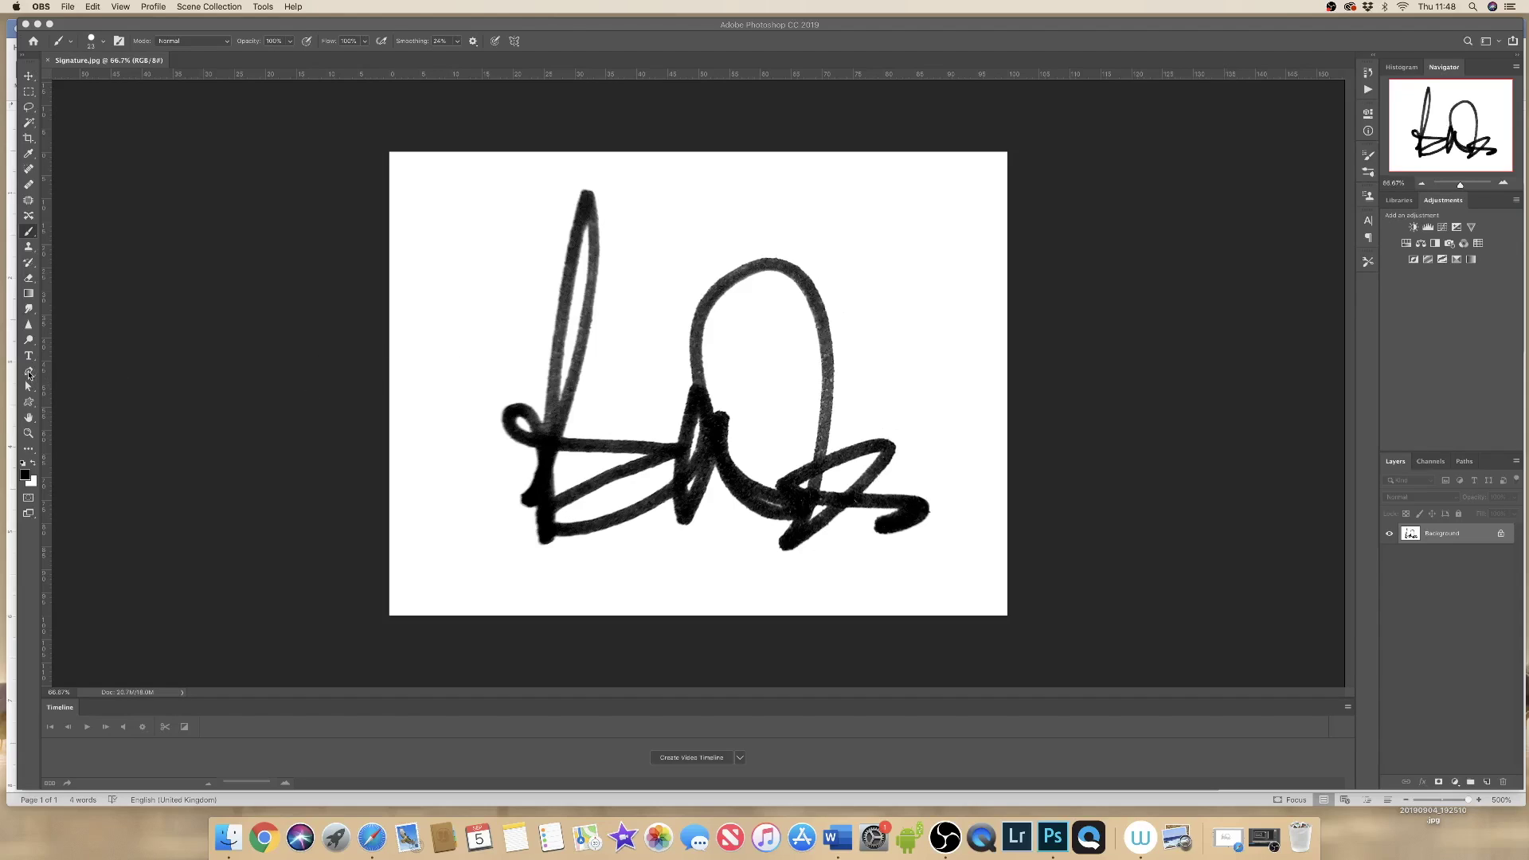
Switch to Signature.jpg in Photoshop and start a Pen outline curved around the outer lower edge of the small loop.
click(29, 373)
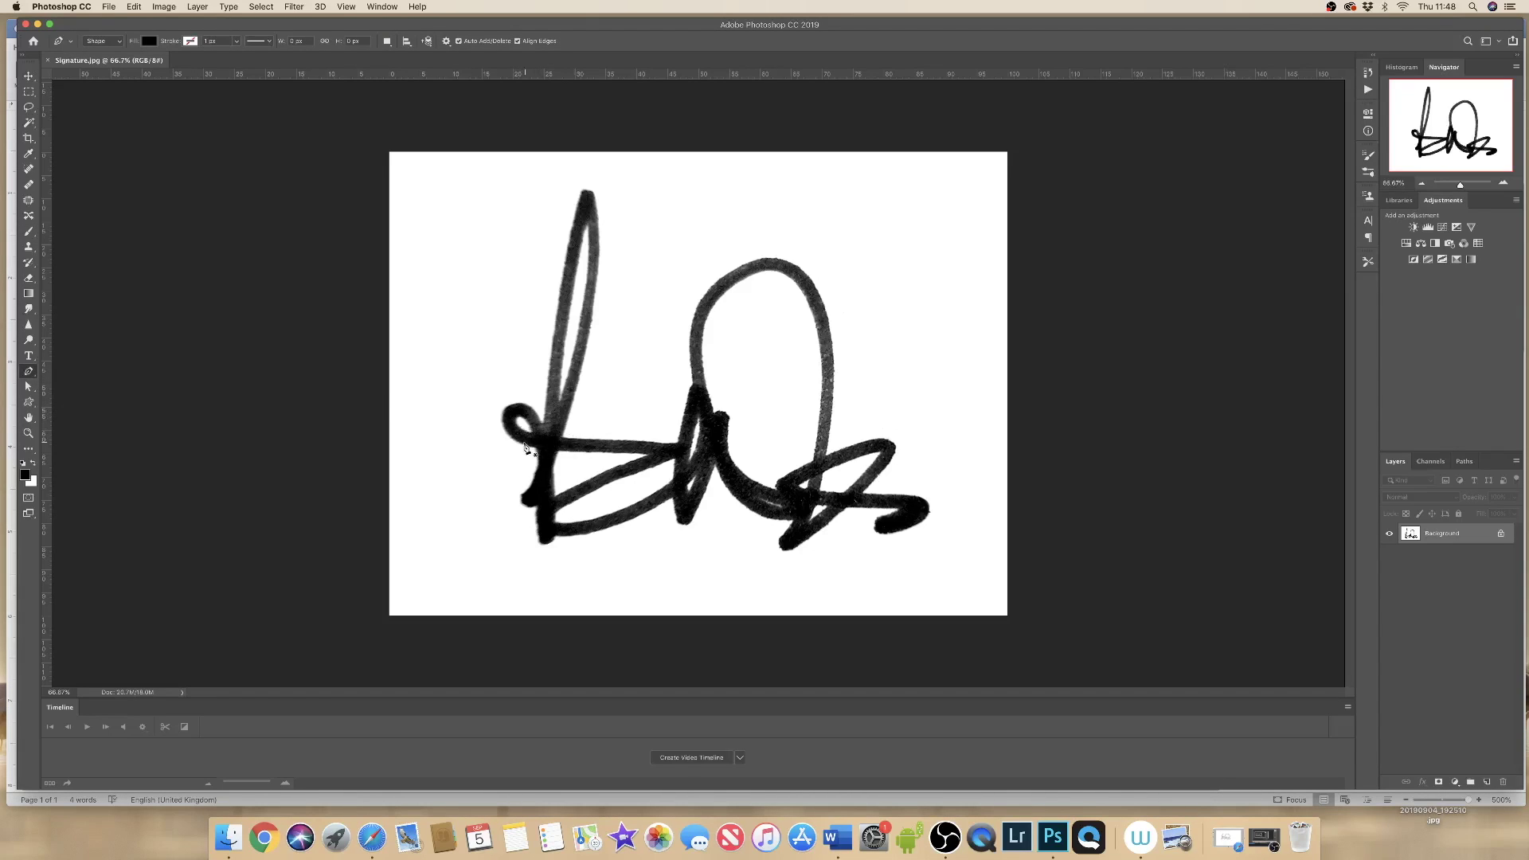
key(super+space)
drag(526, 434, 570, 427)
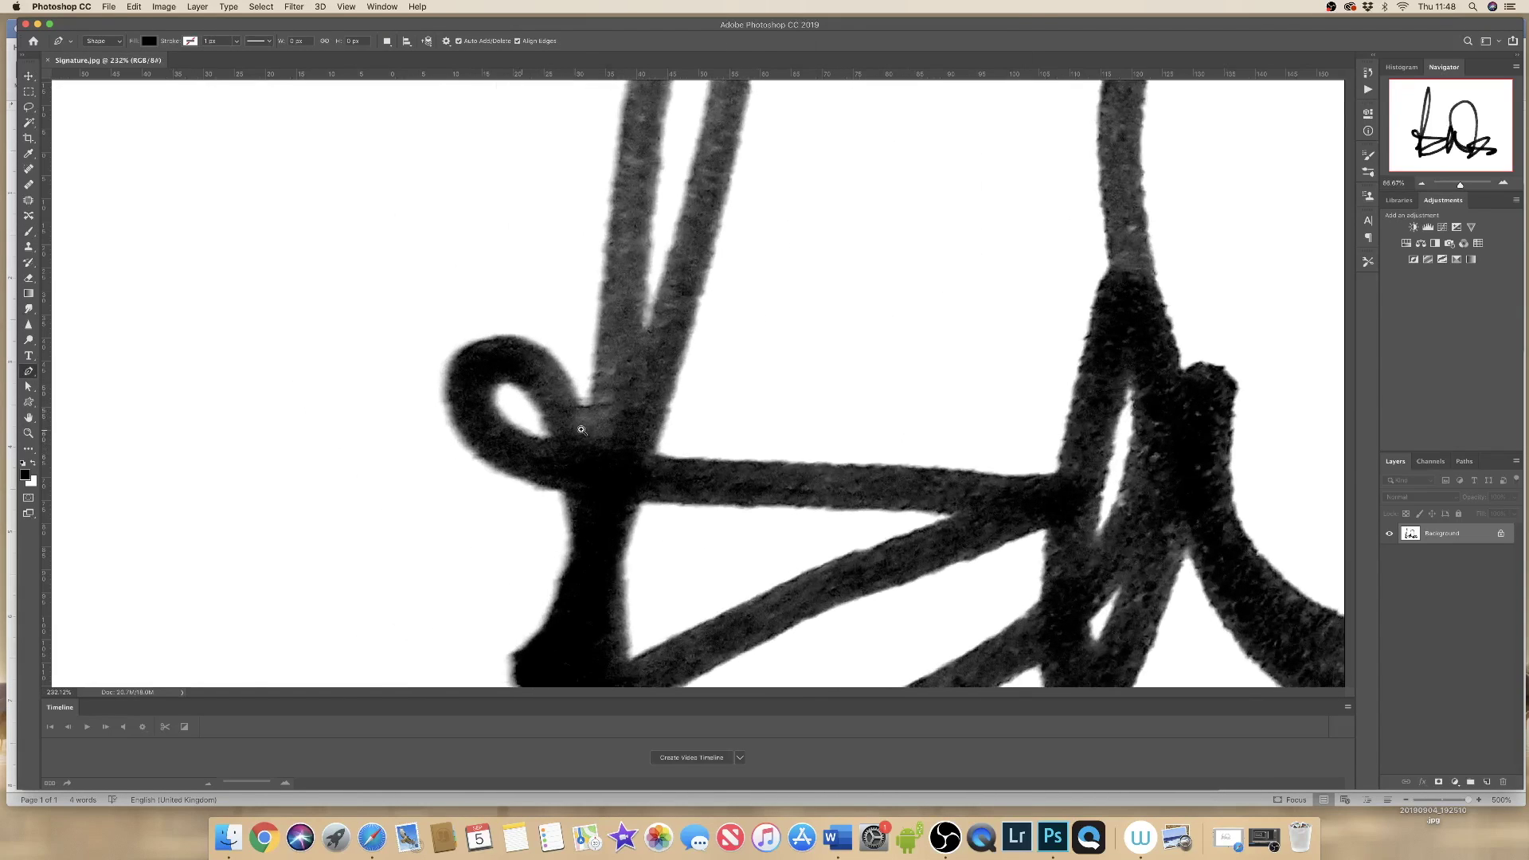
click(561, 487)
click(458, 357)
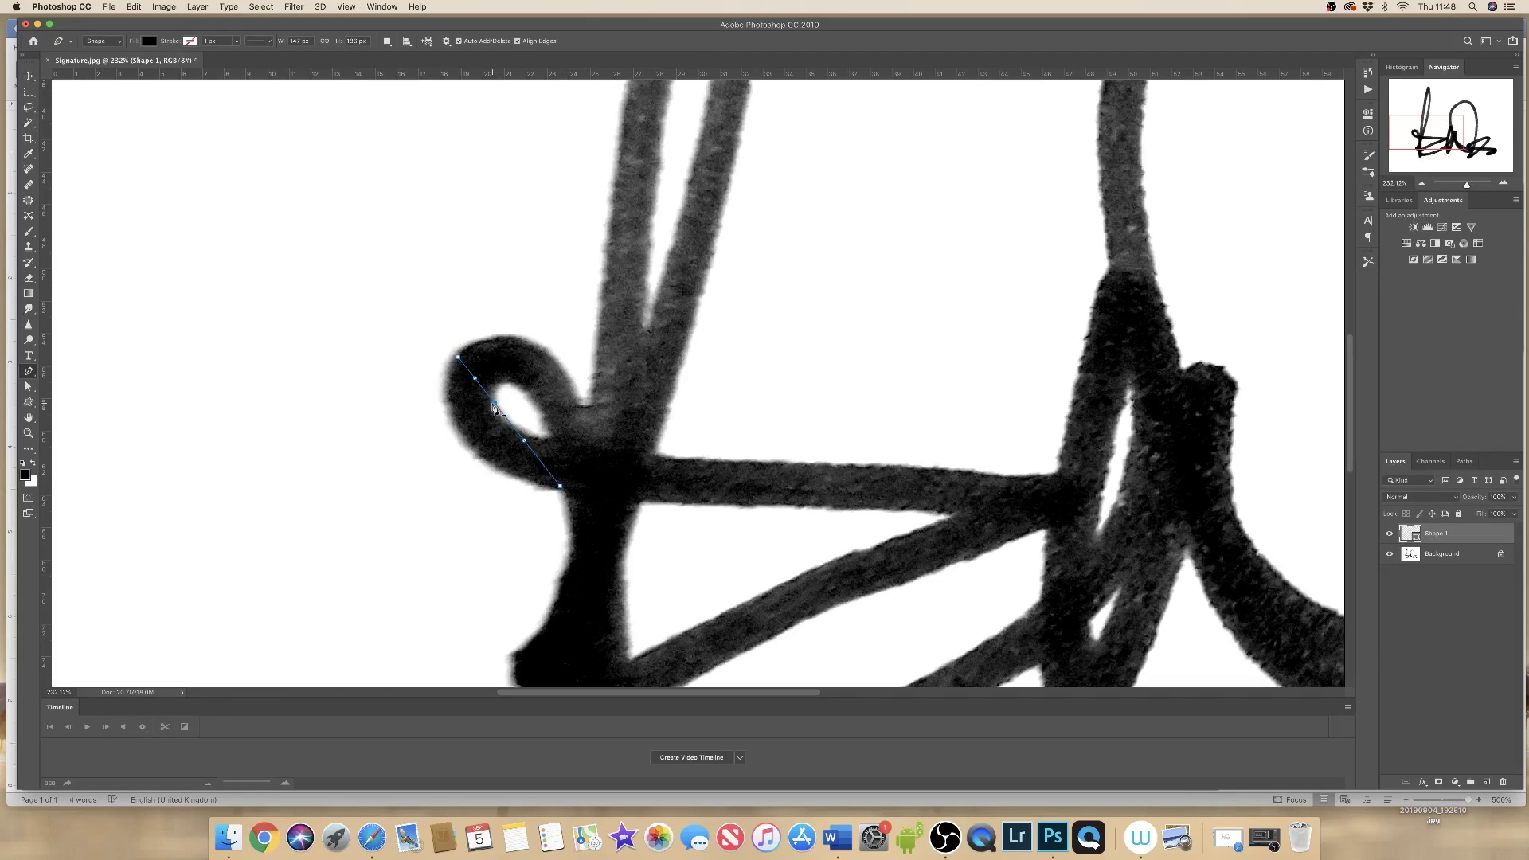
right_click(499, 409)
click(495, 410)
drag(496, 407, 474, 430)
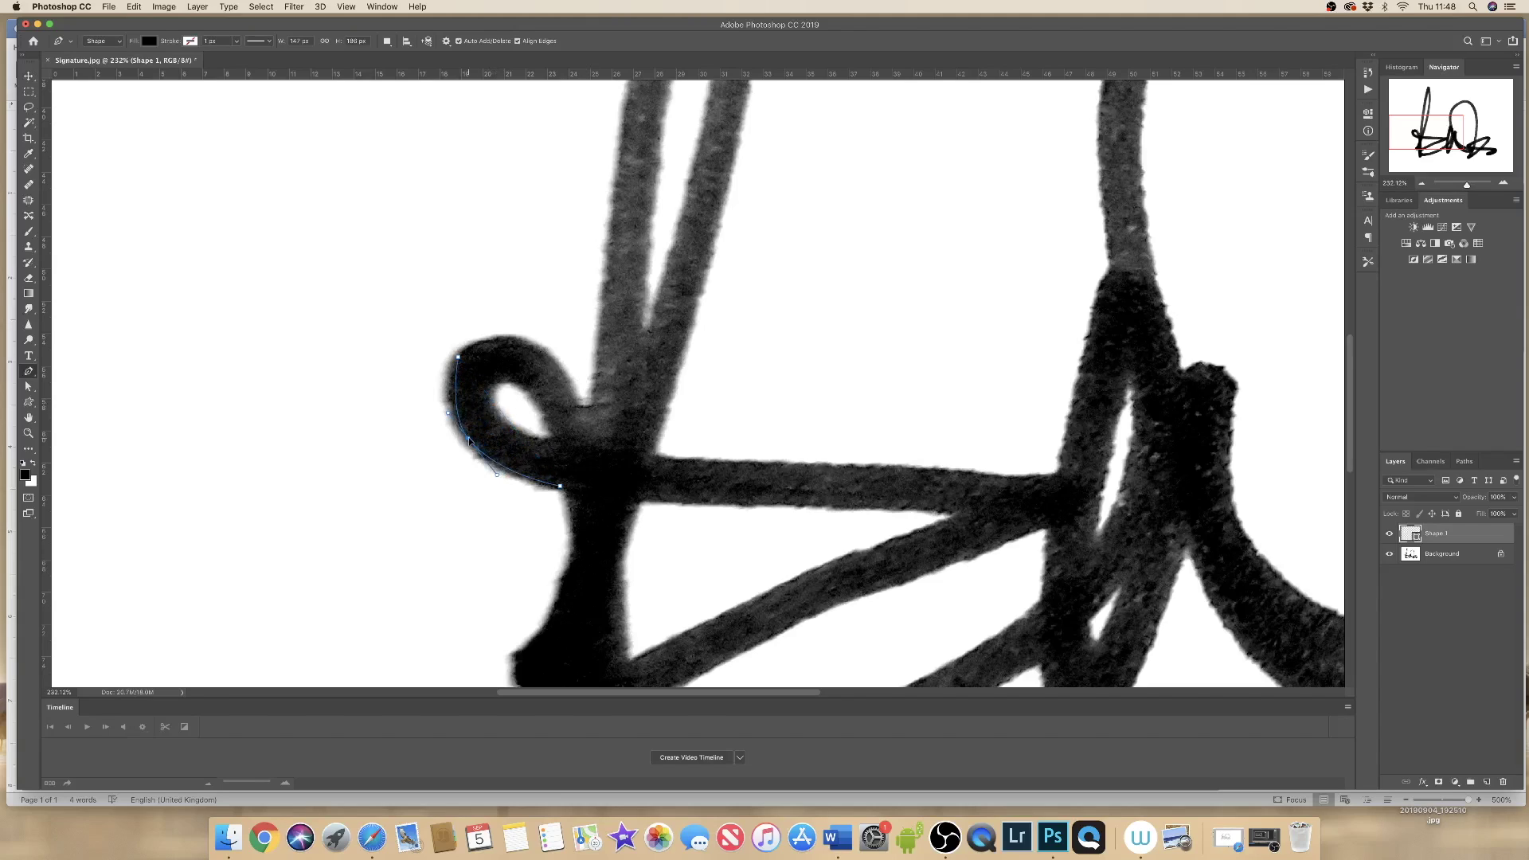
Extend the outline across the small loop's upper edge and set the shape's fill to none.
click(540, 353)
click(161, 42)
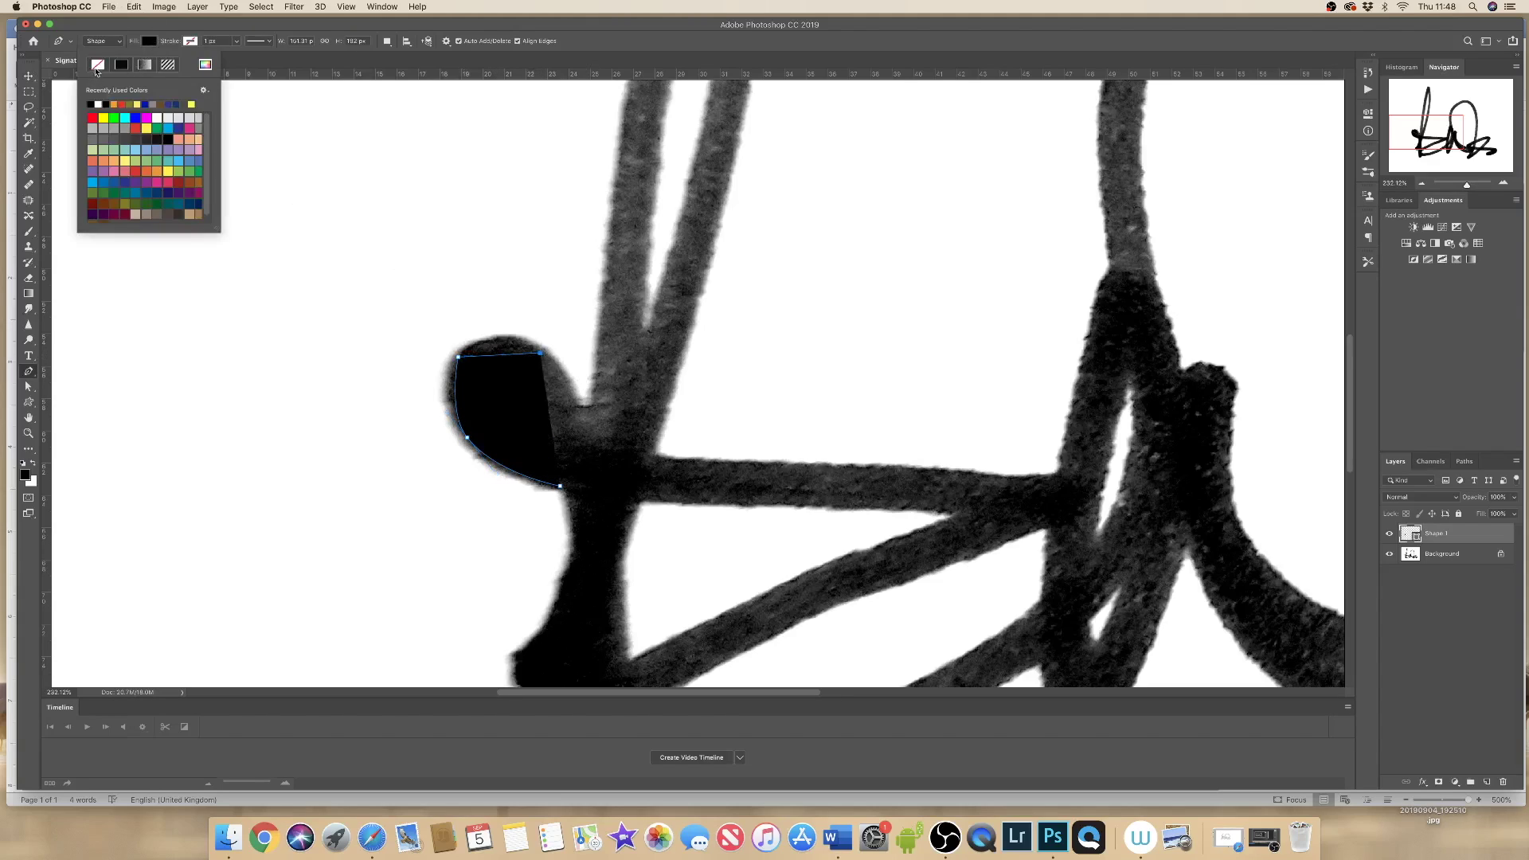
click(93, 67)
Curve the outline over the top of the small loop and down to the base of the tall stroke.
click(502, 358)
drag(500, 354, 413, 358)
click(457, 356)
click(578, 412)
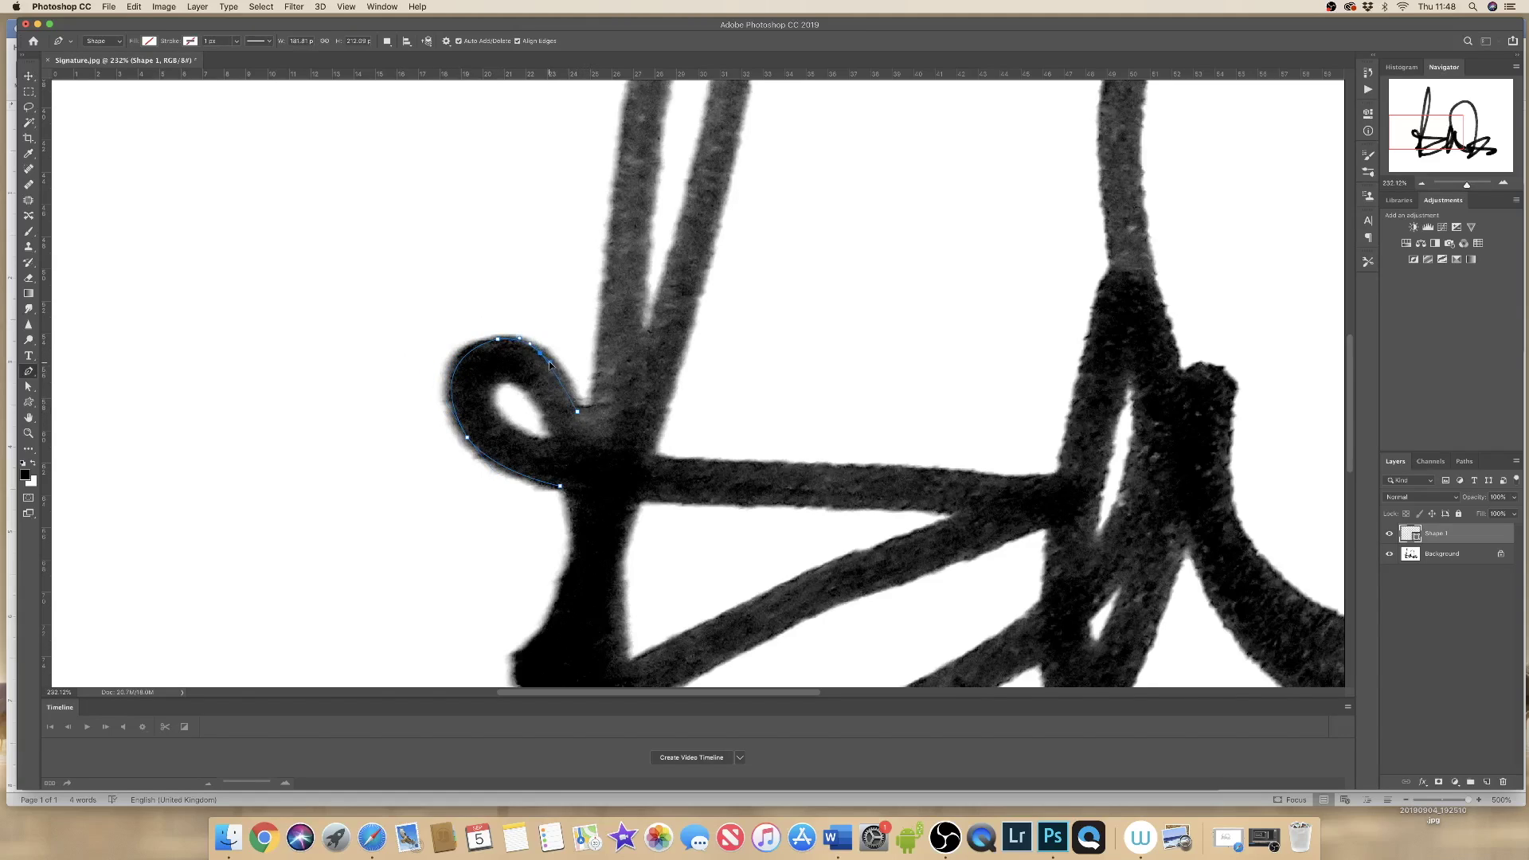
drag(596, 422, 600, 396)
key(Return)
key(super+0)
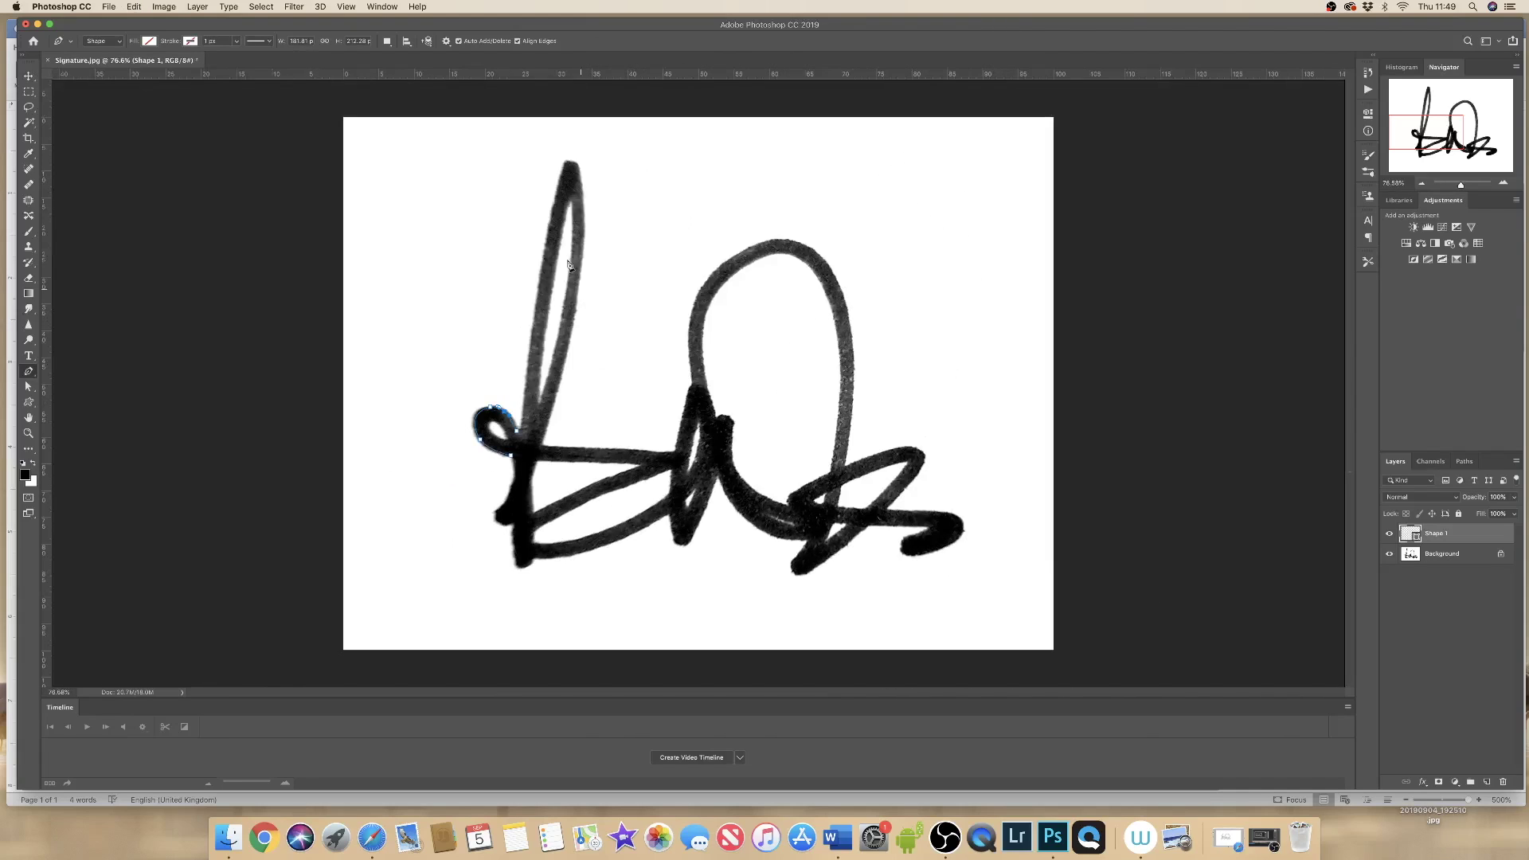
Trace the outer edge of the tall stroke from the small loop up and over its tip.
scroll(566, 168, up, 3)
click(515, 149)
drag(494, 268, 490, 247)
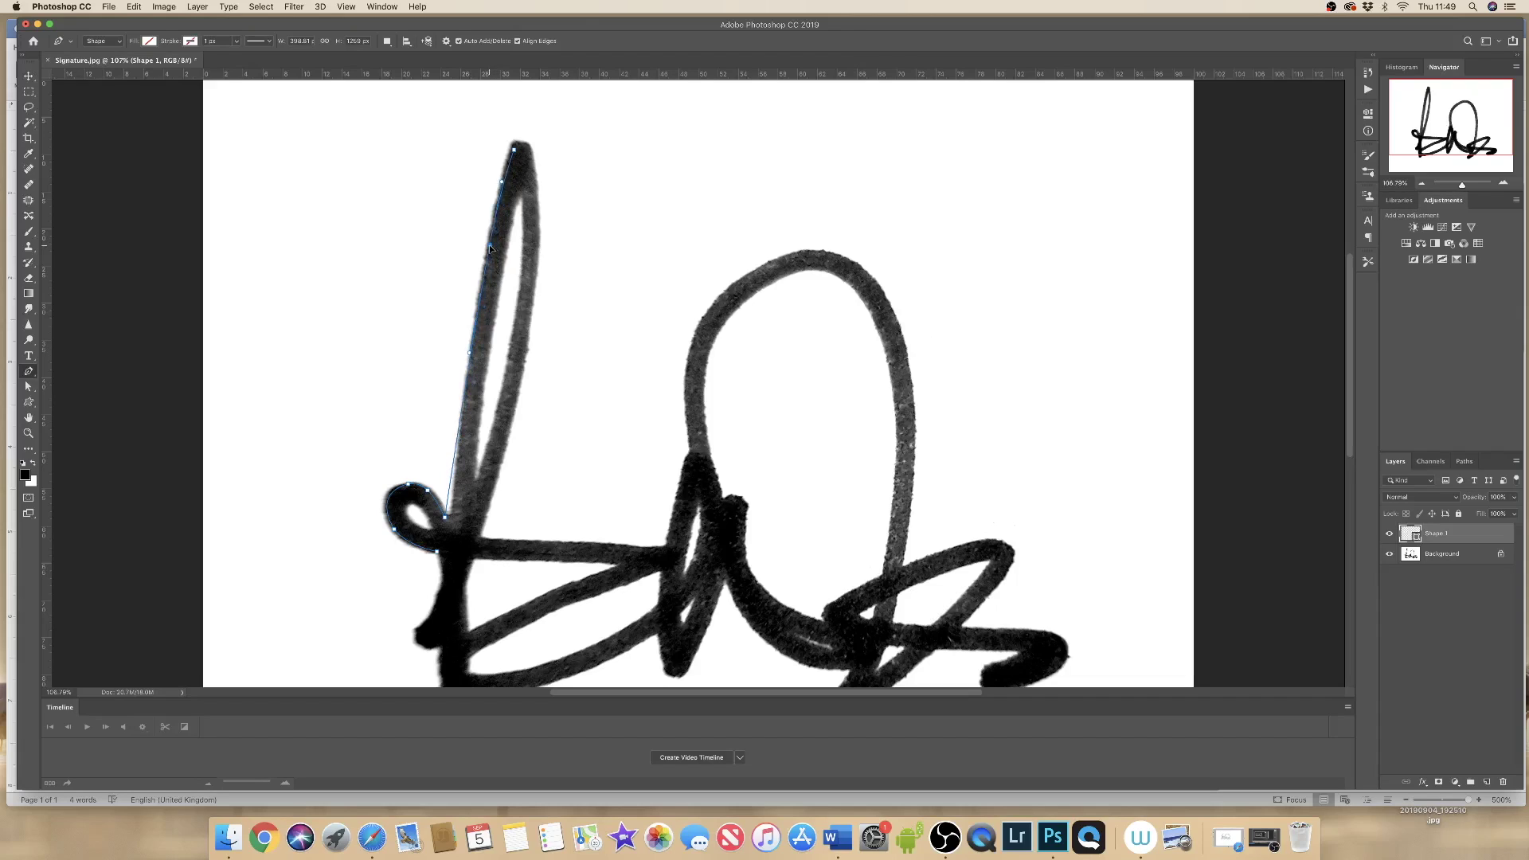
drag(447, 502, 454, 514)
click(461, 437)
click(531, 153)
Continue the outline down the tall stroke's far edge and along the horizontal stroke to the middle peak.
click(476, 538)
drag(512, 302, 530, 316)
click(545, 218)
drag(669, 552, 566, 548)
drag(690, 454, 677, 500)
Trace the outer edge of the large arch from the middle peak down to the zigzag stroke.
click(763, 269)
drag(728, 363, 696, 334)
click(897, 323)
drag(828, 296, 840, 258)
click(901, 569)
click(914, 442)
drag(914, 442, 912, 428)
Continue the outline around the zigzag's upper corner and along the final tail stroke to its outer end.
click(972, 545)
drag(1000, 540, 1011, 550)
click(958, 629)
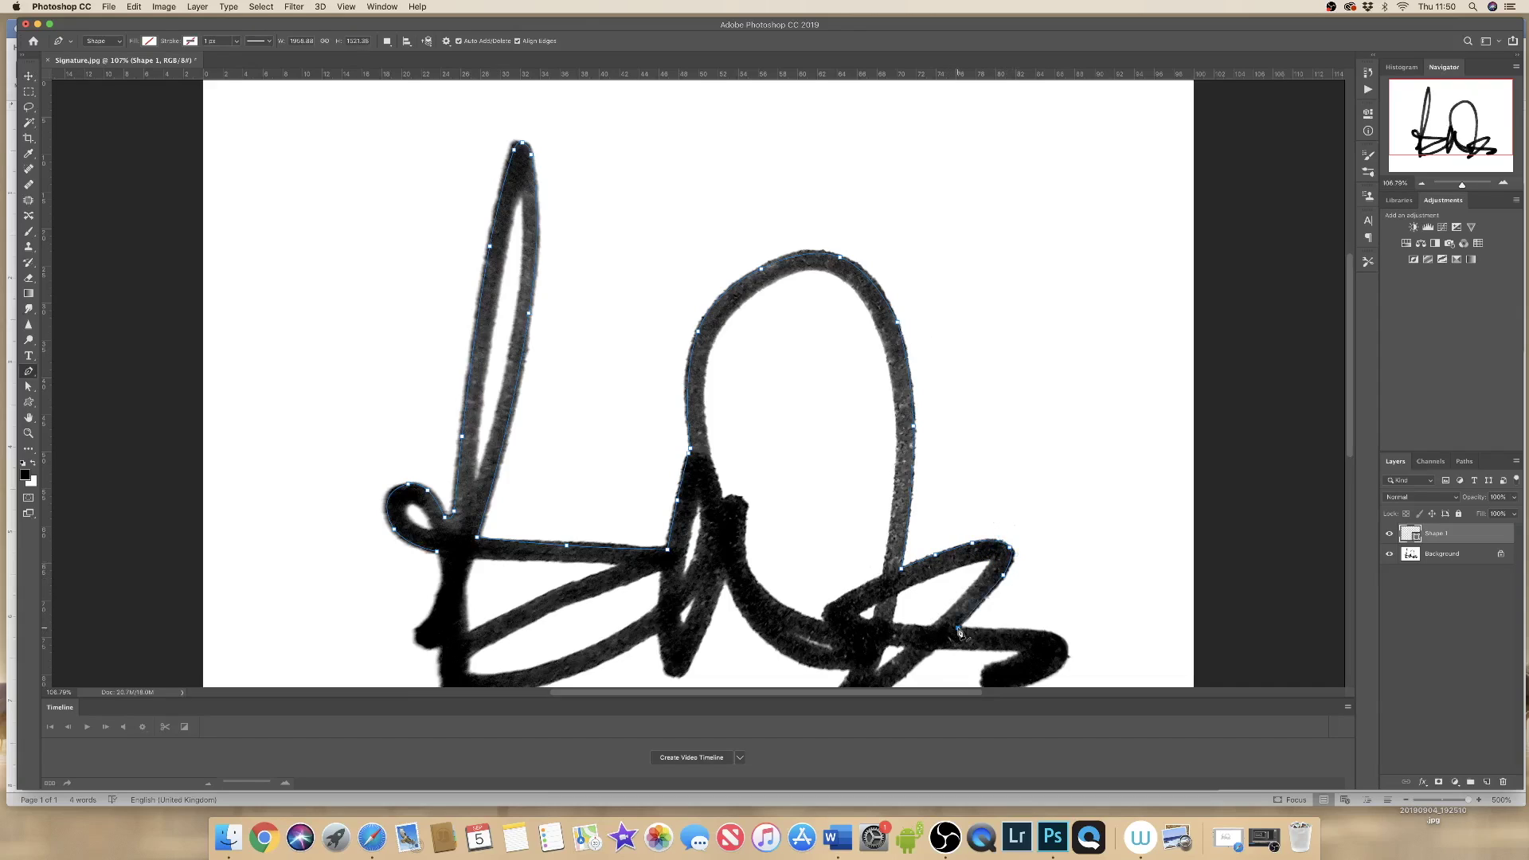
click(1042, 634)
scroll(1027, 541, down, 3)
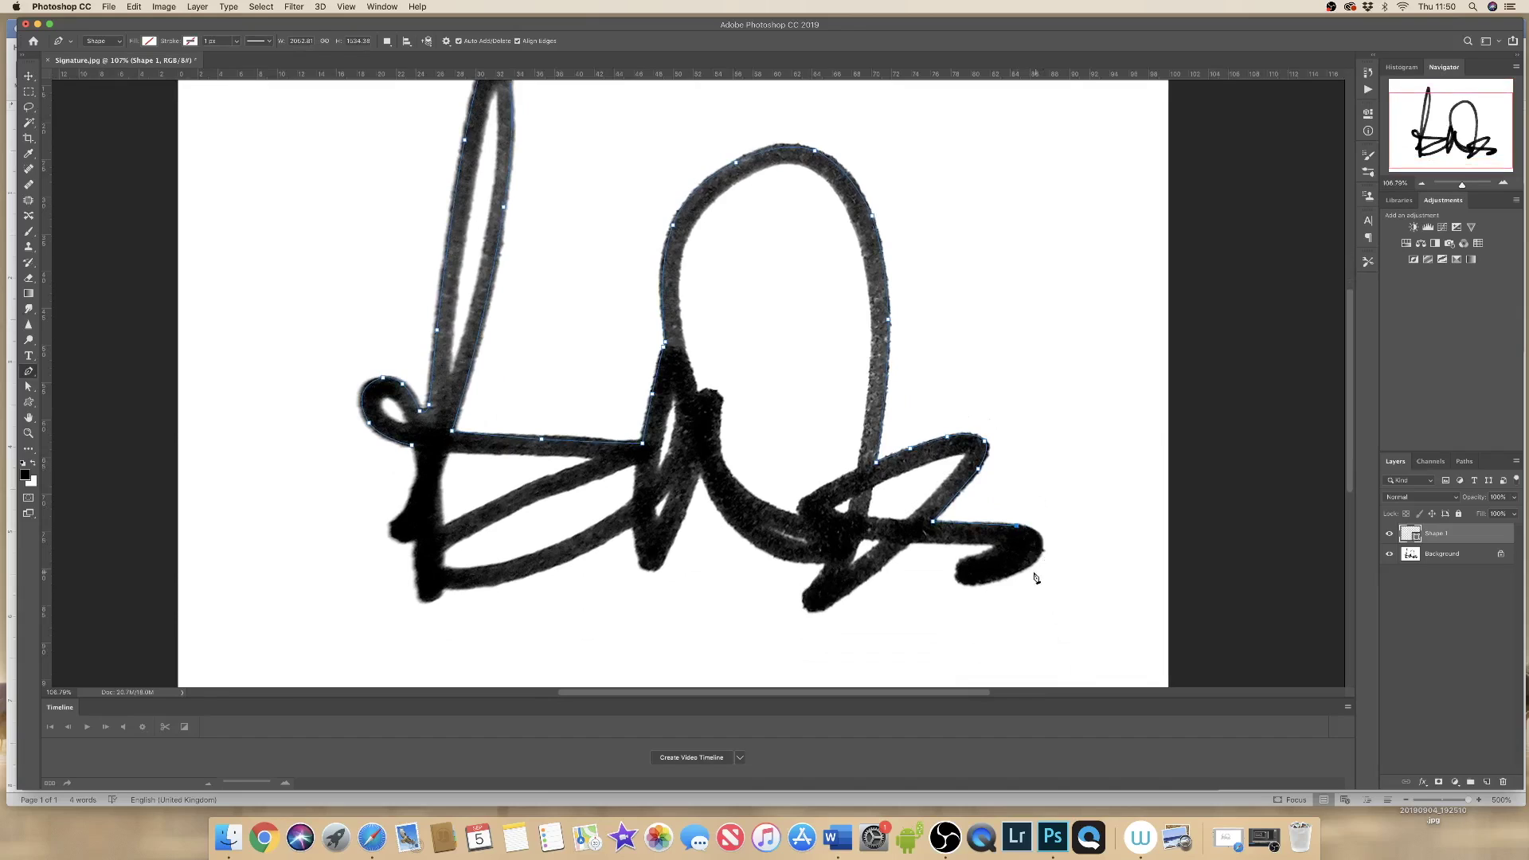
drag(1032, 558, 1043, 545)
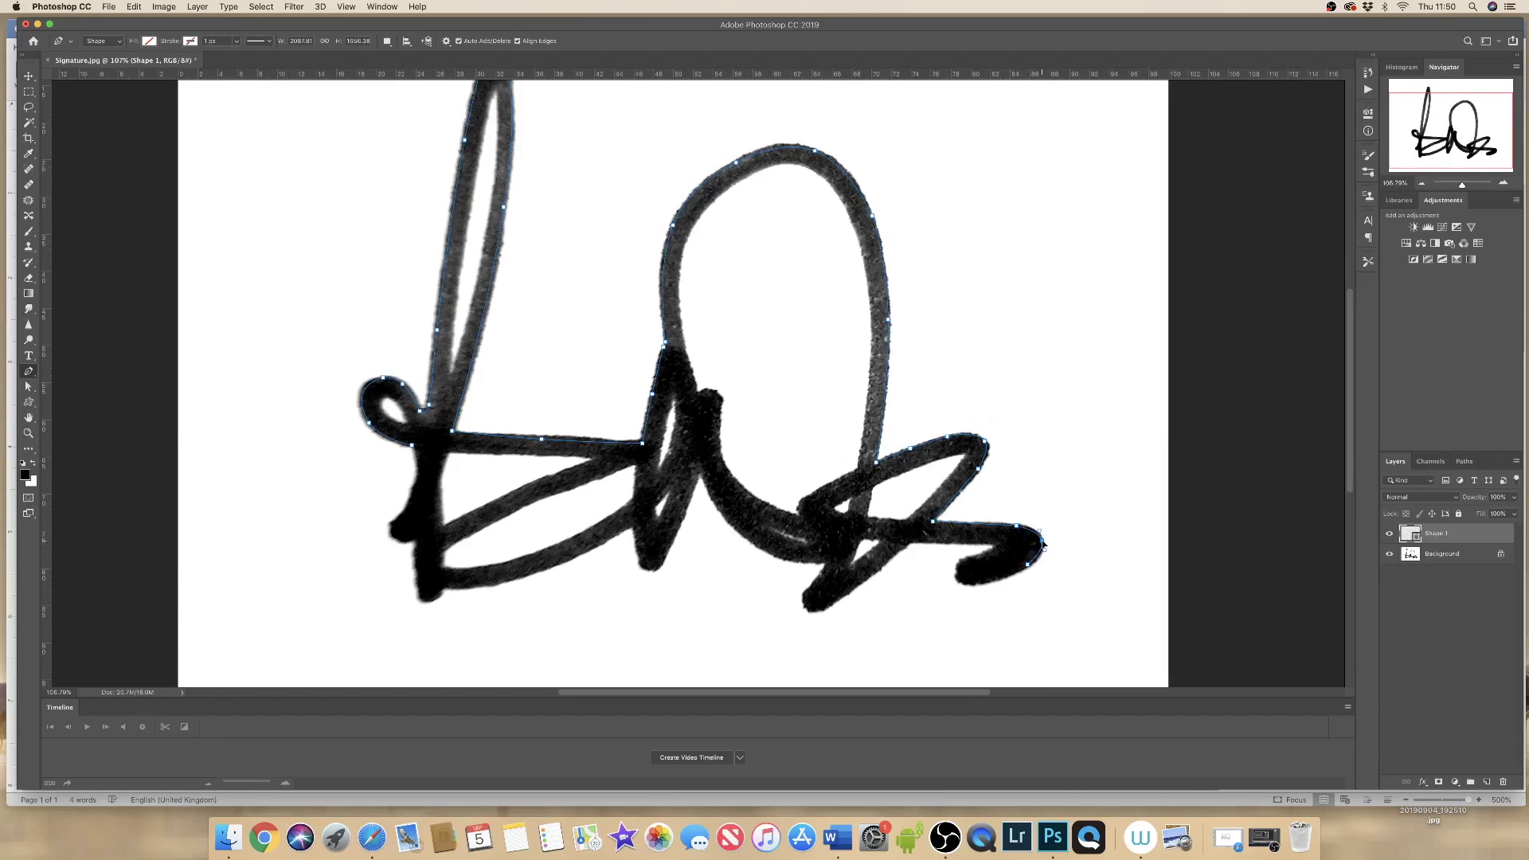
Trace around the rounded end of the signature's tail and back along its inner edge.
click(999, 577)
click(968, 581)
click(963, 567)
click(962, 573)
click(1001, 545)
Continue the outline around the zigzag's lower point and curve it up beneath the large arch.
click(910, 541)
click(824, 608)
click(805, 590)
mouse_move(701, 470)
mouse_down()
mouse_move(765, 522)
mouse_move(753, 547)
mouse_up()
Trace around the bottom of the middle peak and along the underside of the lowest curved stroke.
click(681, 521)
click(658, 566)
click(639, 555)
click(442, 588)
drag(495, 585, 544, 570)
Trace the base and outer edge of the first downstroke and close the outline at its starting point.
click(419, 597)
click(414, 538)
click(394, 525)
click(409, 499)
click(419, 474)
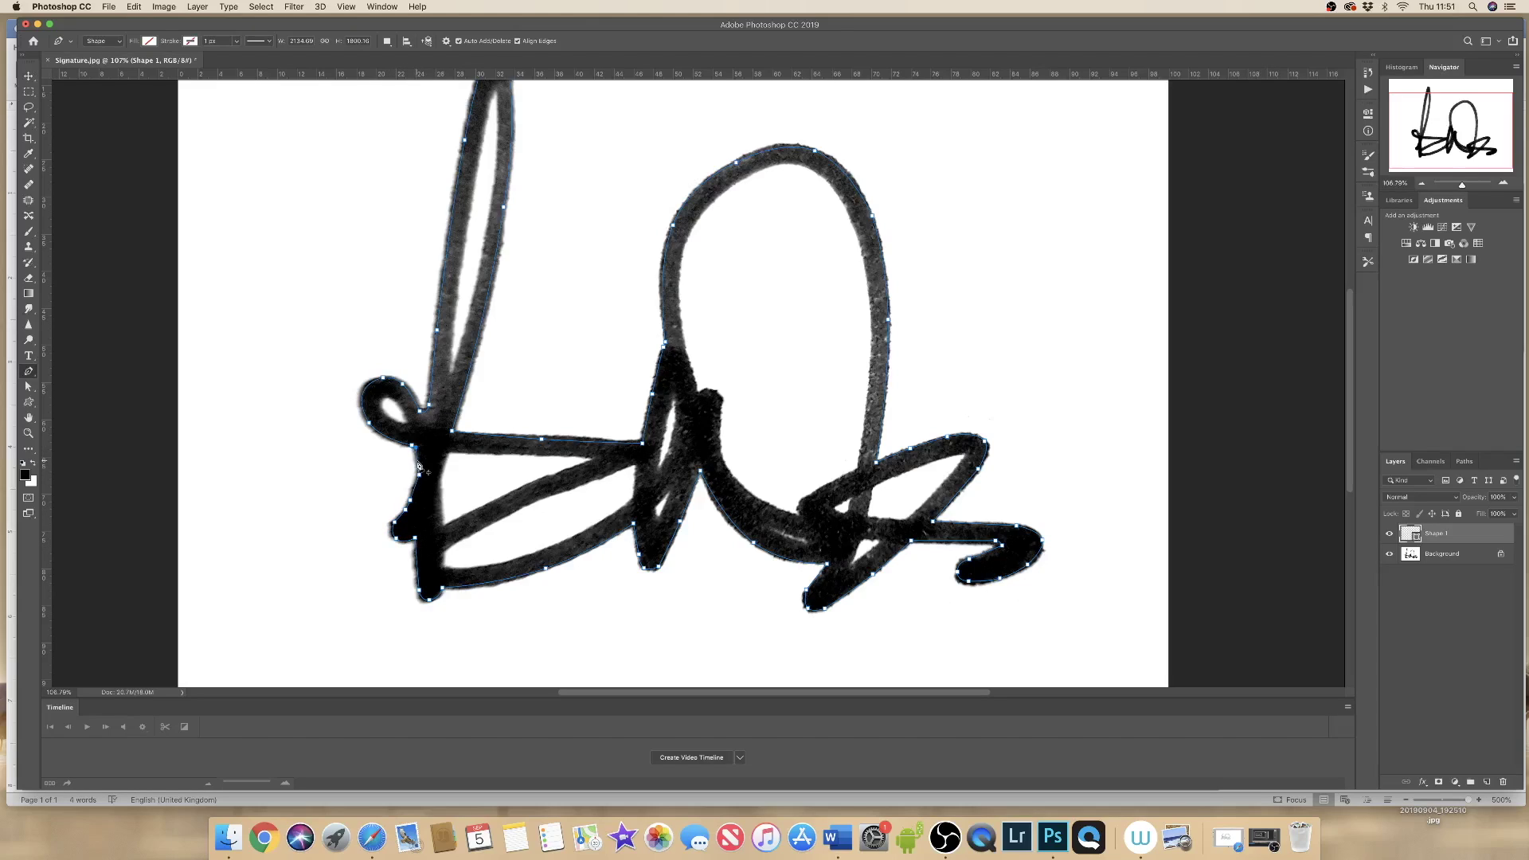
click(413, 445)
Convert the closed signature outline into a new anti-aliased selection.
right_click(435, 429)
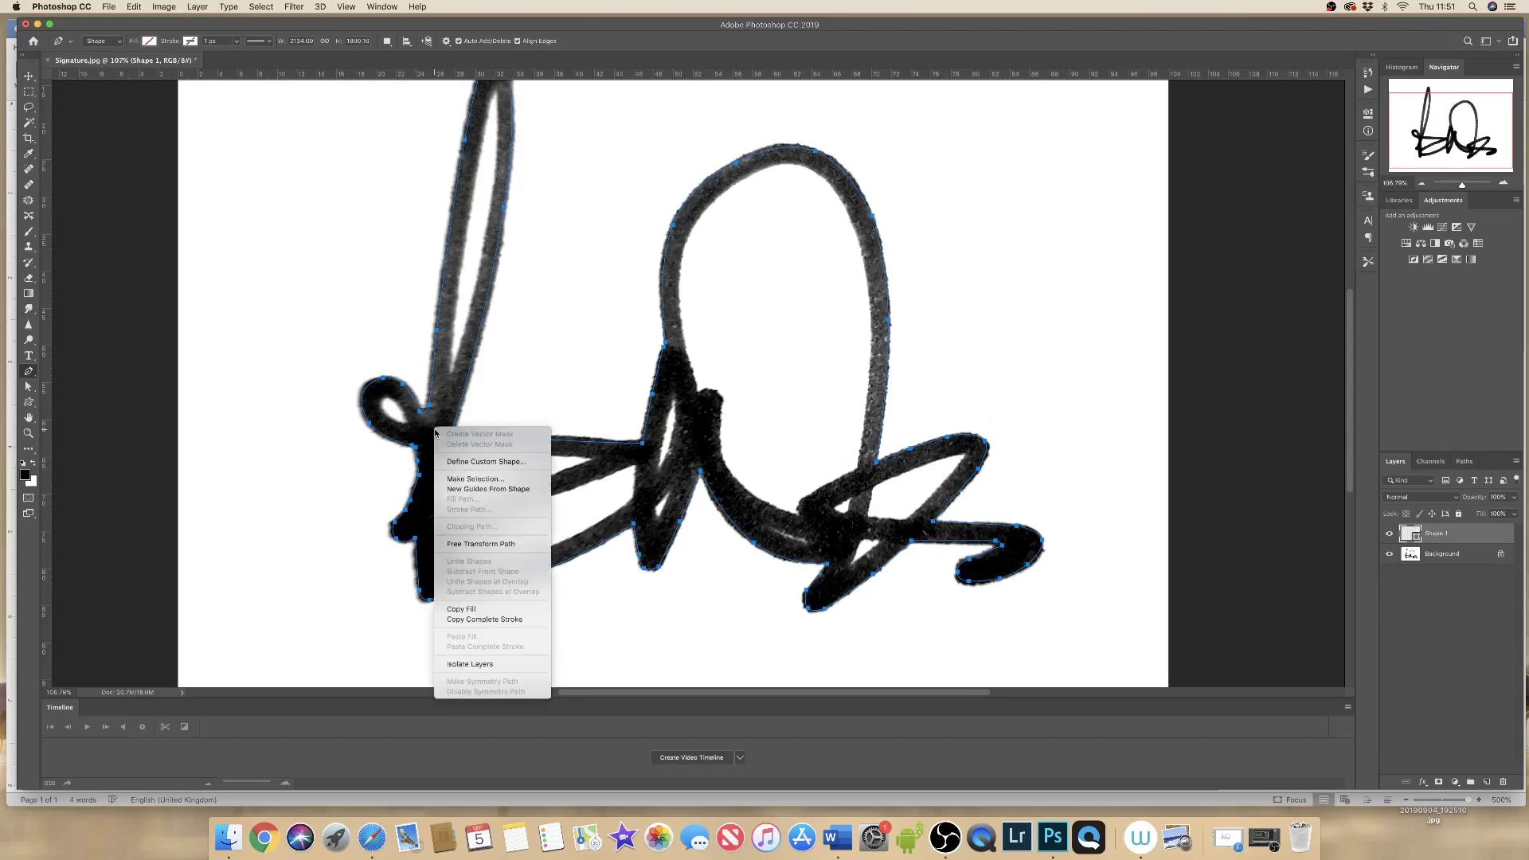
click(456, 480)
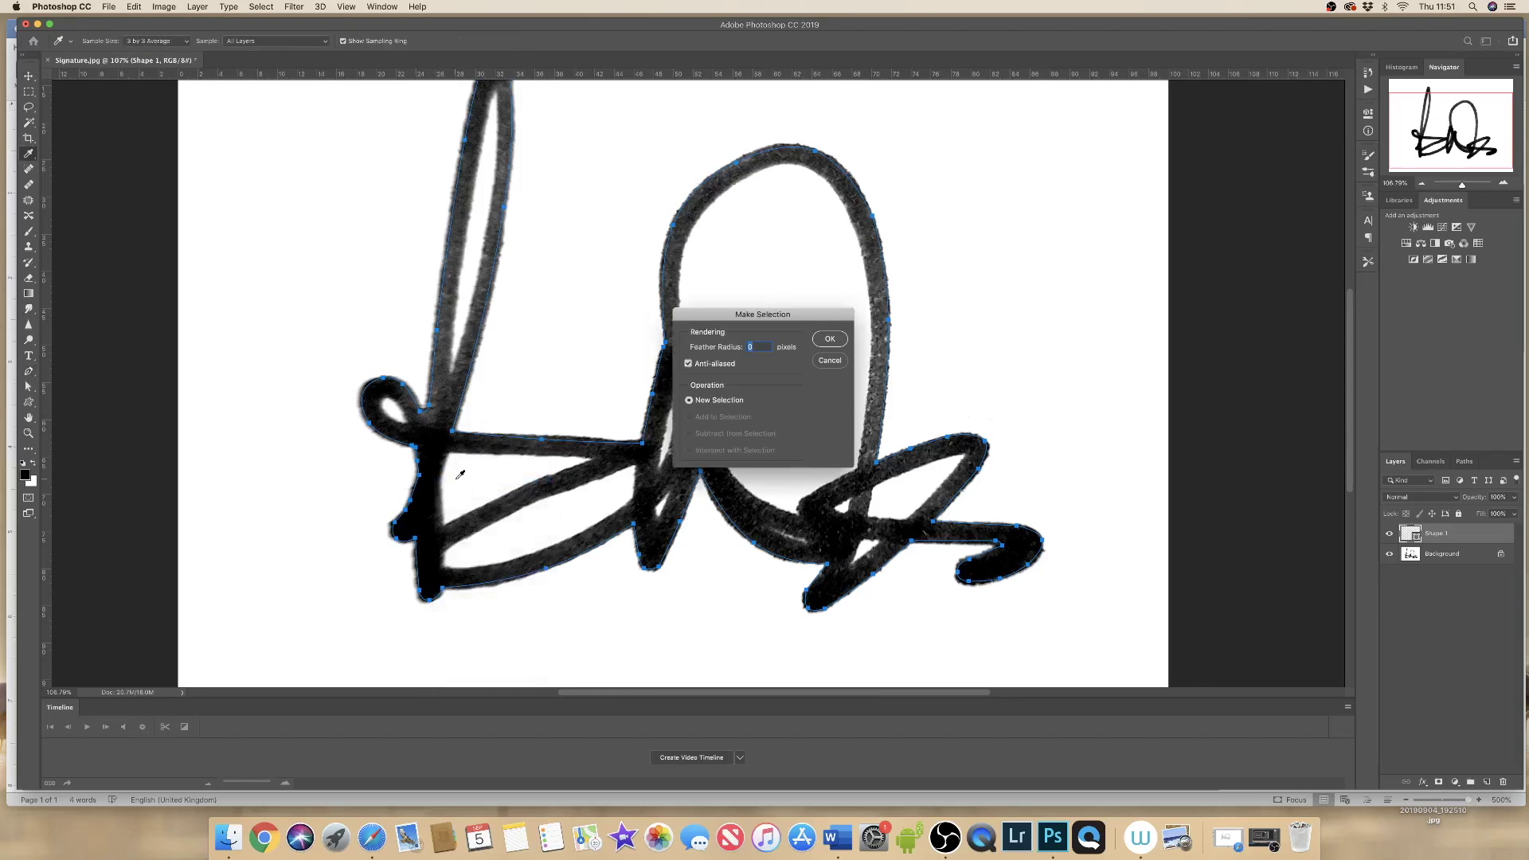
click(844, 333)
Trace the white opening inside the small loop as a closed Pen path.
click(407, 422)
click(376, 402)
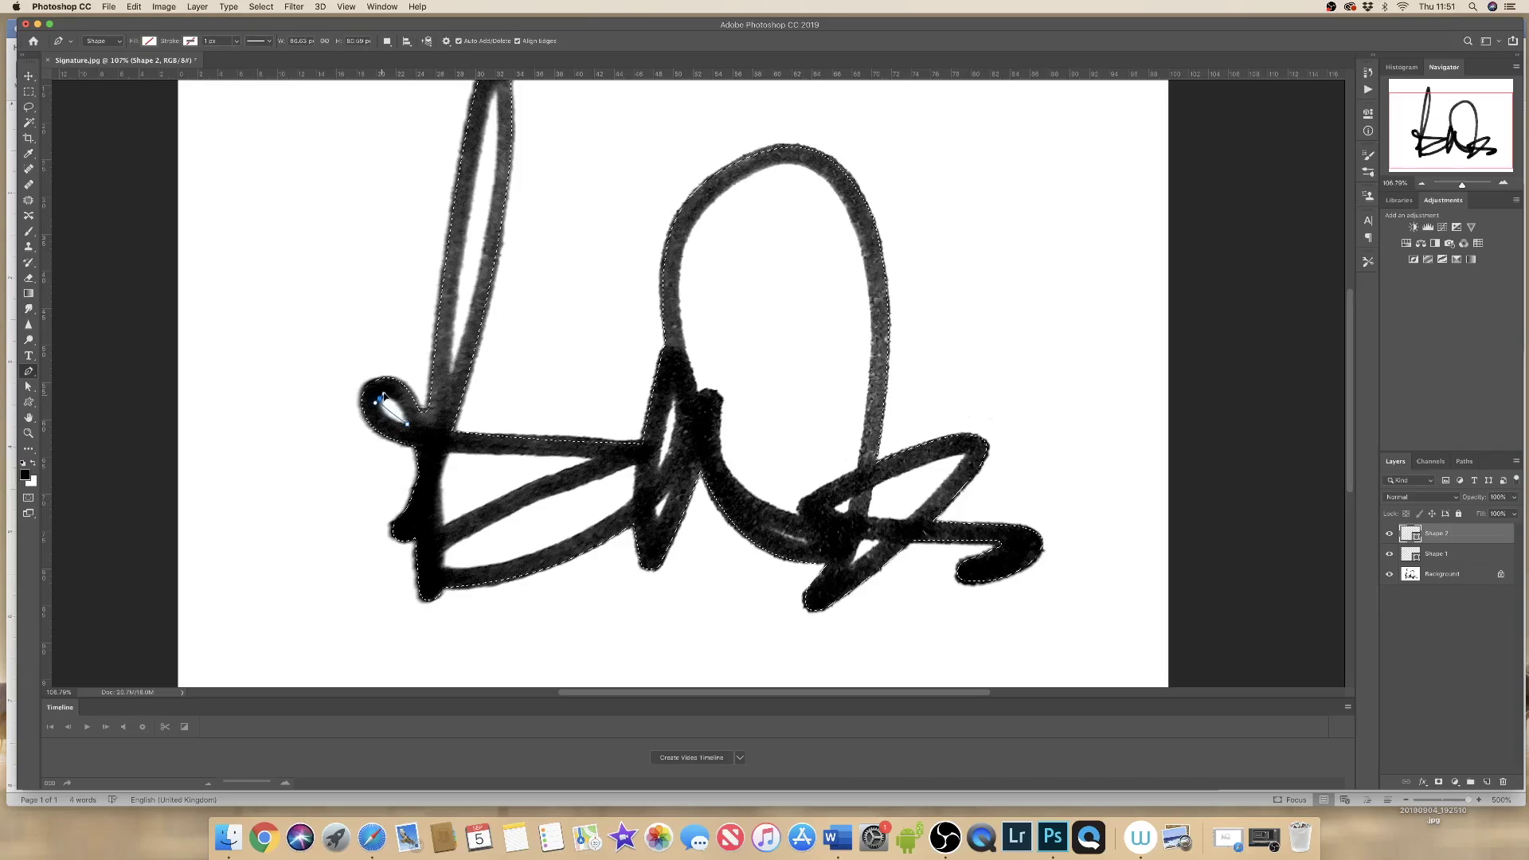
click(407, 423)
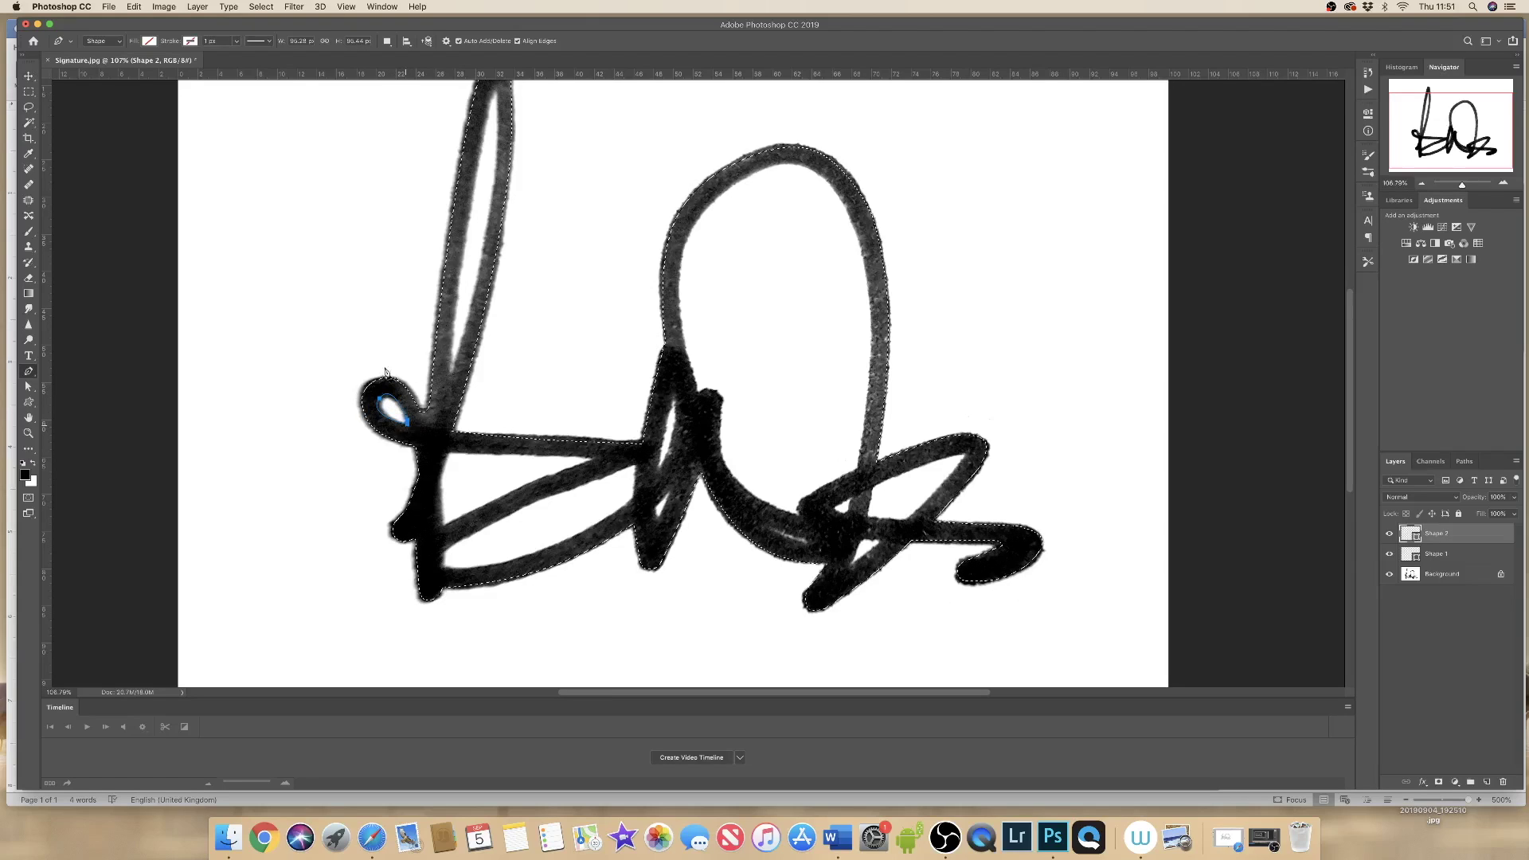
Convert the small loop's opening path into a selection that is subtracted from the signature selection.
right_click(386, 404)
click(442, 466)
click(688, 433)
key(Return)
Trace the narrow white opening inside the tall first loop as a closed Pen path, curving both long sides.
scroll(557, 300, up, 3)
click(446, 480)
click(494, 192)
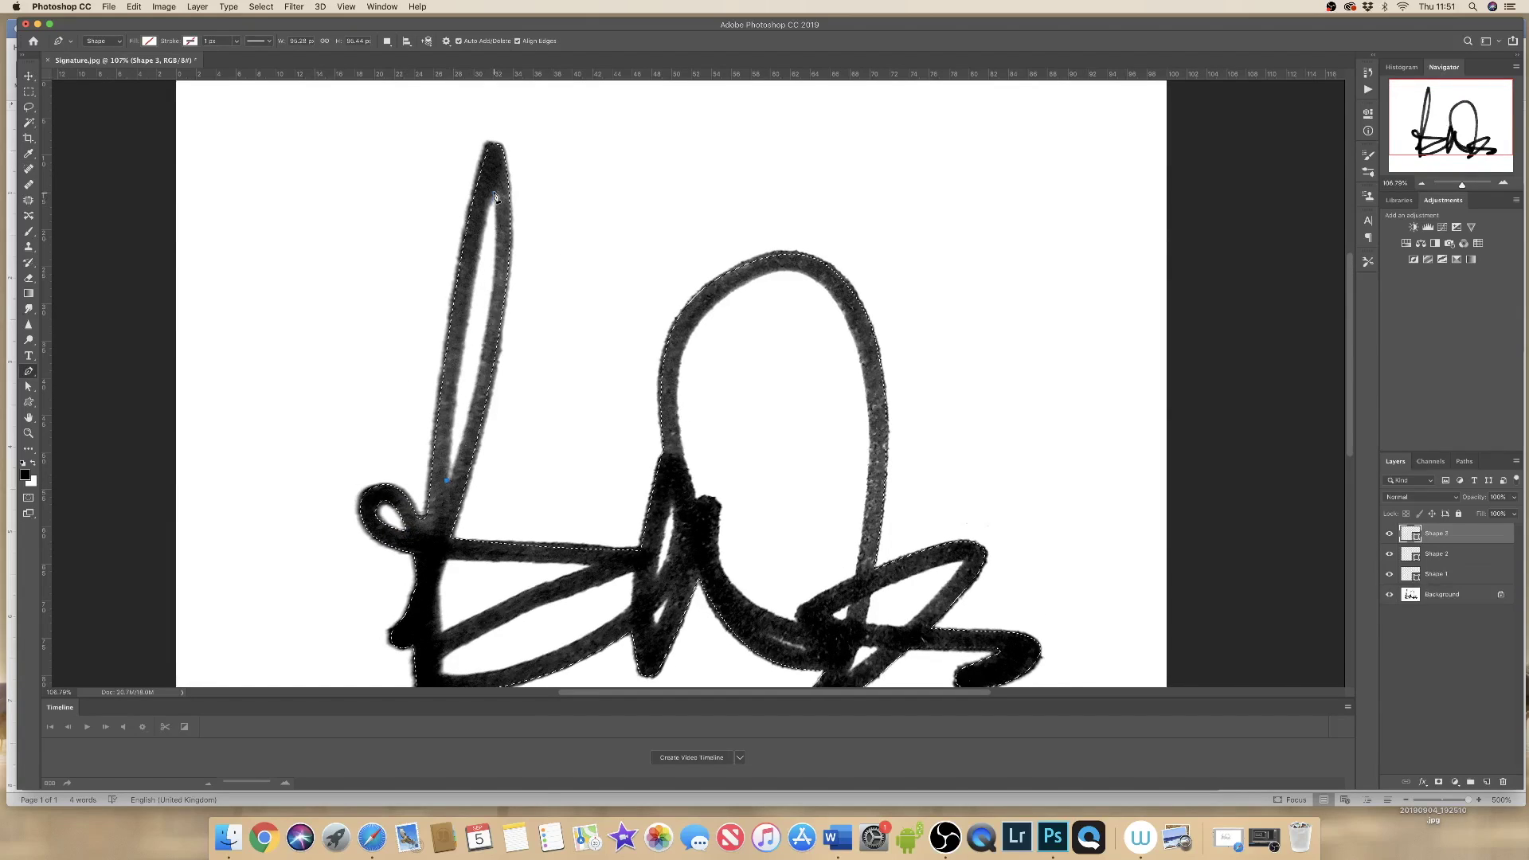
click(465, 321)
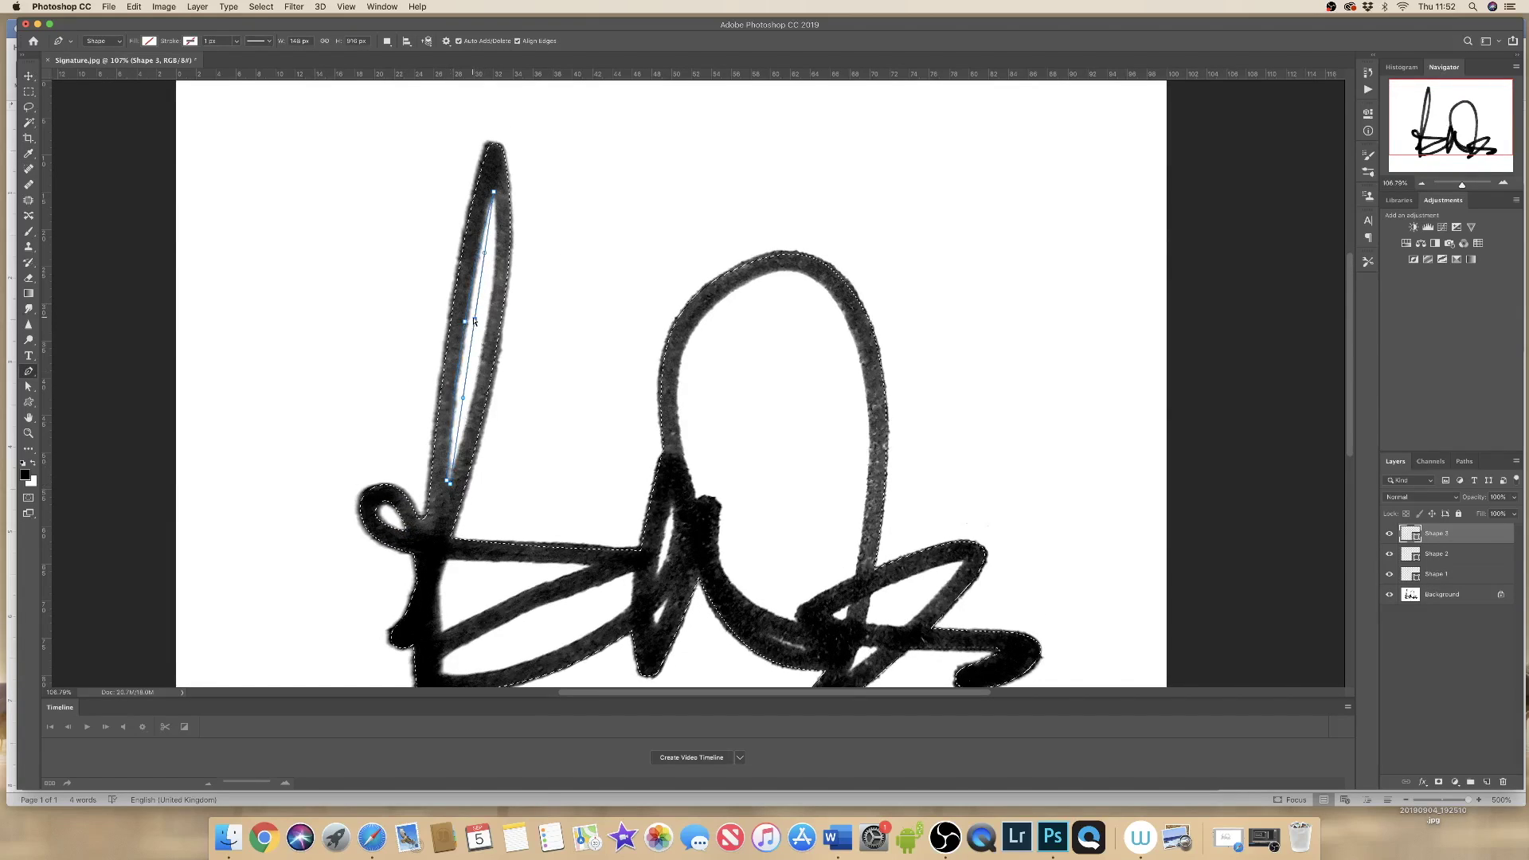
drag(475, 321, 489, 322)
Subtract the traced opening of the tall first loop from the signature selection.
right_click(487, 291)
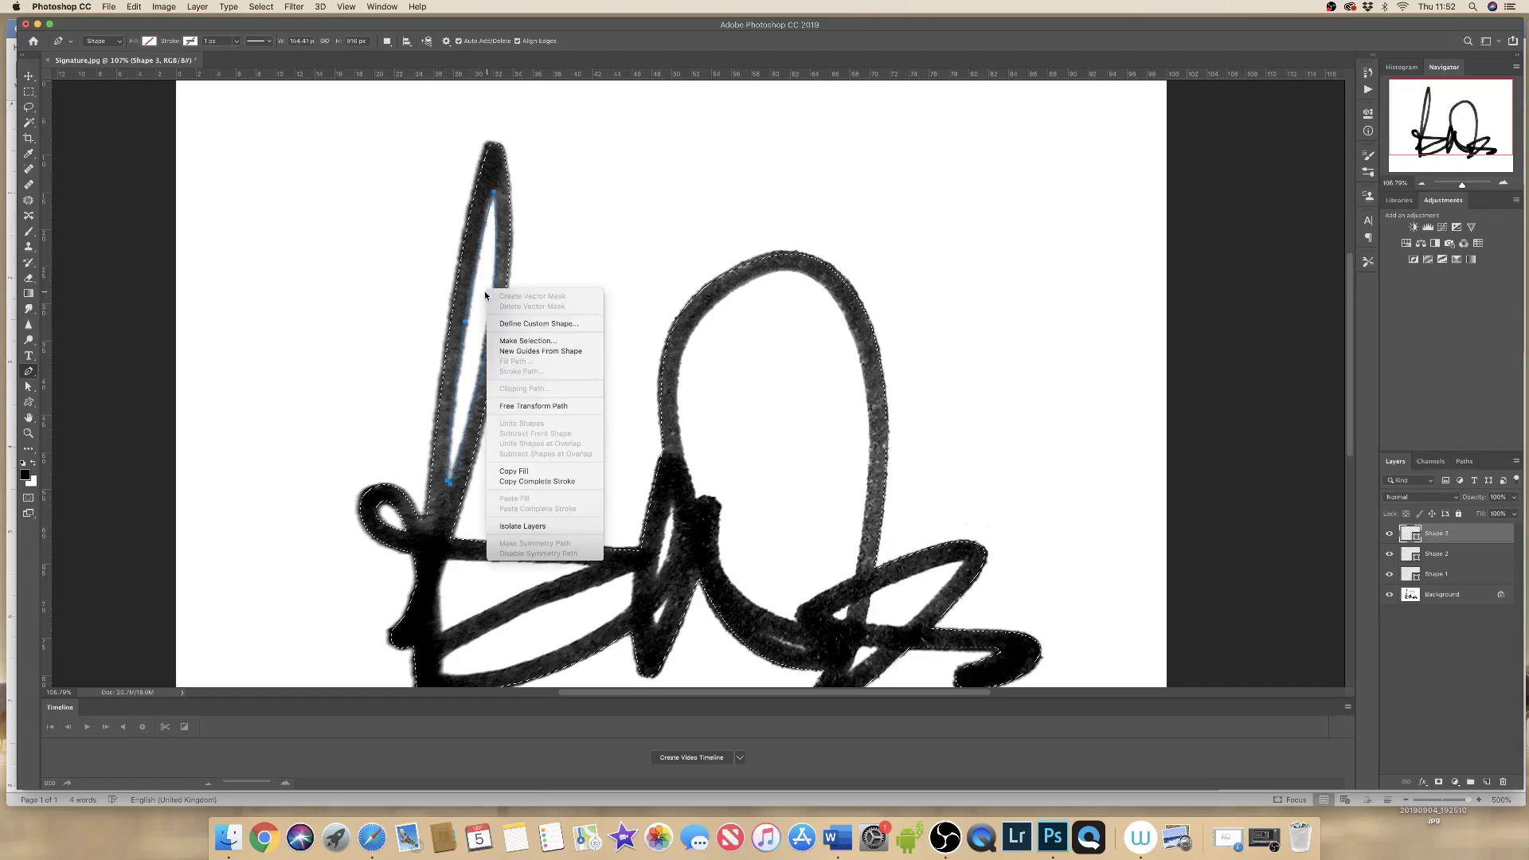
click(525, 342)
click(690, 433)
key(Return)
Trace the inner edge of the large arch with the Pen tool, from its left base up and over the top.
click(692, 491)
click(745, 282)
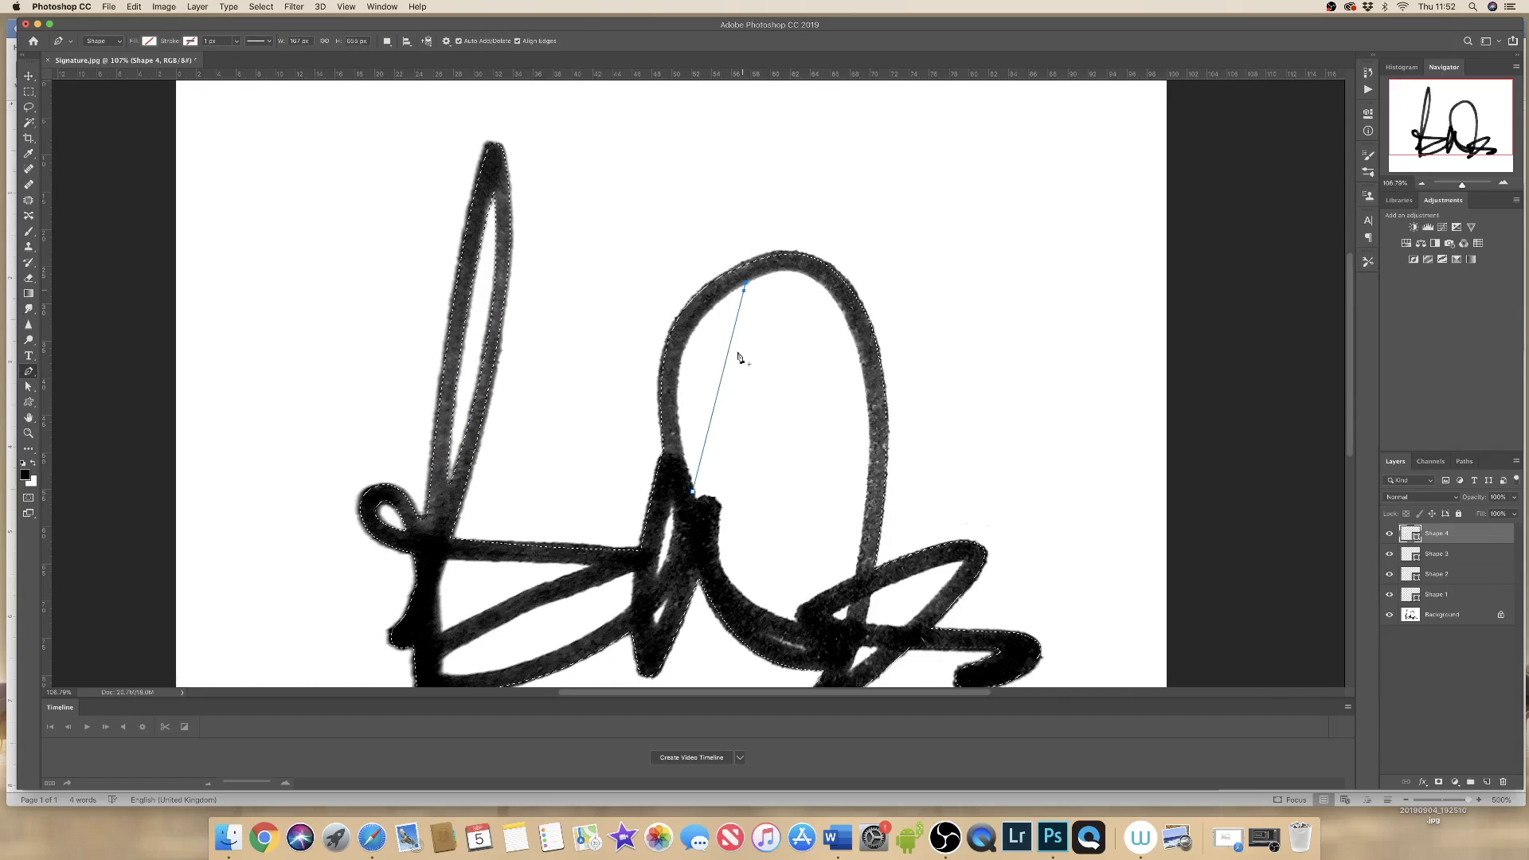
drag(722, 381, 679, 358)
click(862, 356)
drag(801, 322, 818, 280)
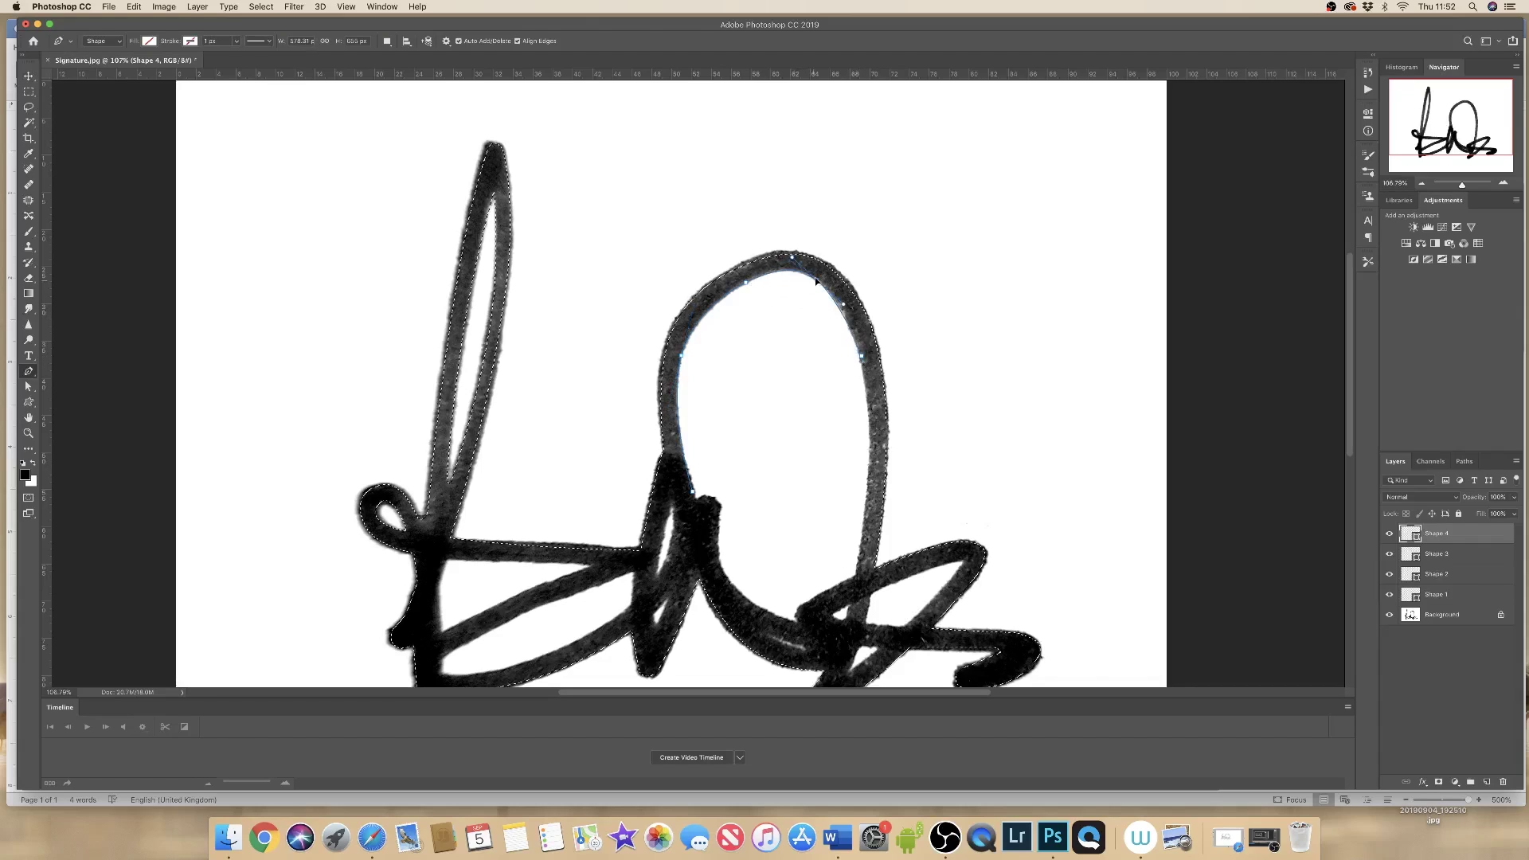
Trace the arch's inner right side and lower edge, and subtract the enclosed opening from the signature selection.
click(857, 574)
drag(858, 474, 872, 458)
scroll(836, 615, down, 3)
drag(860, 477, 884, 463)
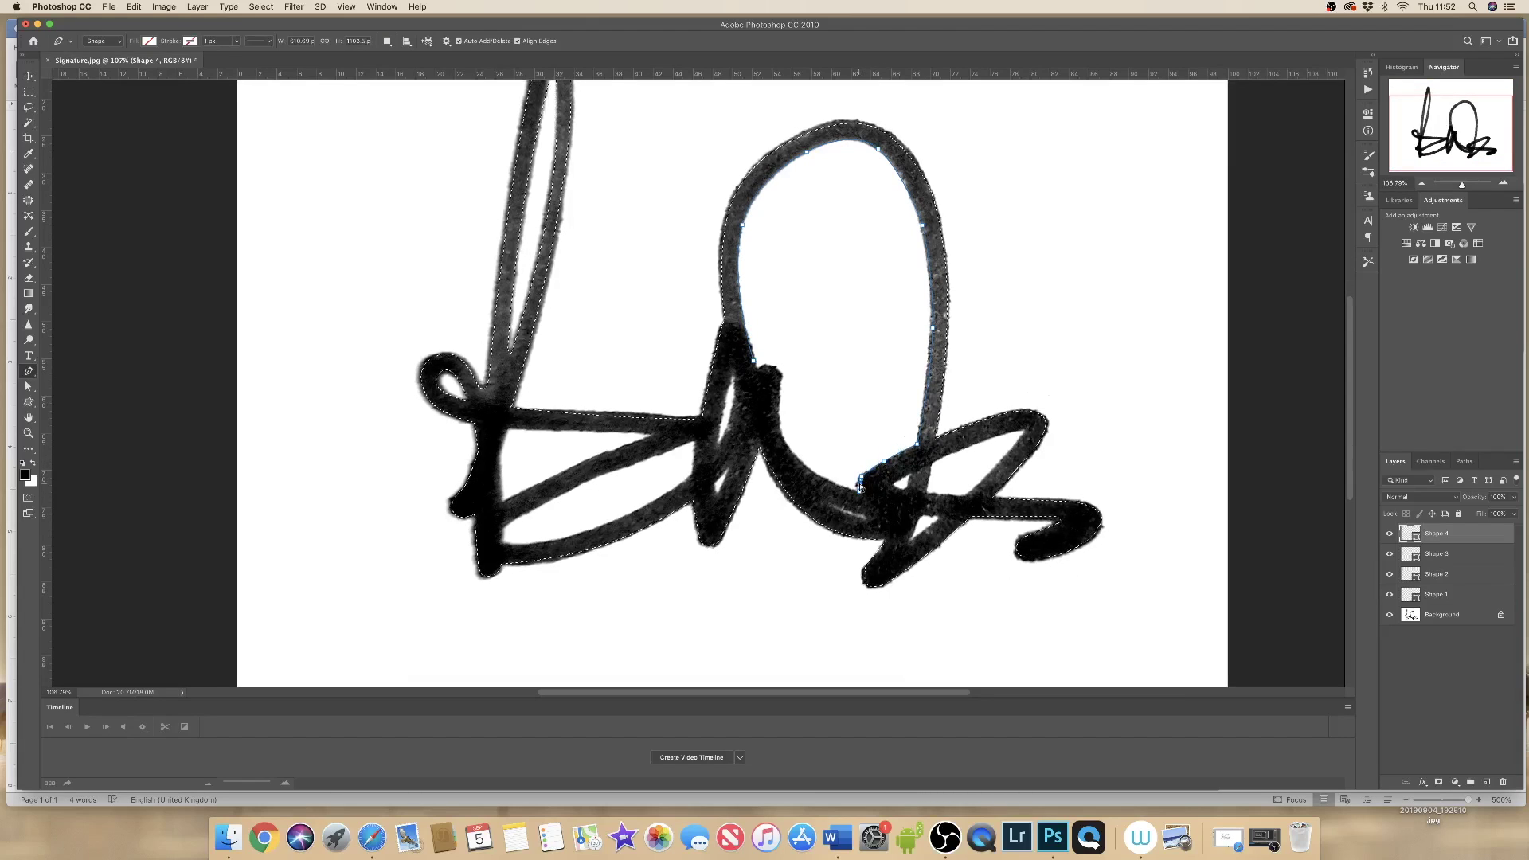
right_click(858, 479)
click(916, 351)
Trace the white opening inside the upper curve of the final letter and subtract it from the signature selection.
click(930, 462)
click(1024, 430)
right_click(959, 476)
click(987, 525)
key(Return)
Subtract the traced white opening in the middle peak from the signature selection.
right_click(700, 477)
click(728, 527)
key(Return)
Trace the triangular white opening between the horizontal stroke and the diagonal below it as a closed Pen path.
click(507, 428)
click(655, 433)
click(572, 469)
click(501, 503)
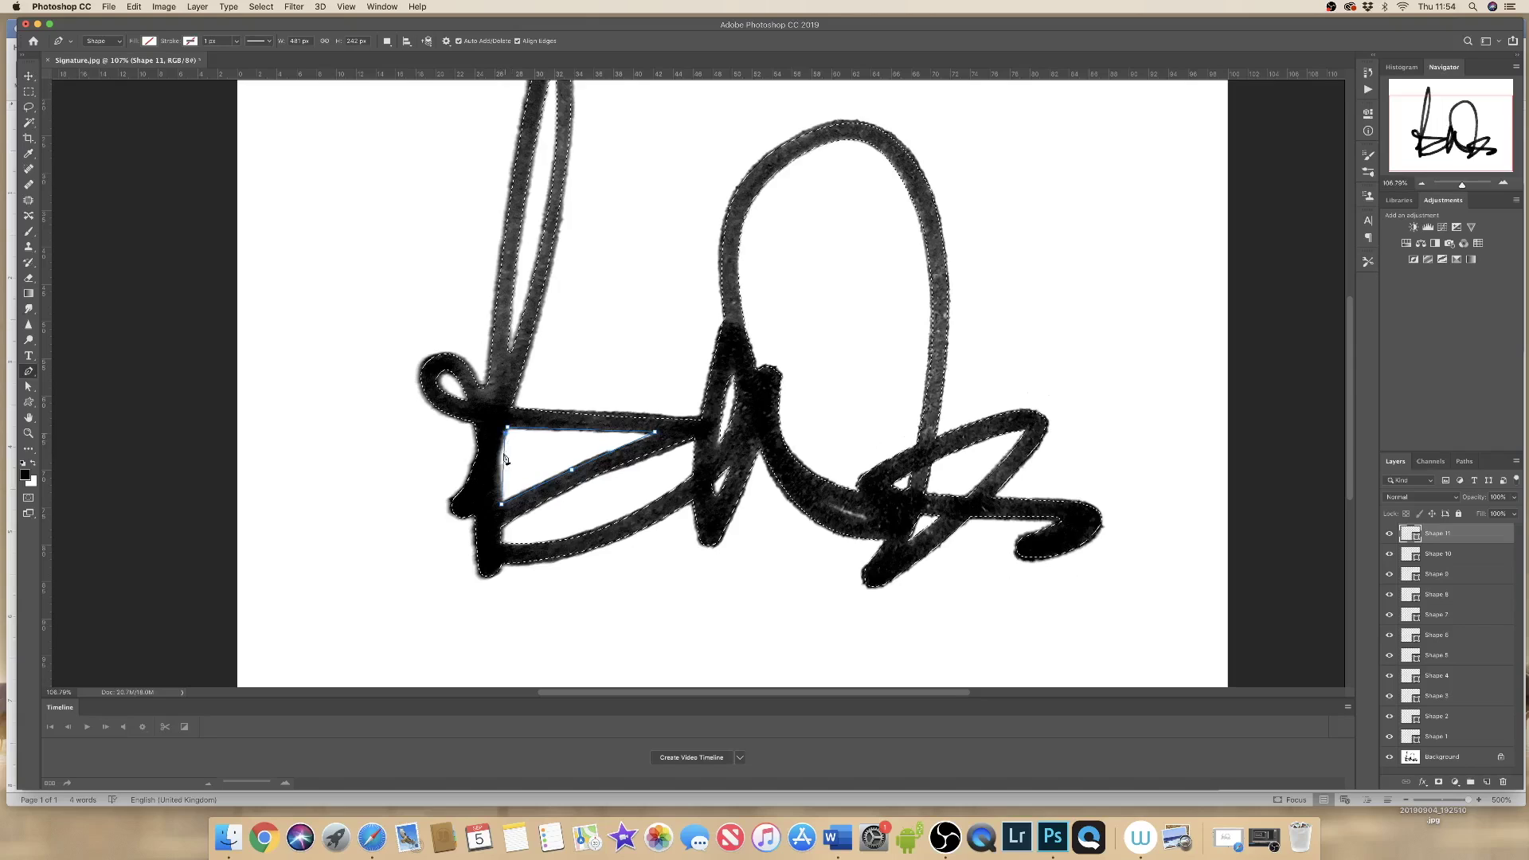
click(506, 428)
Add a new layer, fill the signature selection with black in Normal mode at 100% opacity, and deselect it.
click(1485, 783)
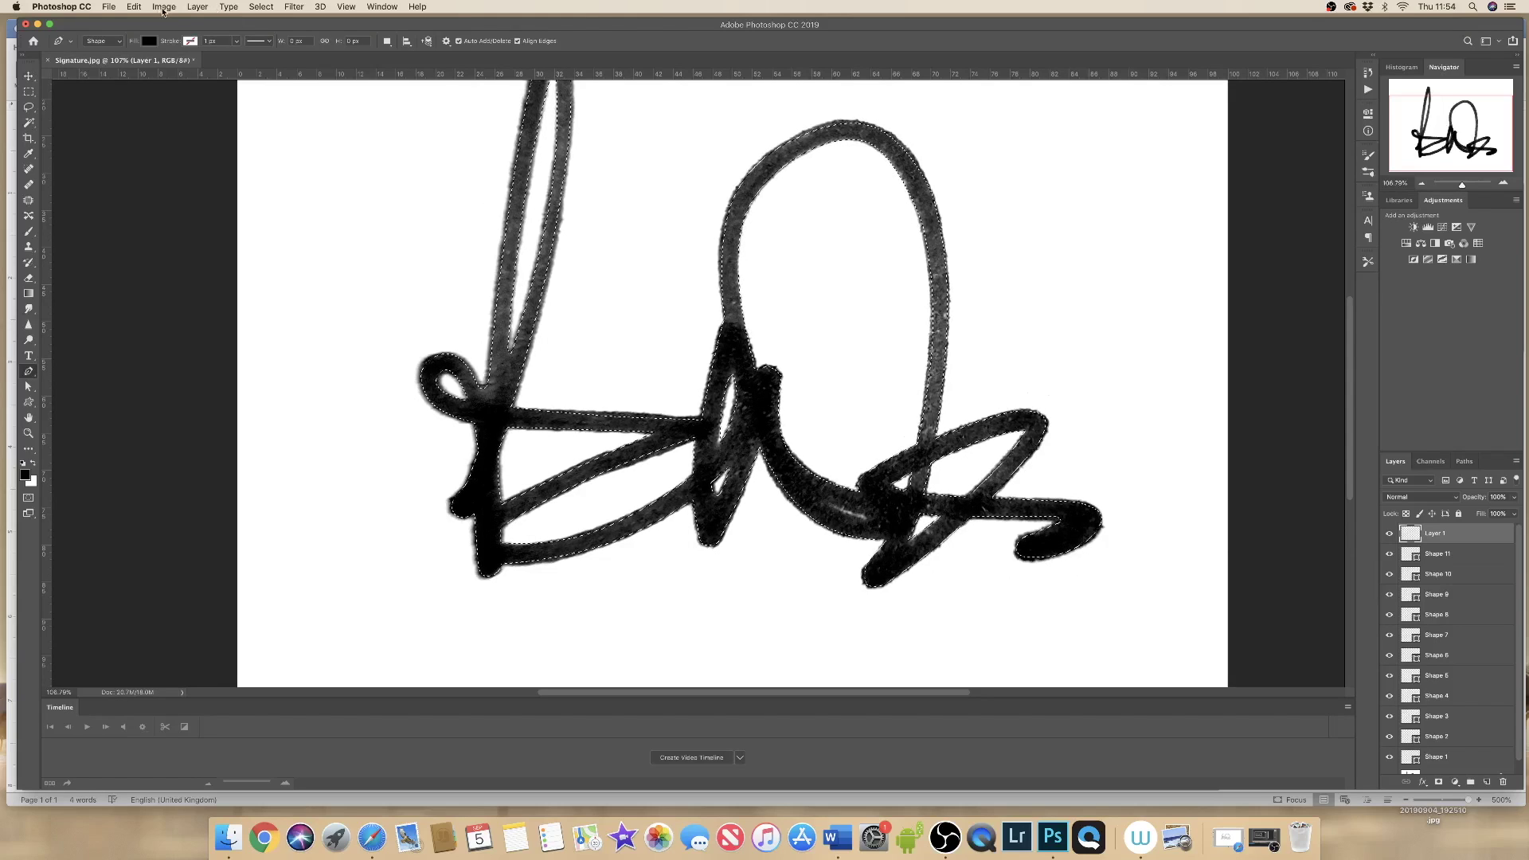
click(197, 8)
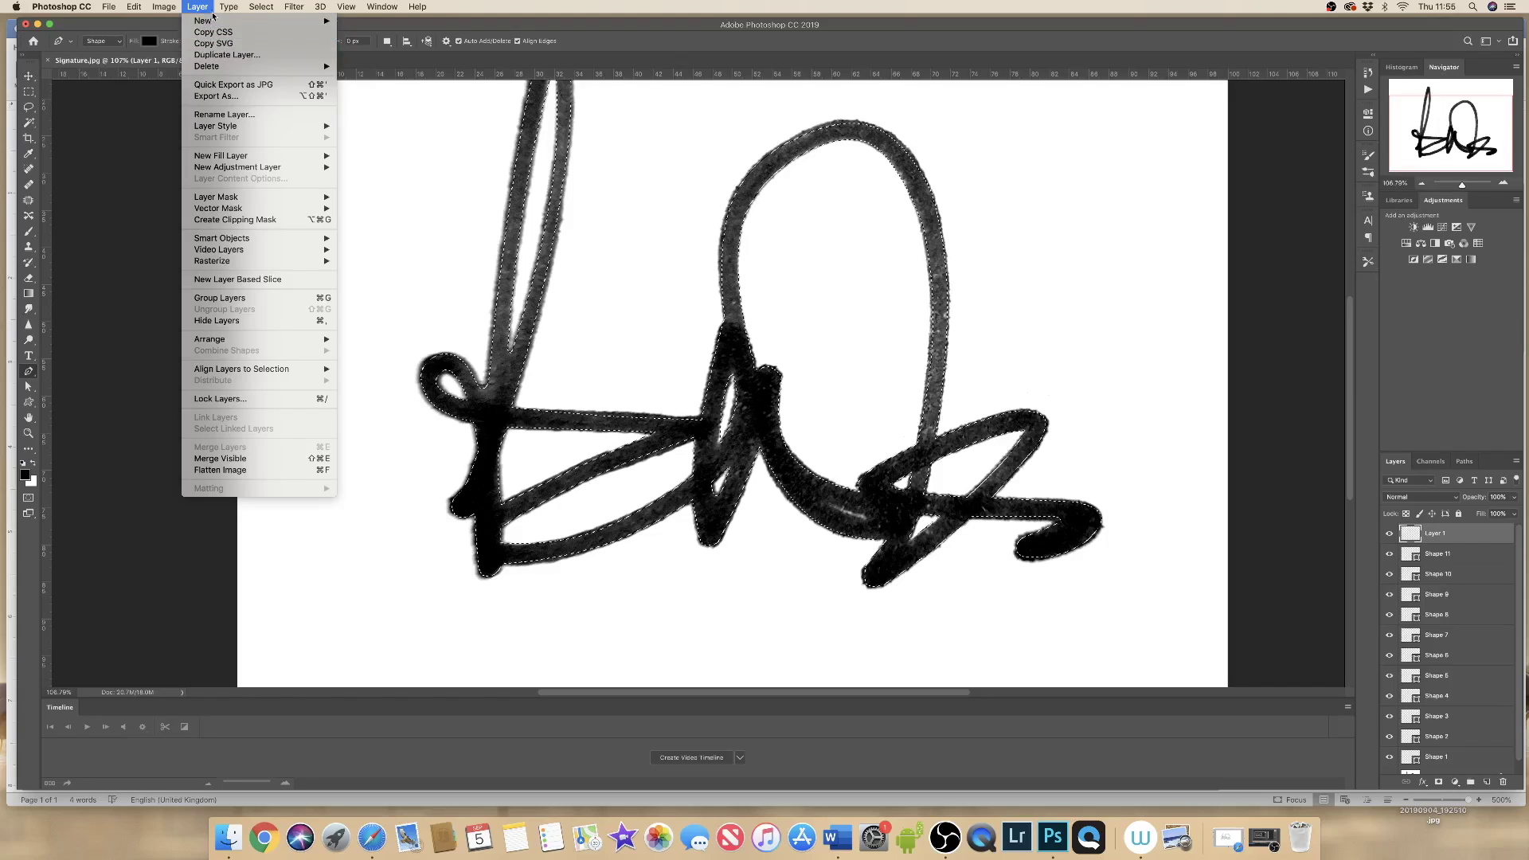
mouse_move(166, 8)
mouse_move(225, 8)
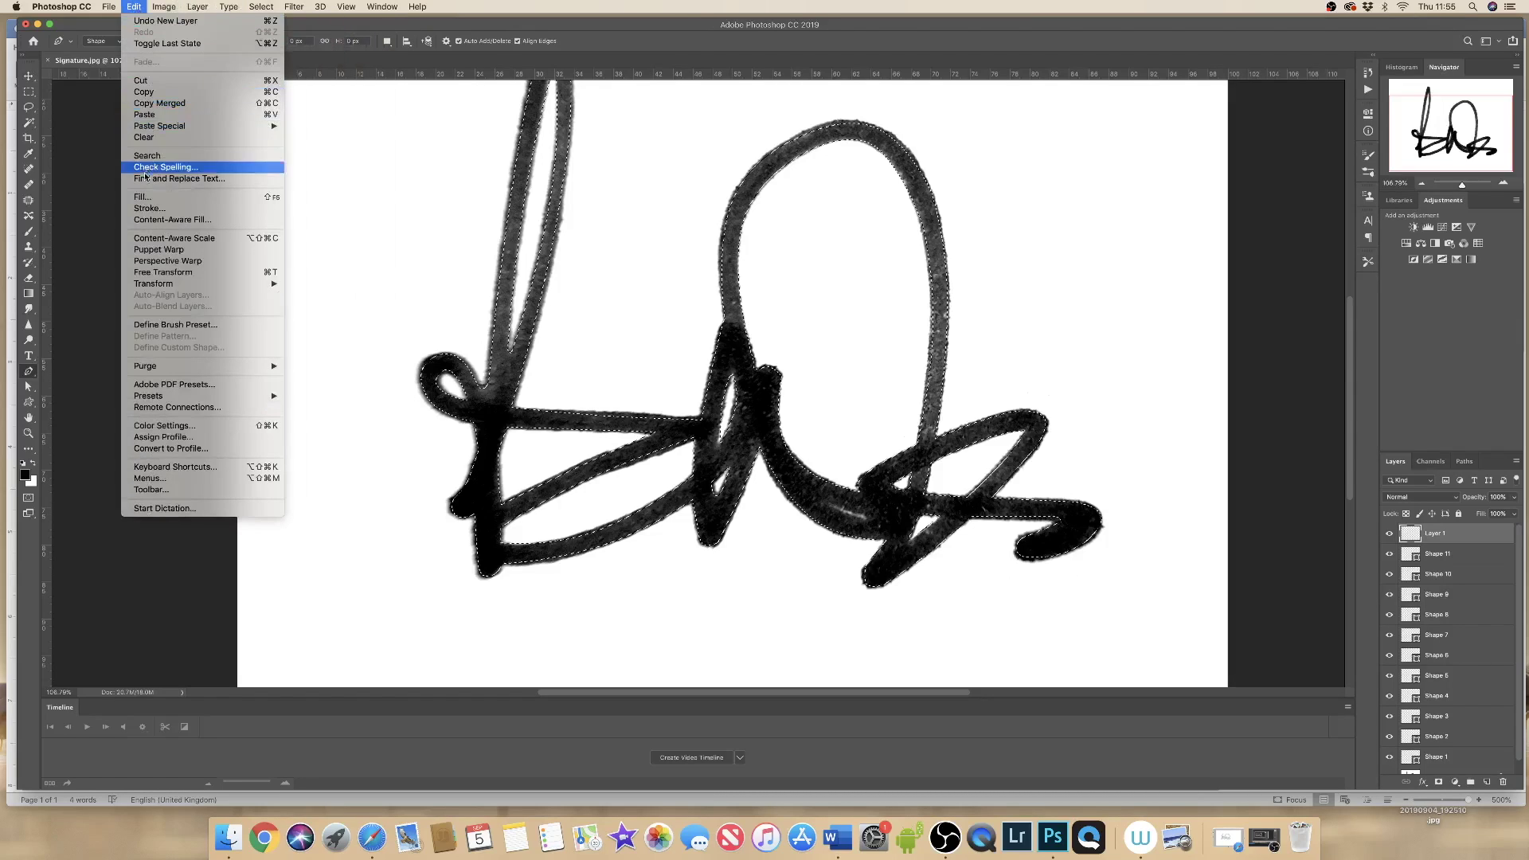
click(140, 199)
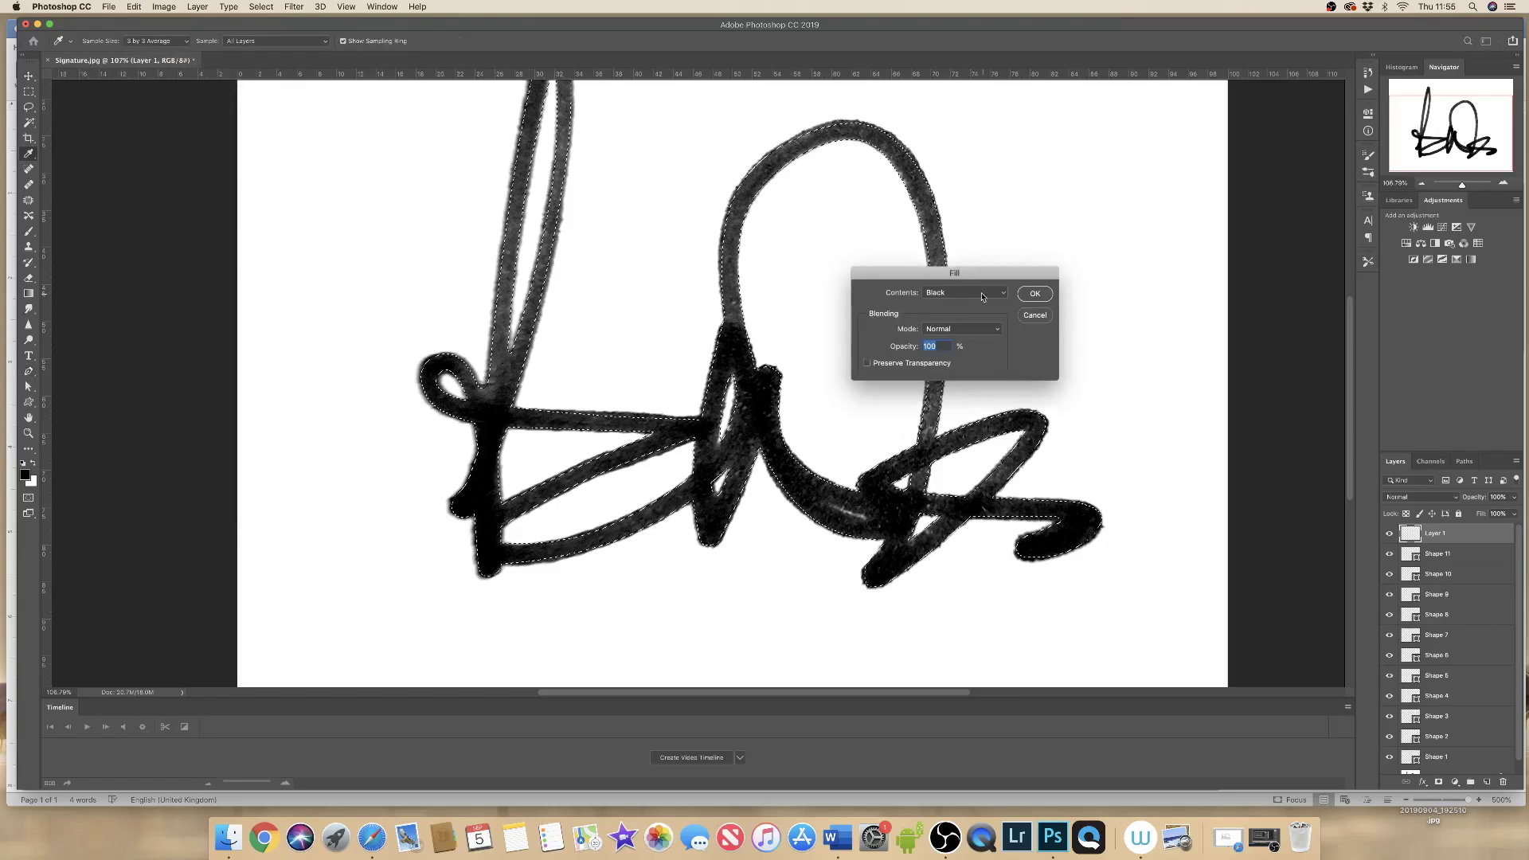
click(1035, 293)
key(p)
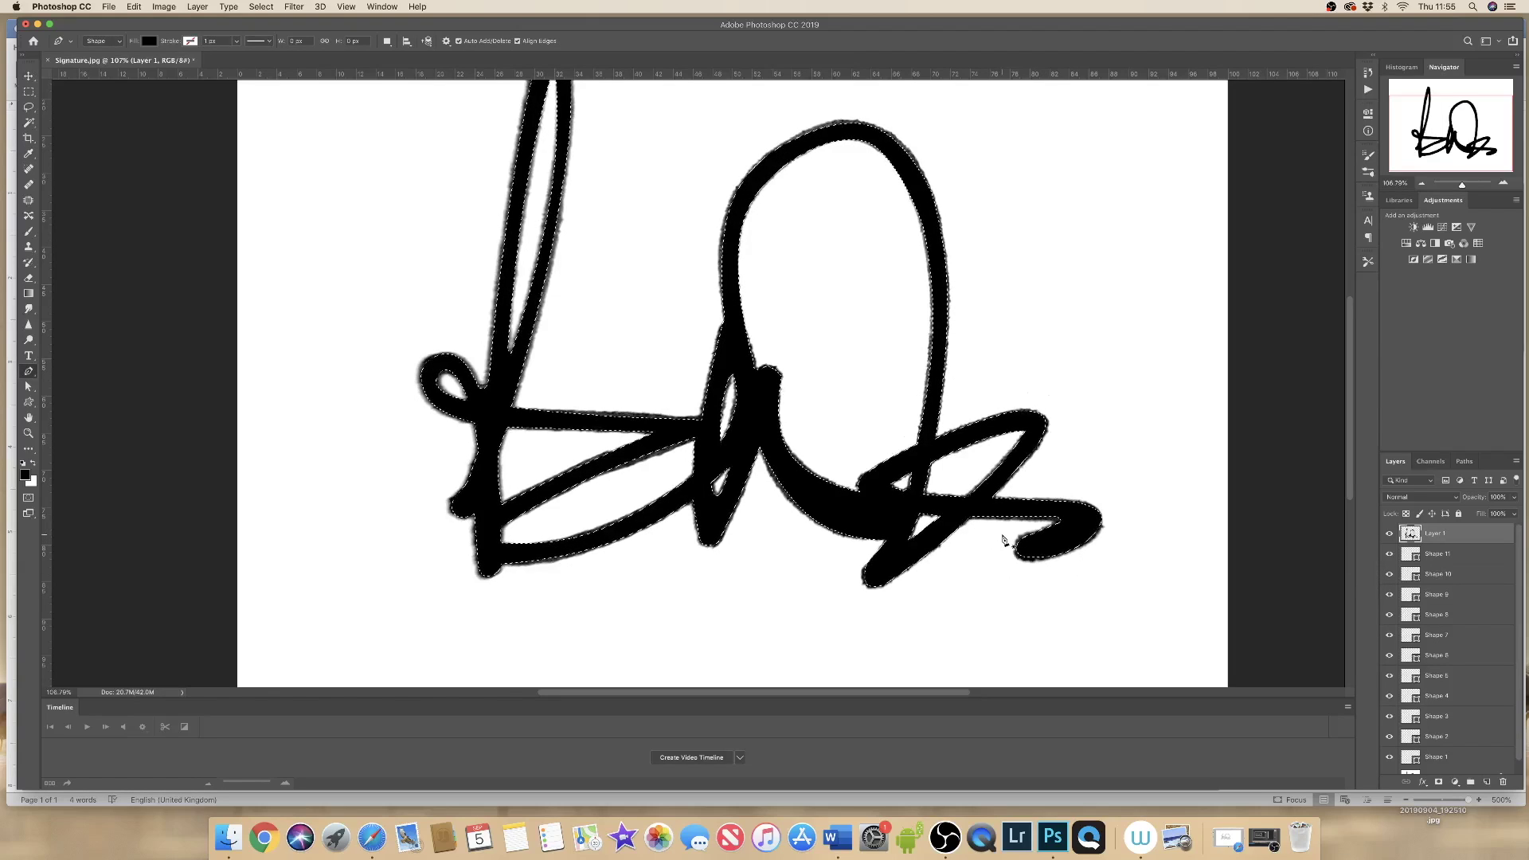
key(super+d)
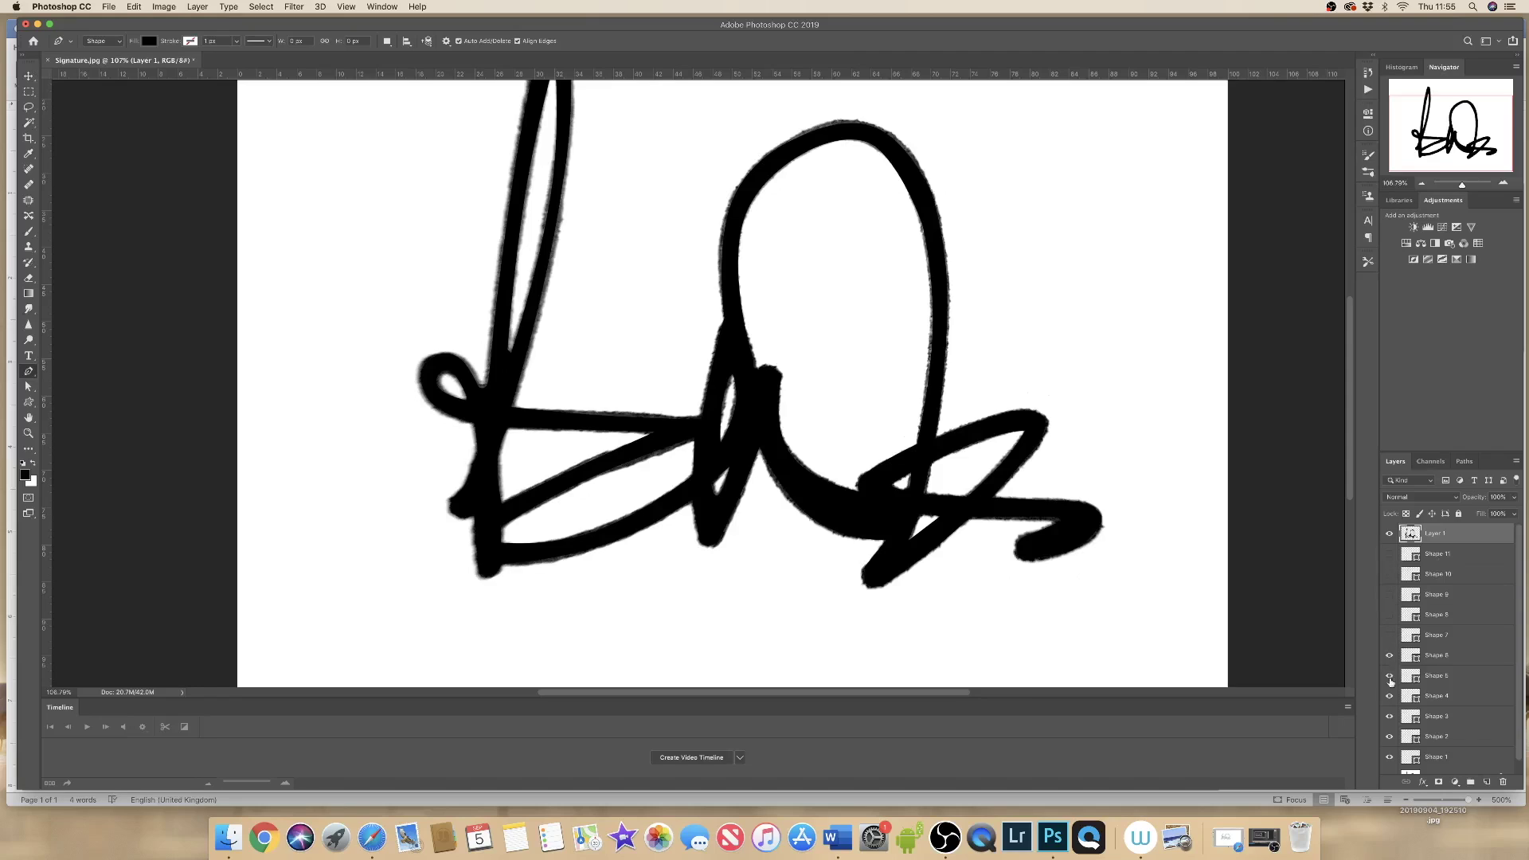
Hide all the shape layers and the Background layer, leaving only the filled signature layer visible.
drag(1389, 680, 1390, 794)
click(1390, 764)
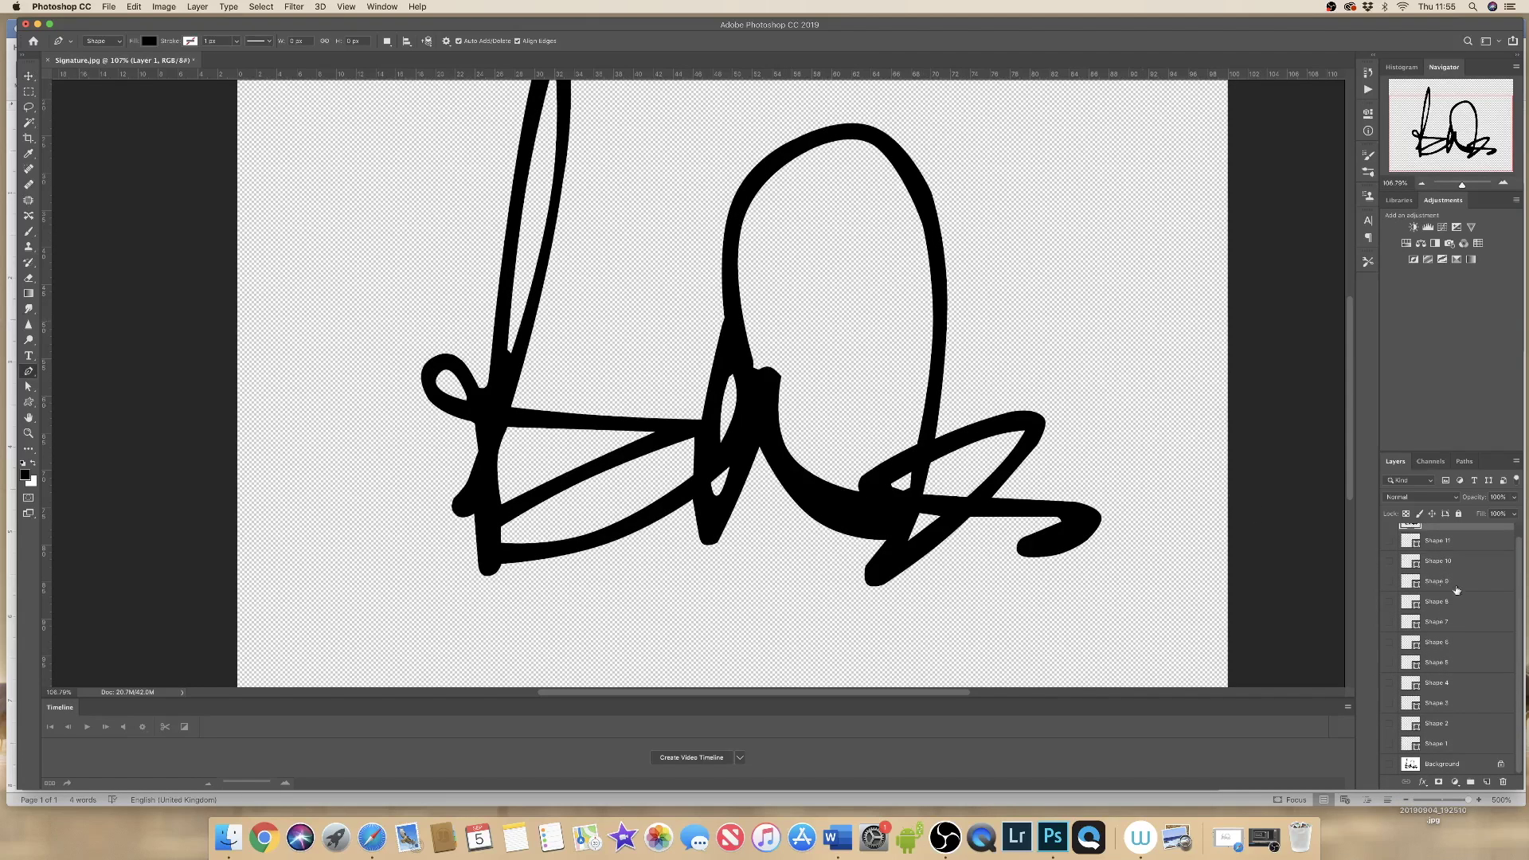
drag(1519, 548, 1520, 521)
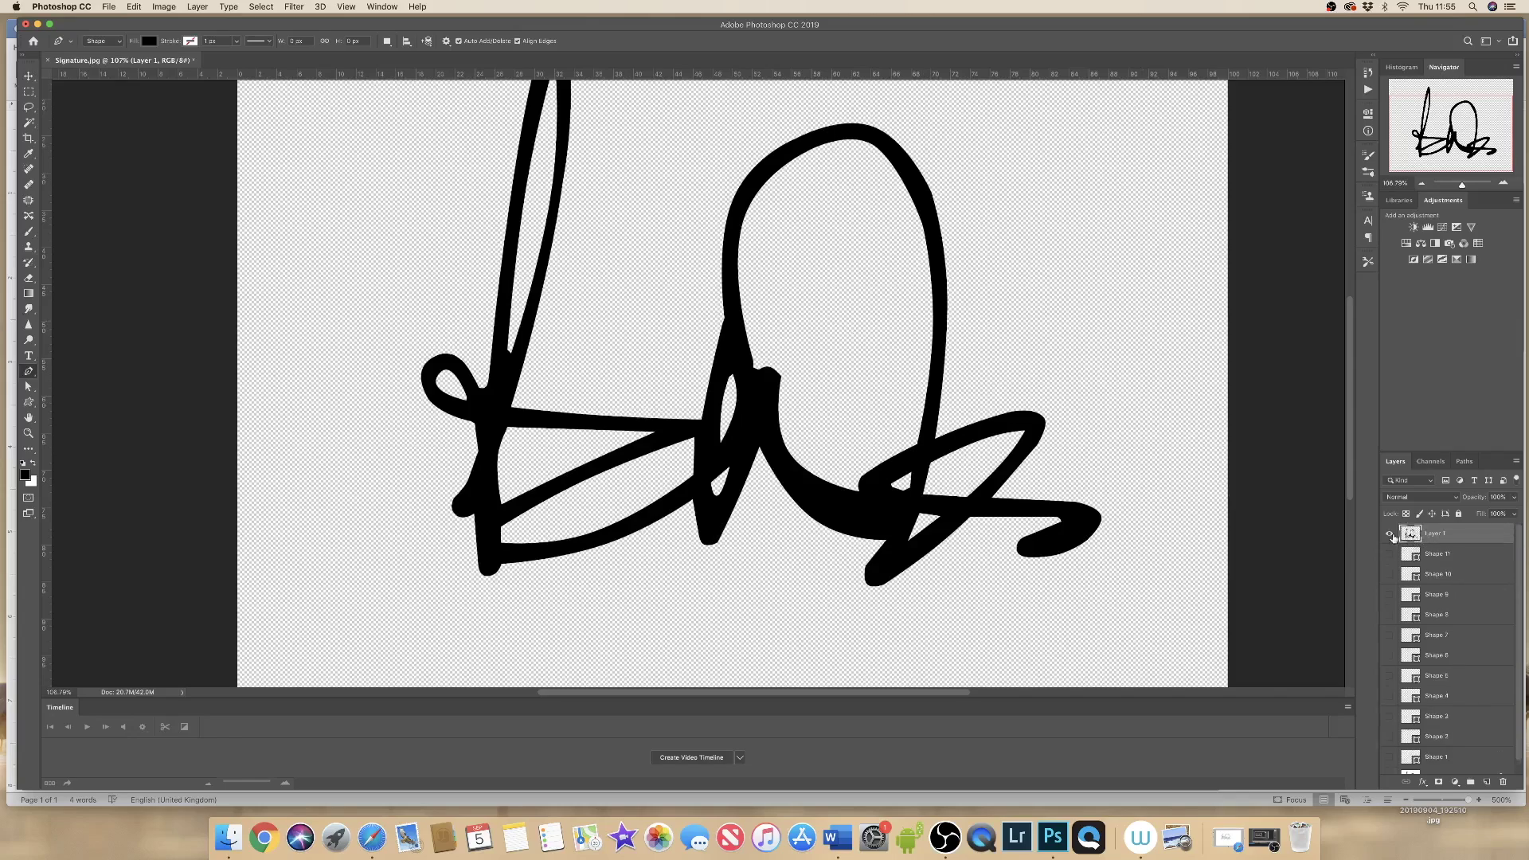
mouse_move(887, 482)
mouse_down()
mouse_move(960, 472)
mouse_move(881, 444)
mouse_move(862, 461)
mouse_move(893, 474)
mouse_up()
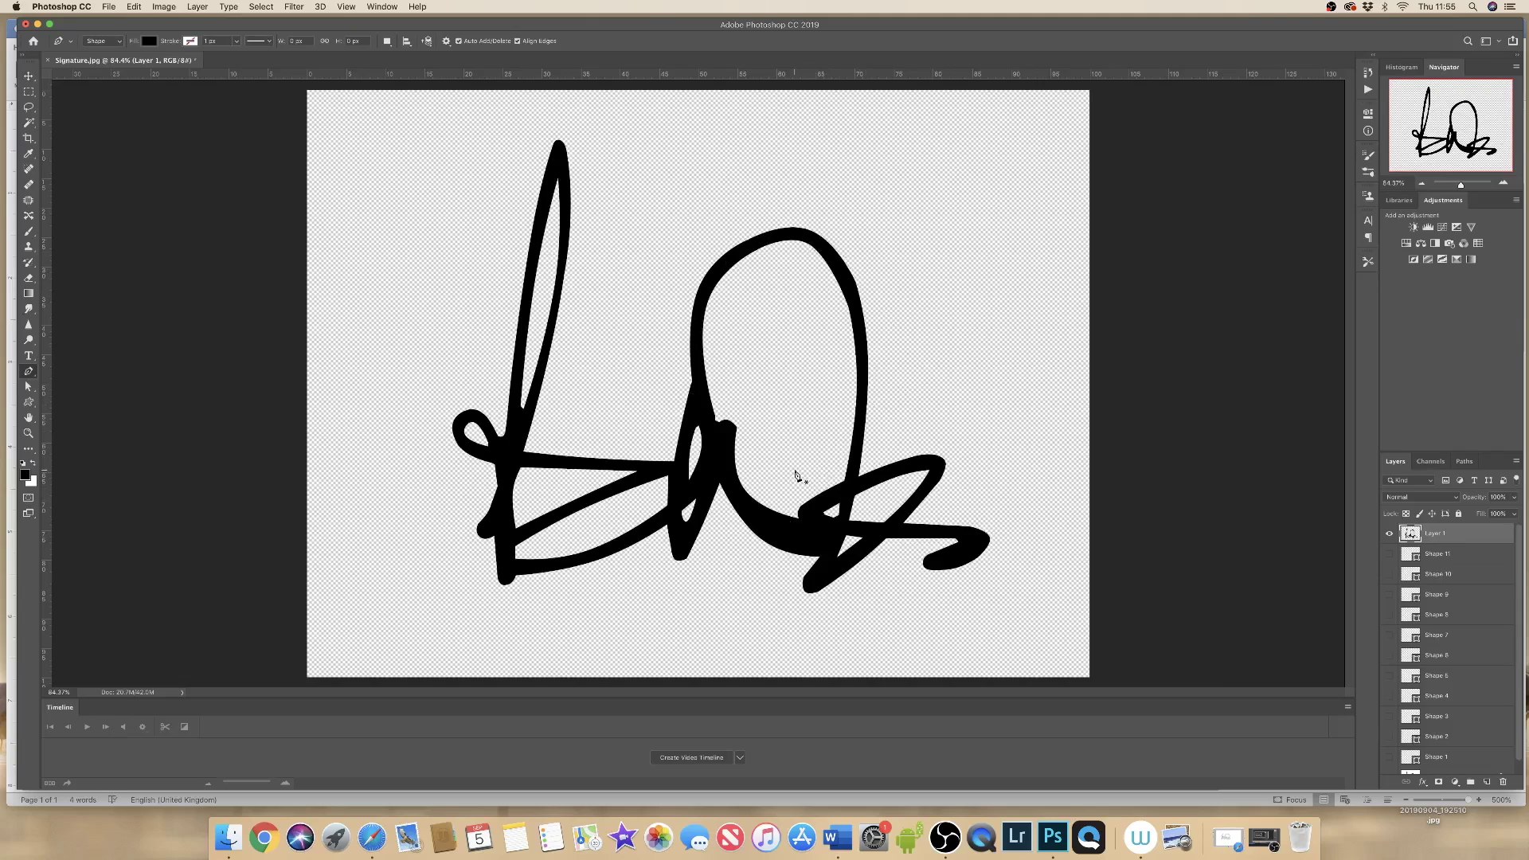
Enlarge the filled signature proportionally to about 111% with Free Transform and recentre it on the canvas.
key(super+t)
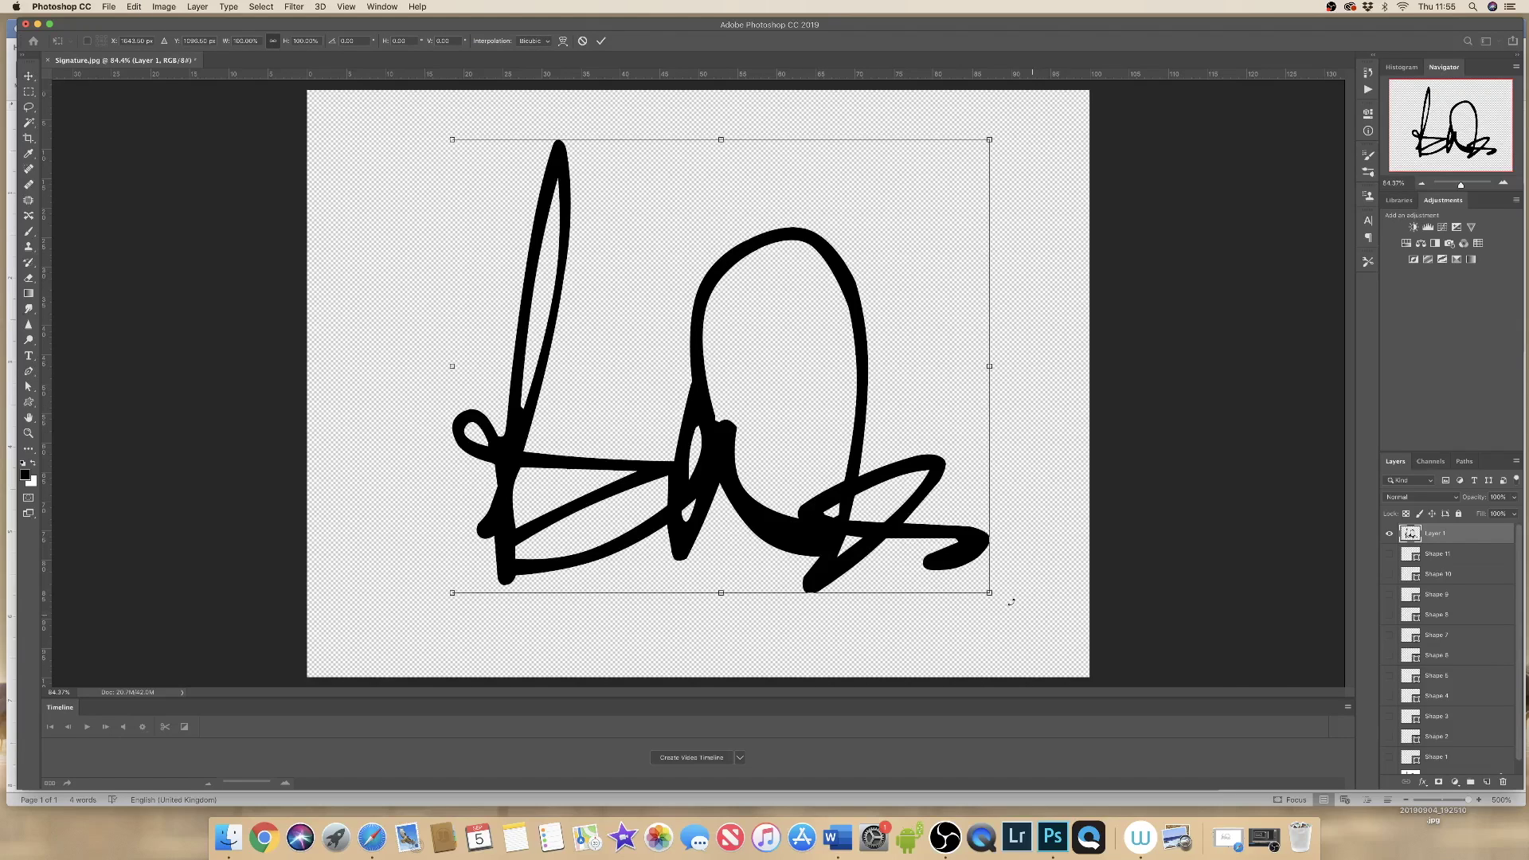
mouse_move(1027, 618)
mouse_down()
mouse_move(1214, 681)
mouse_move(1111, 593)
mouse_up()
mouse_move(1006, 569)
mouse_down()
mouse_move(717, 382)
mouse_move(637, 303)
mouse_move(1050, 626)
mouse_up()
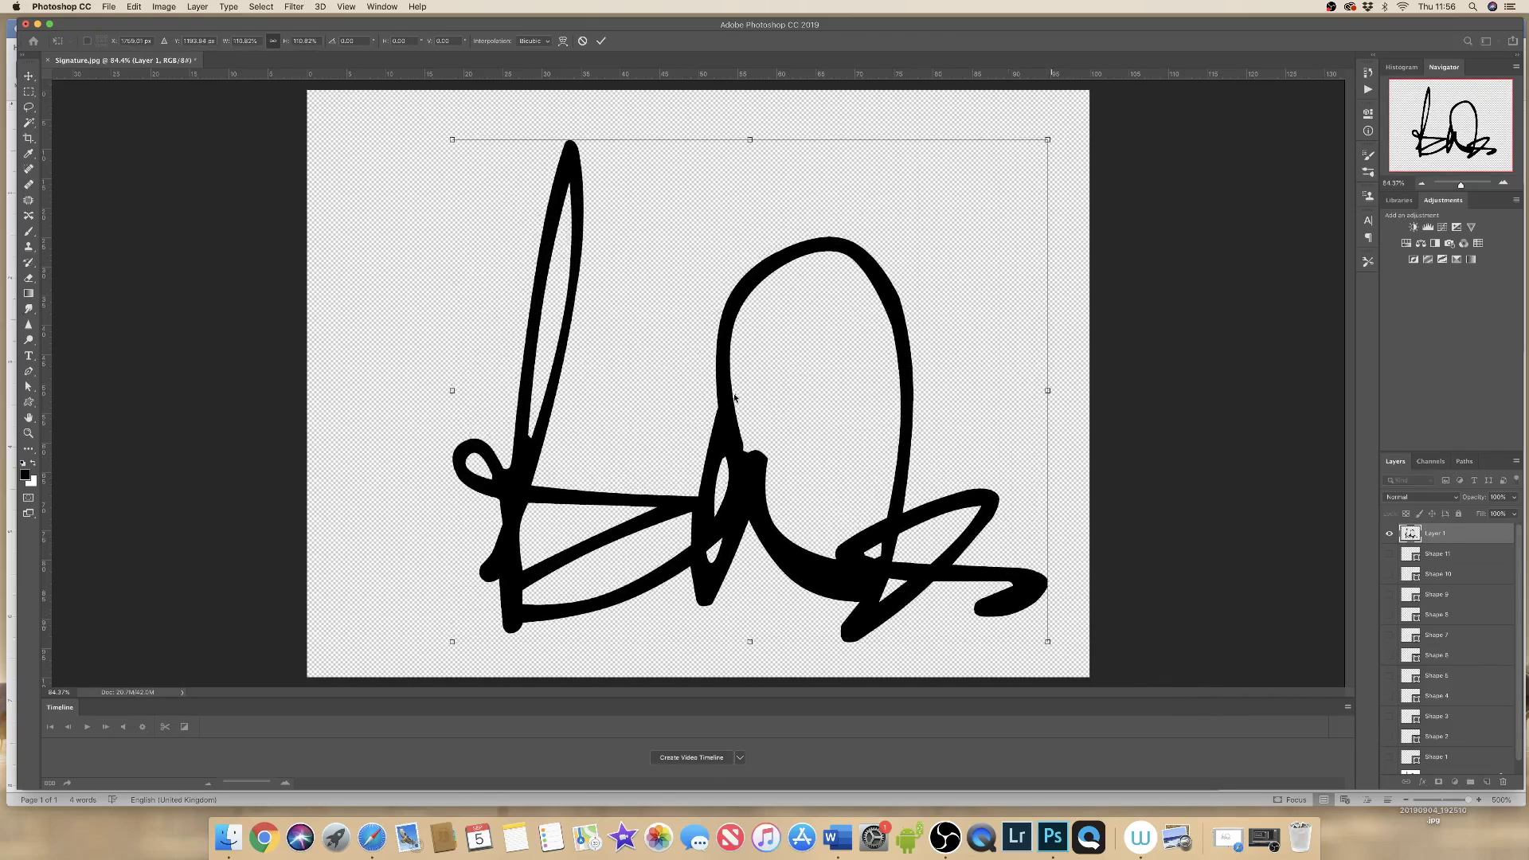
drag(734, 381, 697, 360)
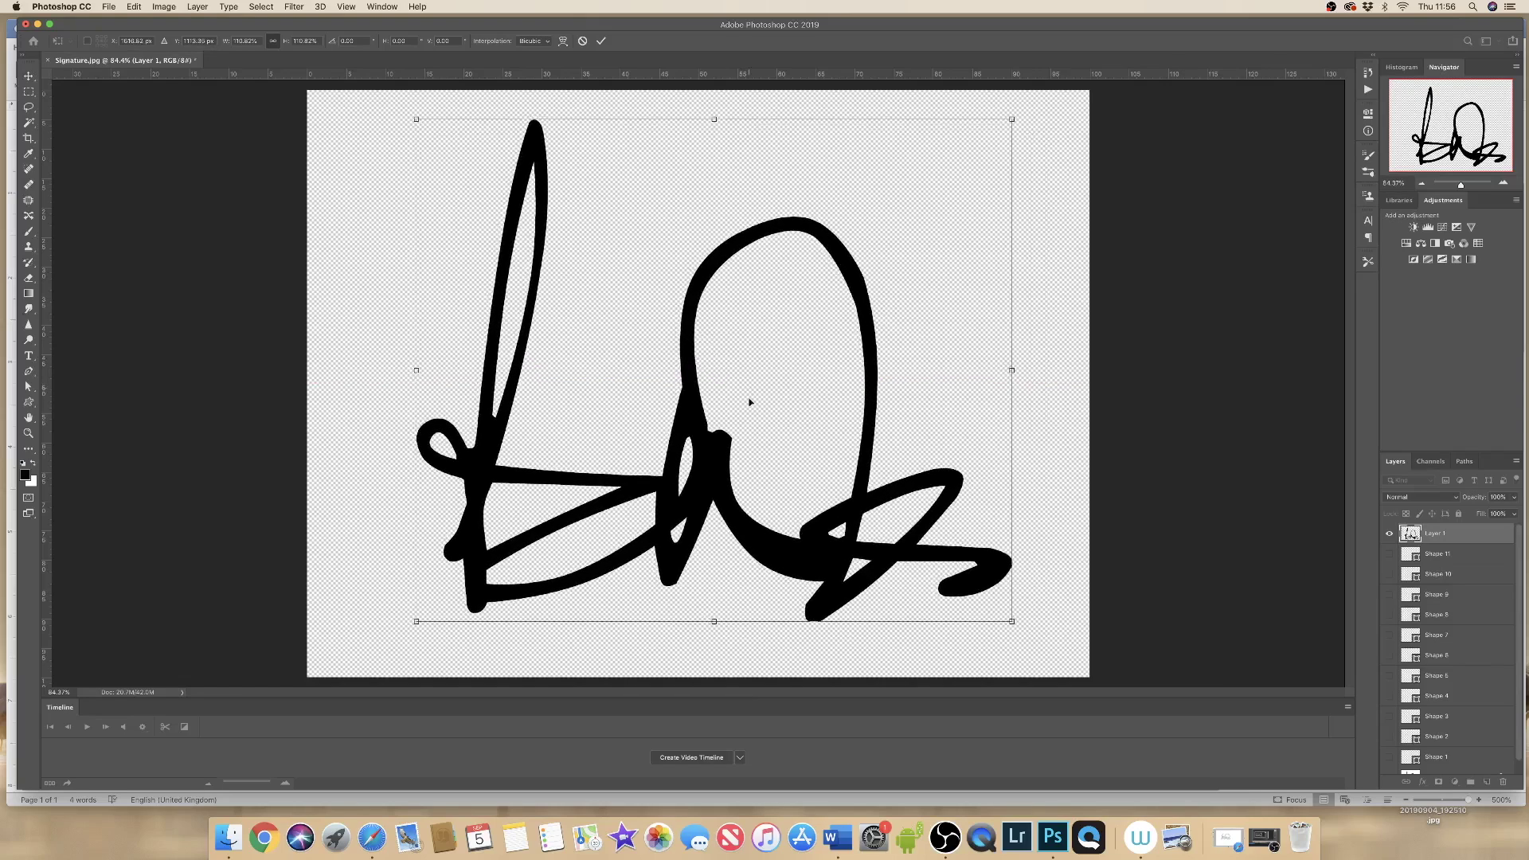
key(Return)
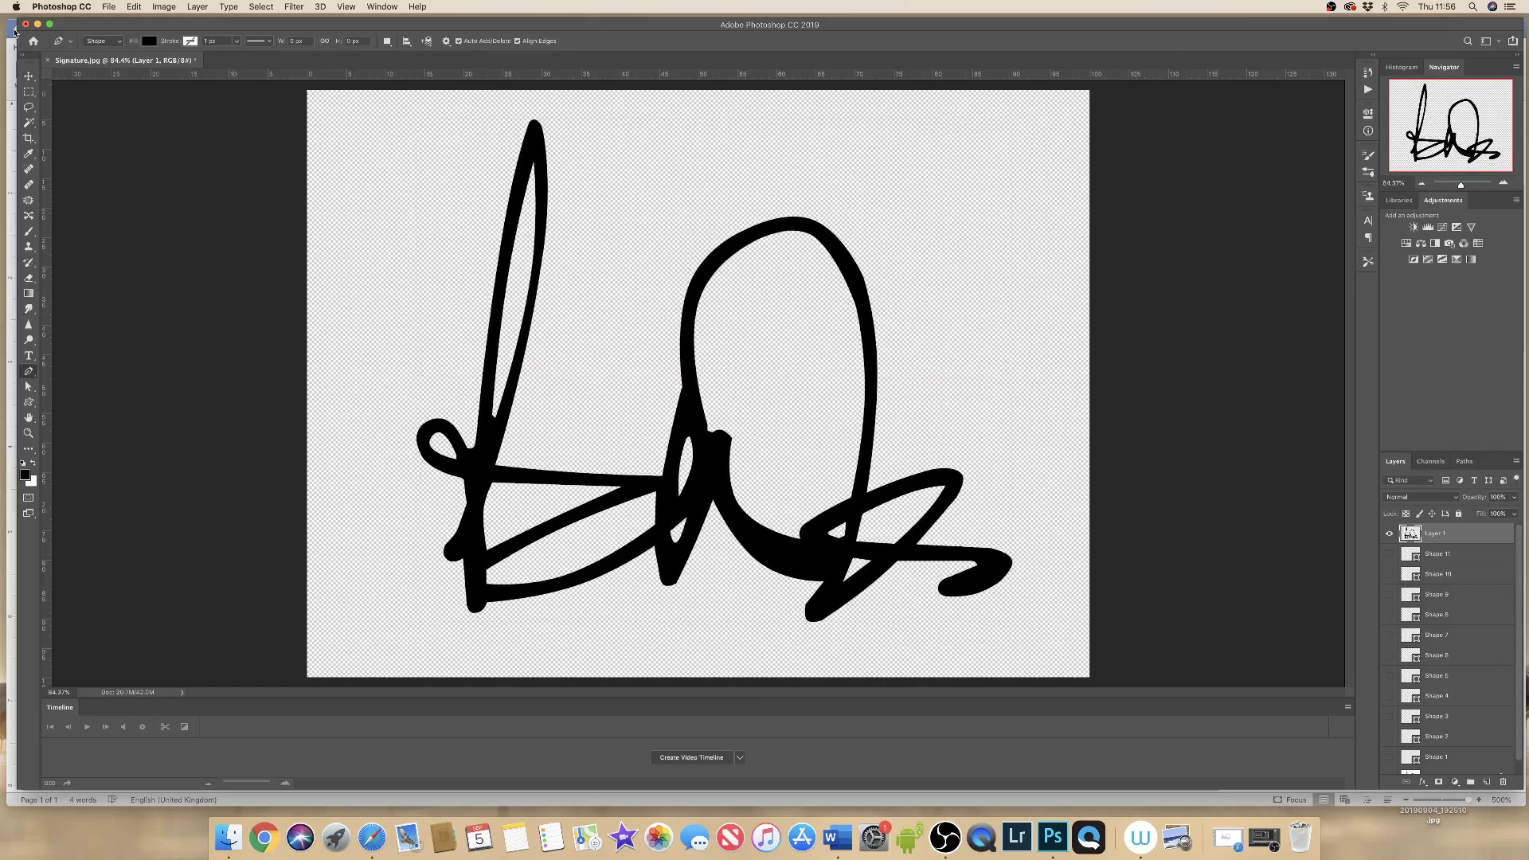
Save the signature as a PNG copy named Sig PSH in the Documents folder, using the large file size option.
click(109, 7)
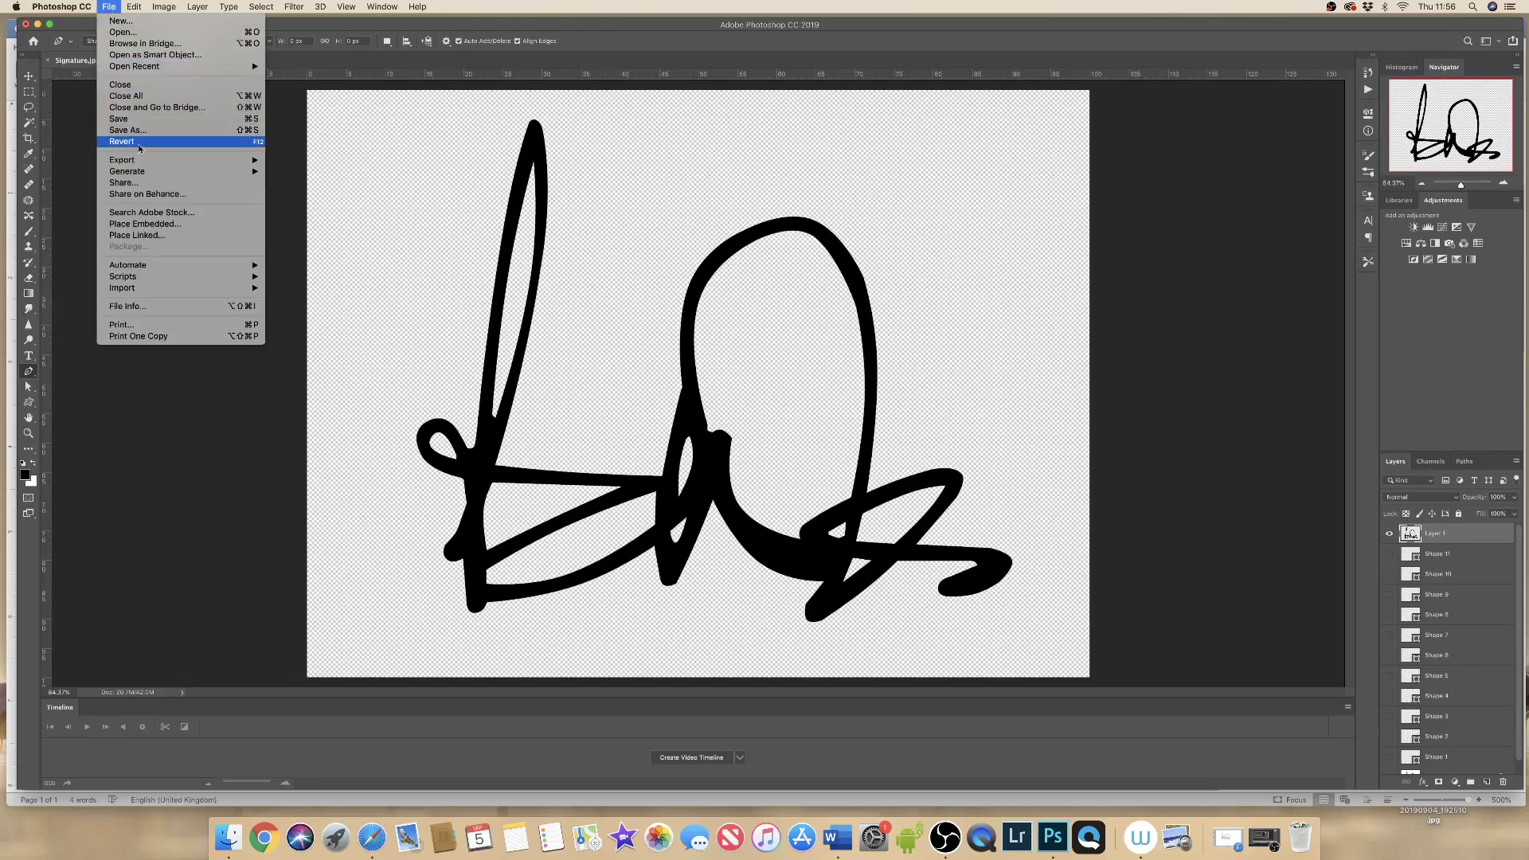
mouse_move(132, 164)
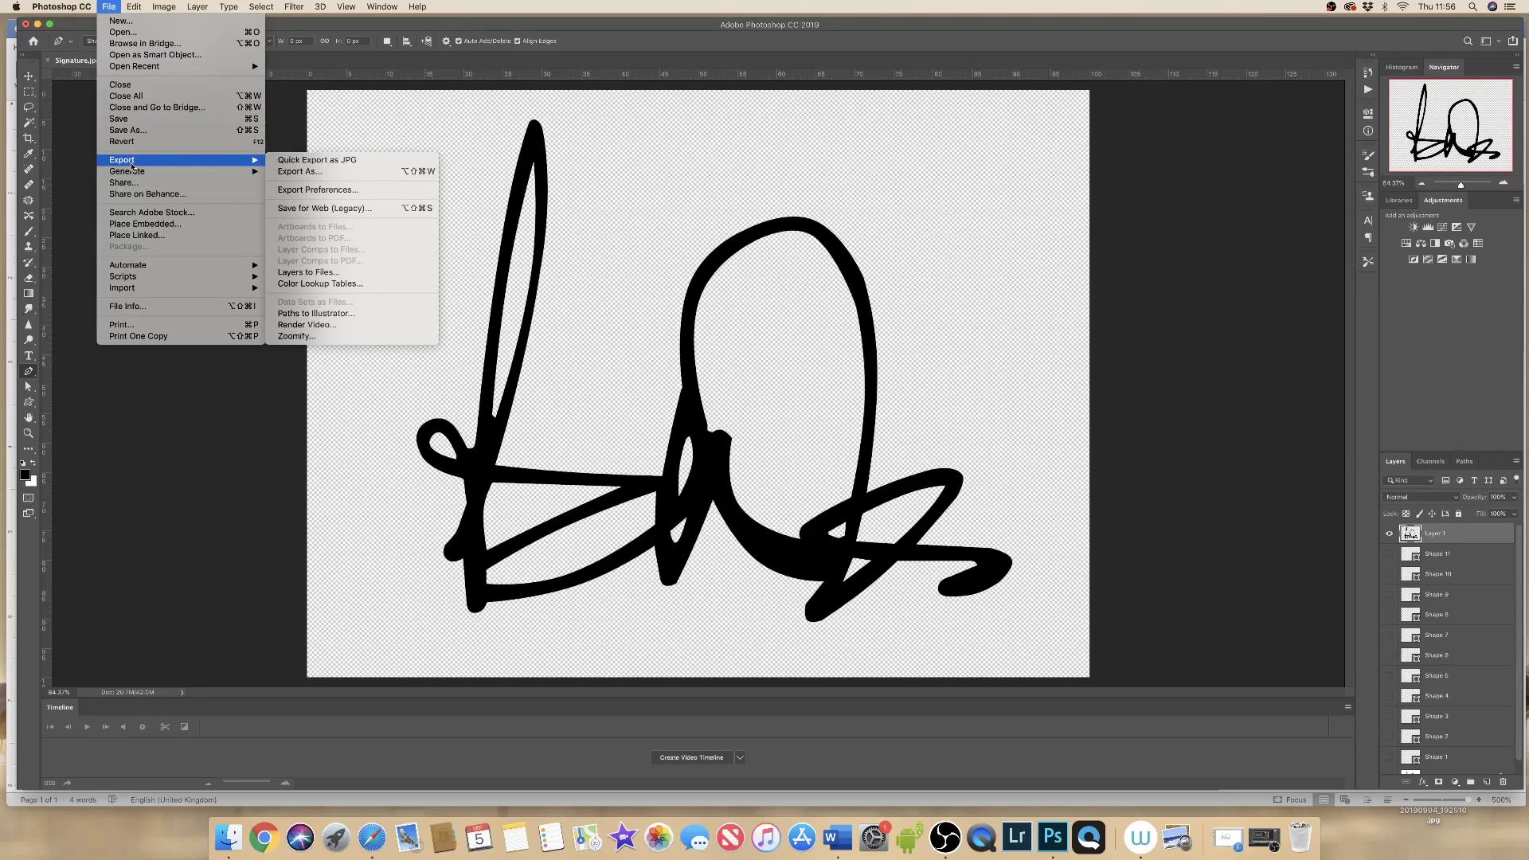
click(123, 119)
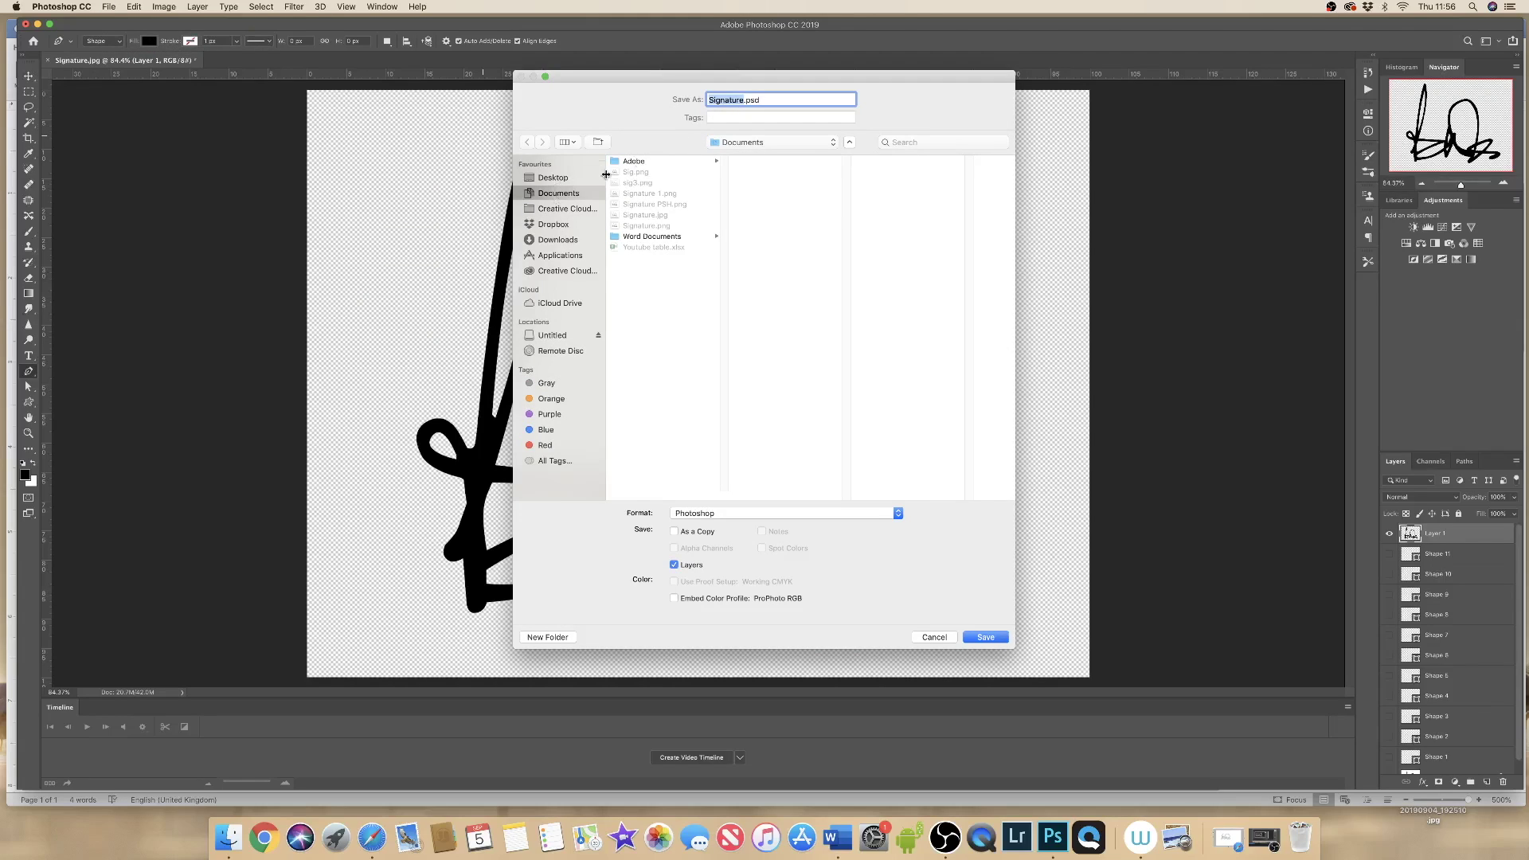
click(722, 514)
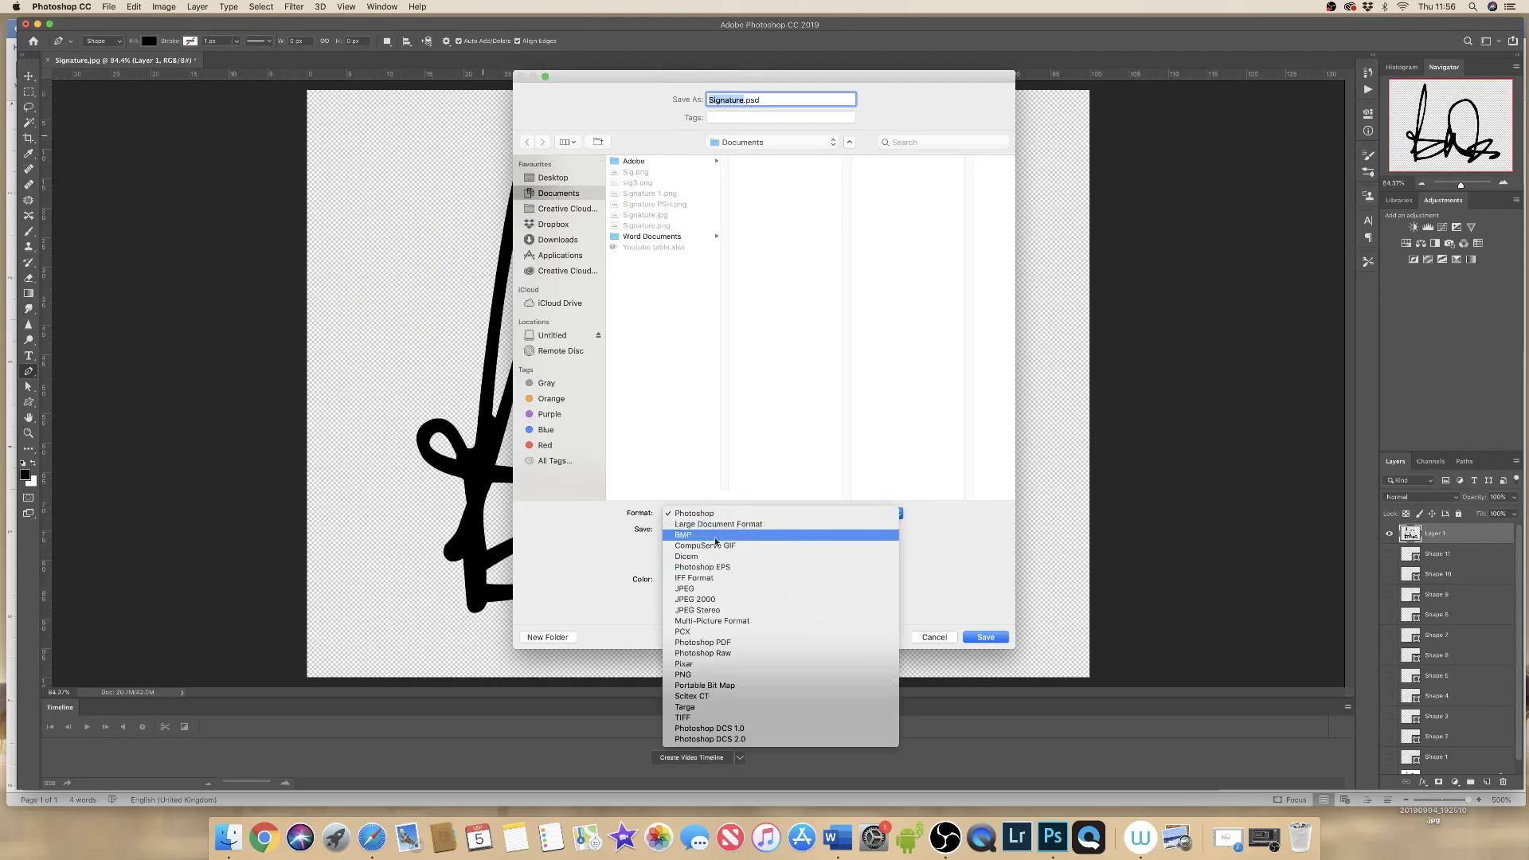
click(690, 675)
text(Sig)
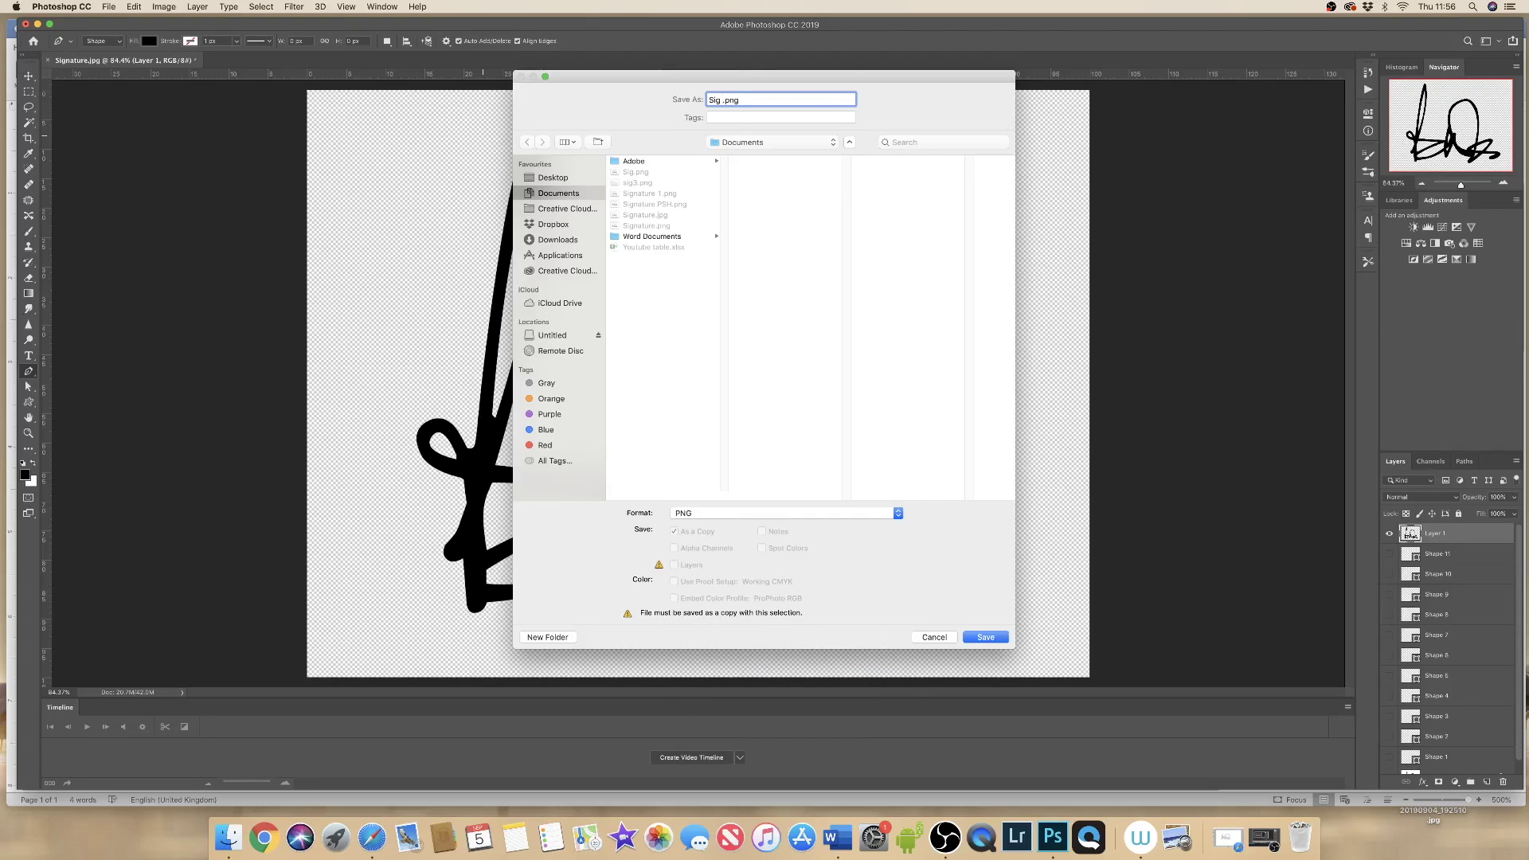
text( PSH)
click(998, 640)
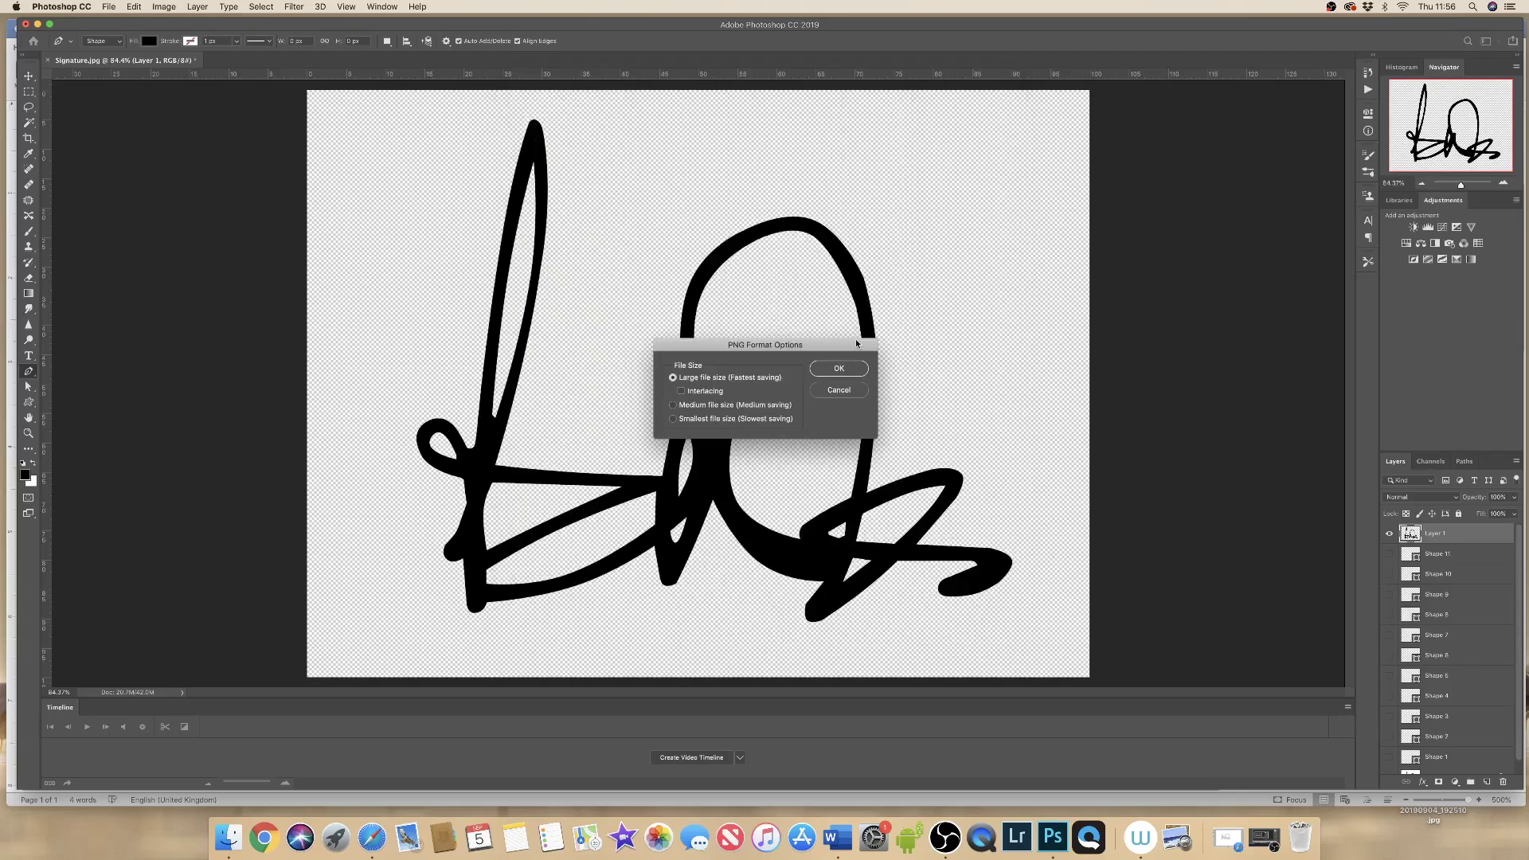
click(839, 369)
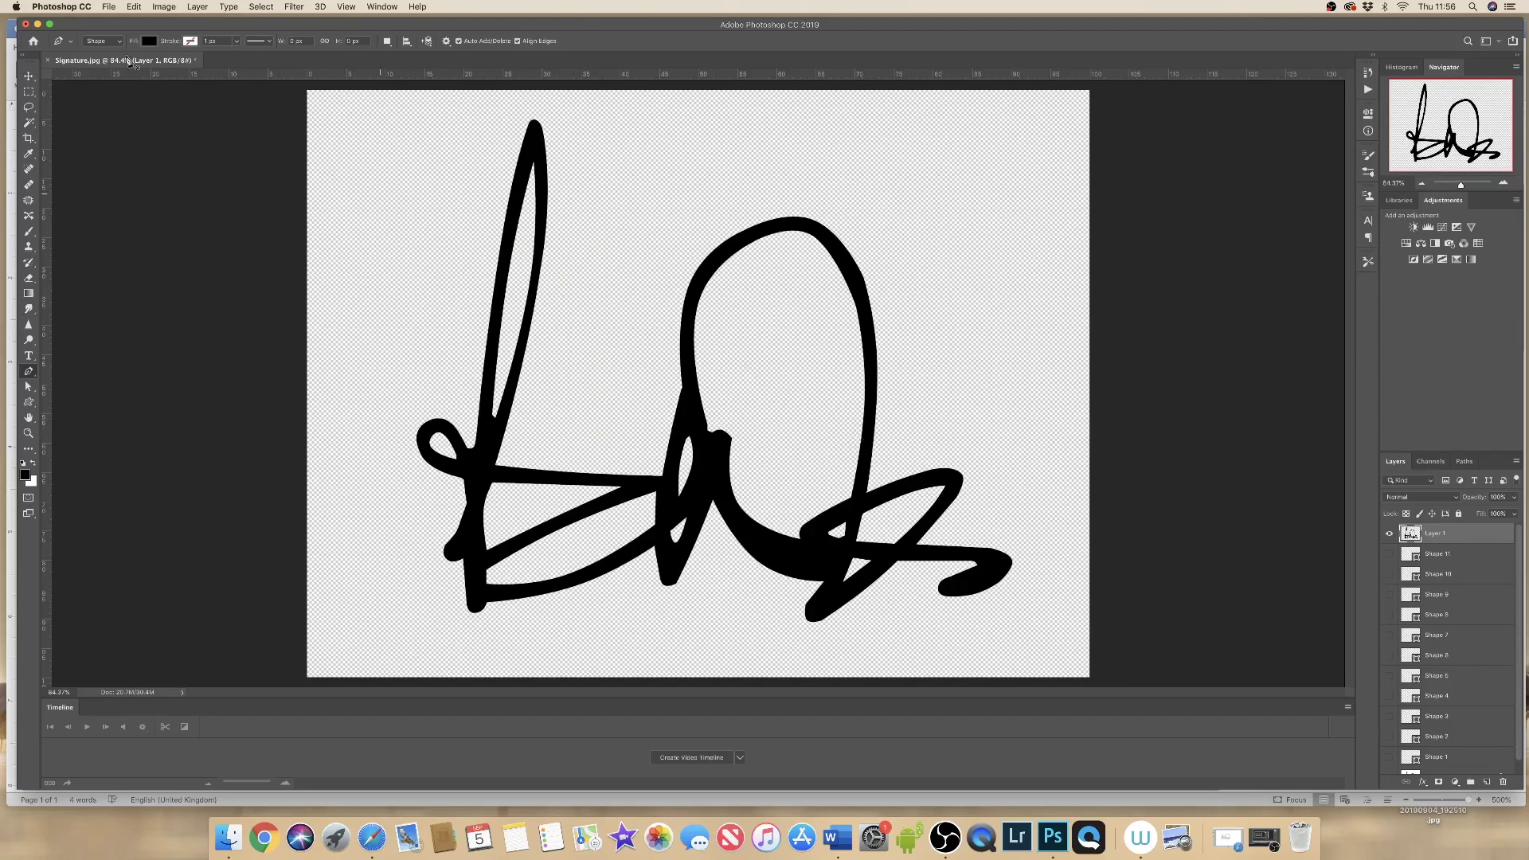
Switch to the Word letter and insert the picture Sig PSH.png on the blank line below the existing signature.
click(37, 25)
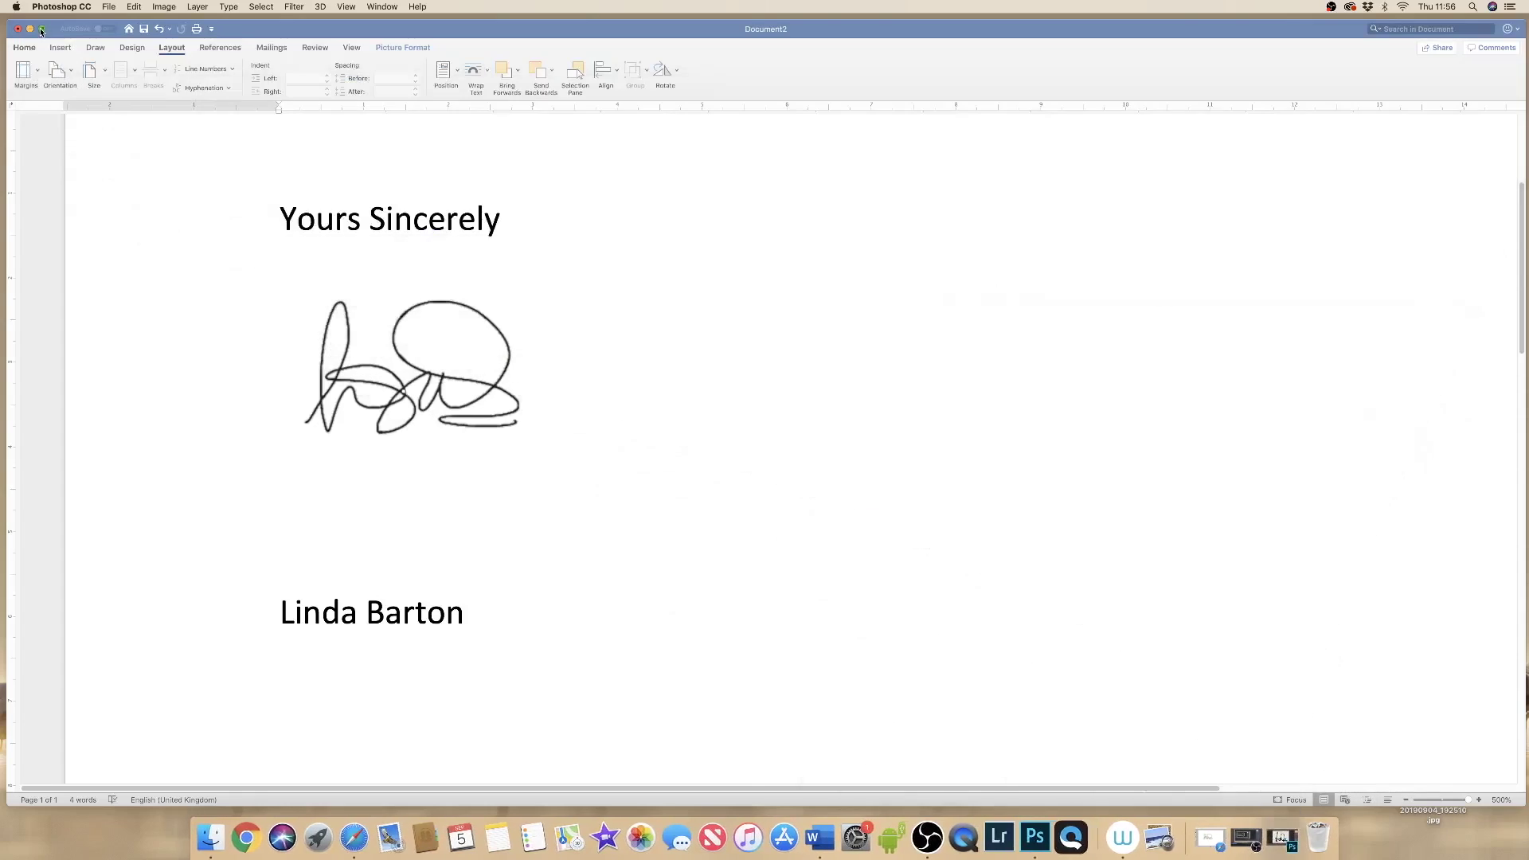
click(469, 510)
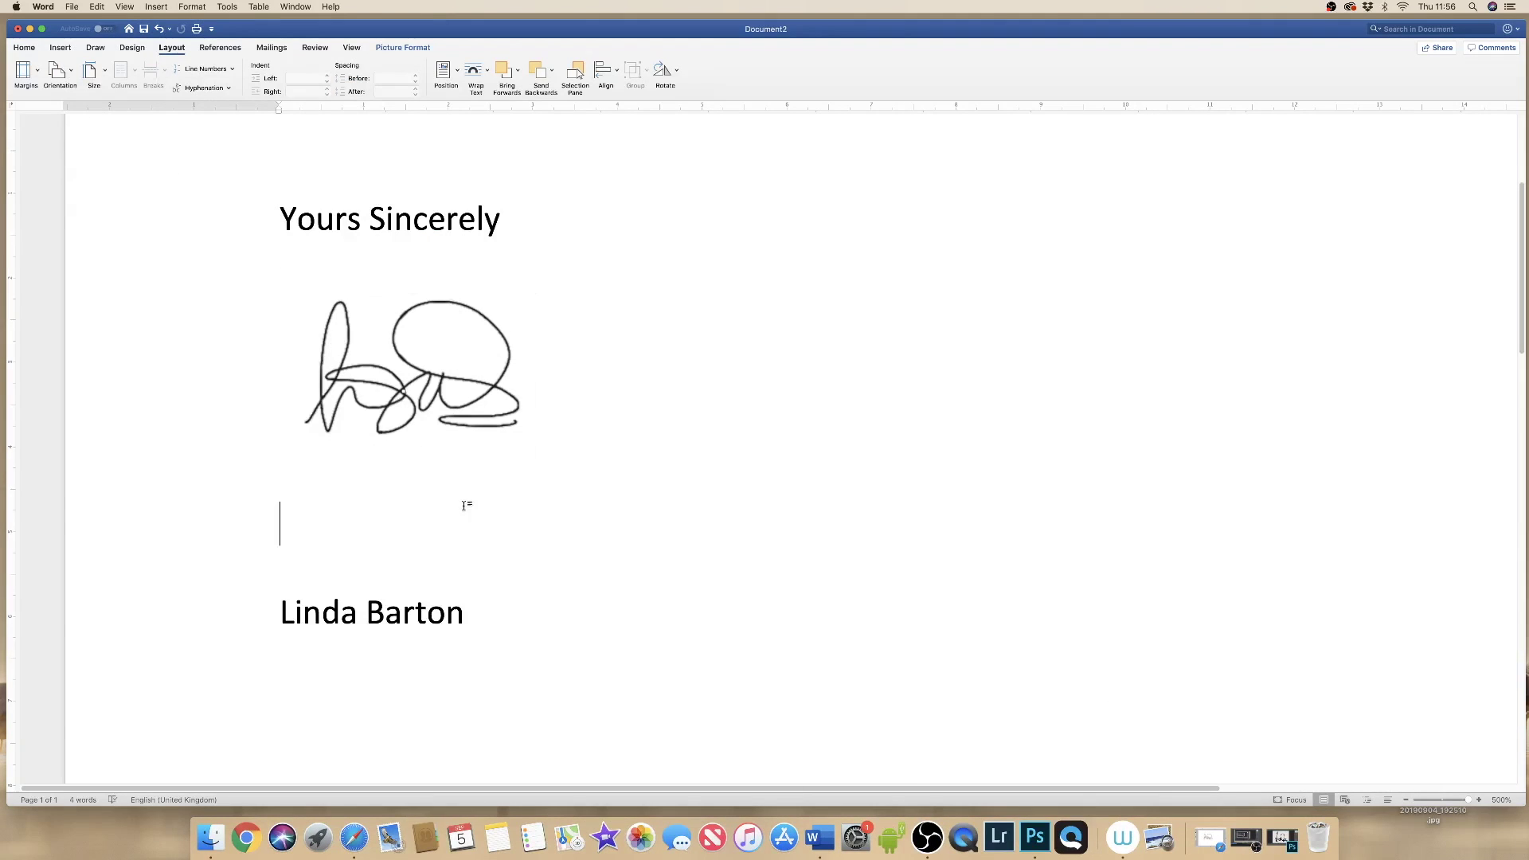
click(61, 49)
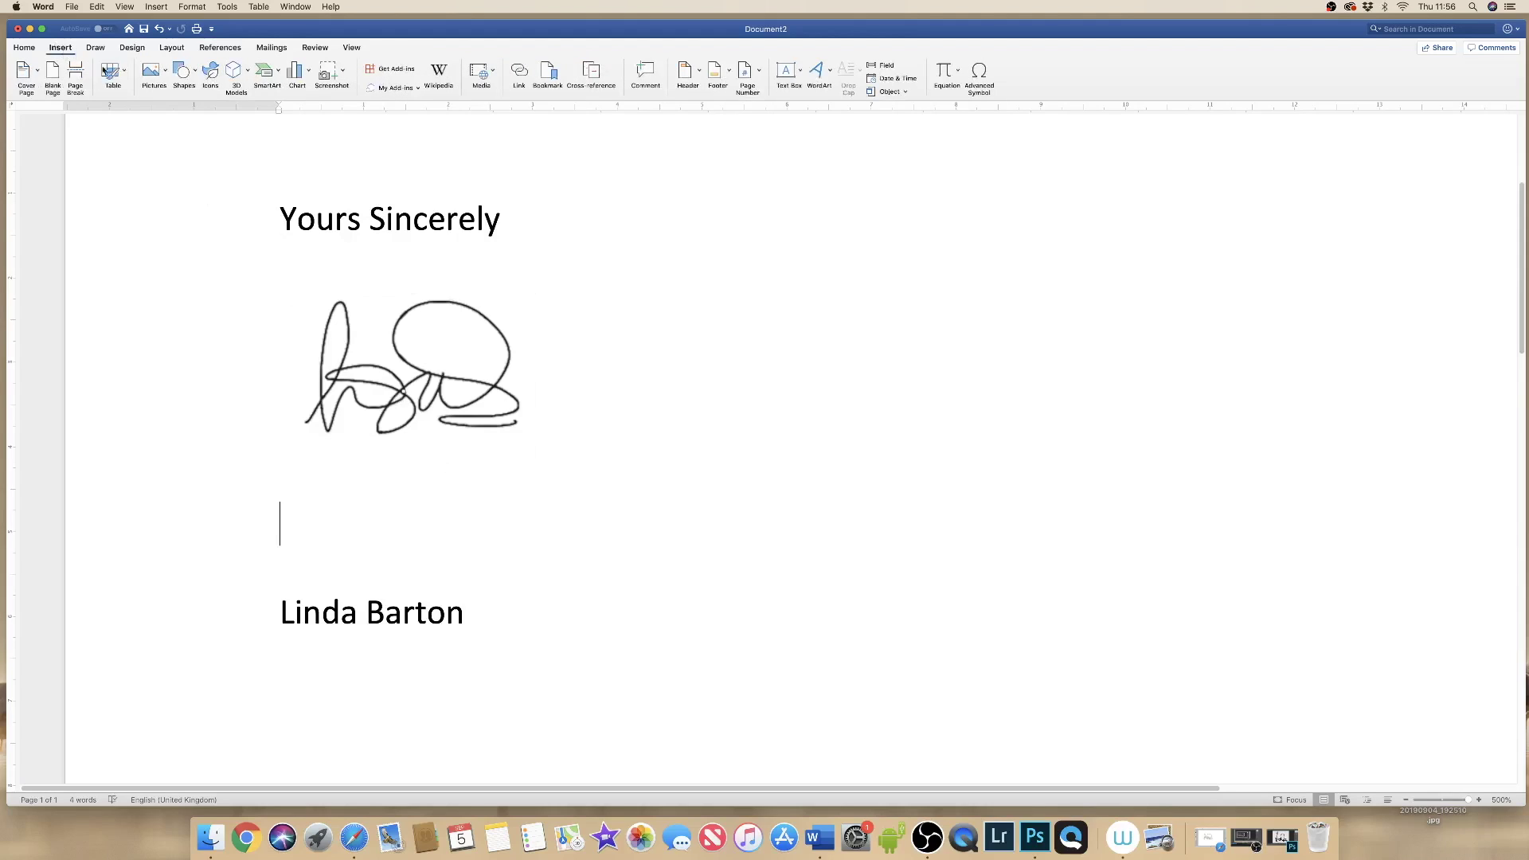
click(152, 72)
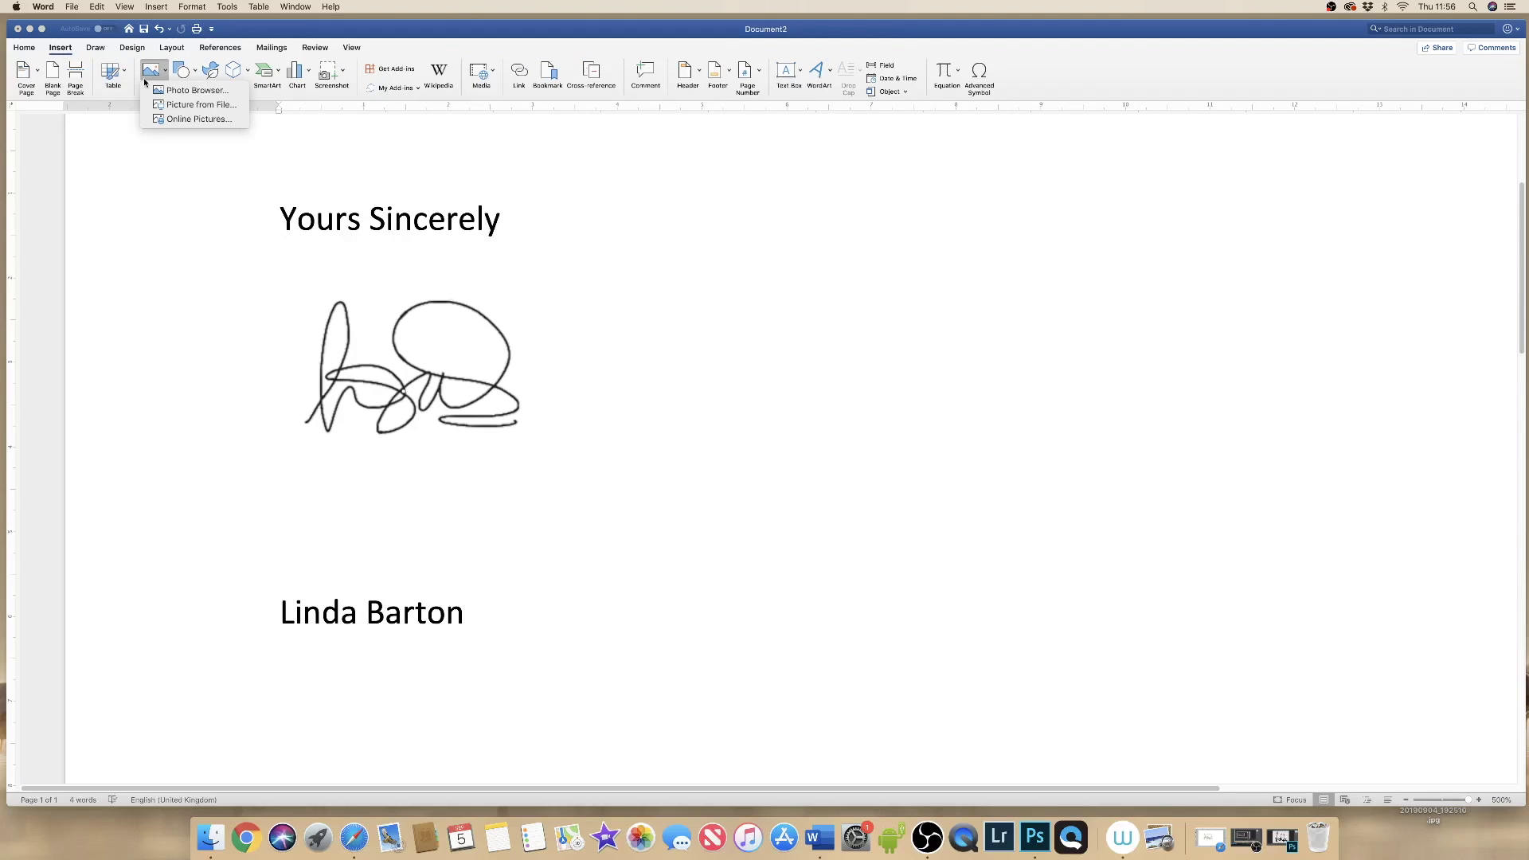
click(175, 106)
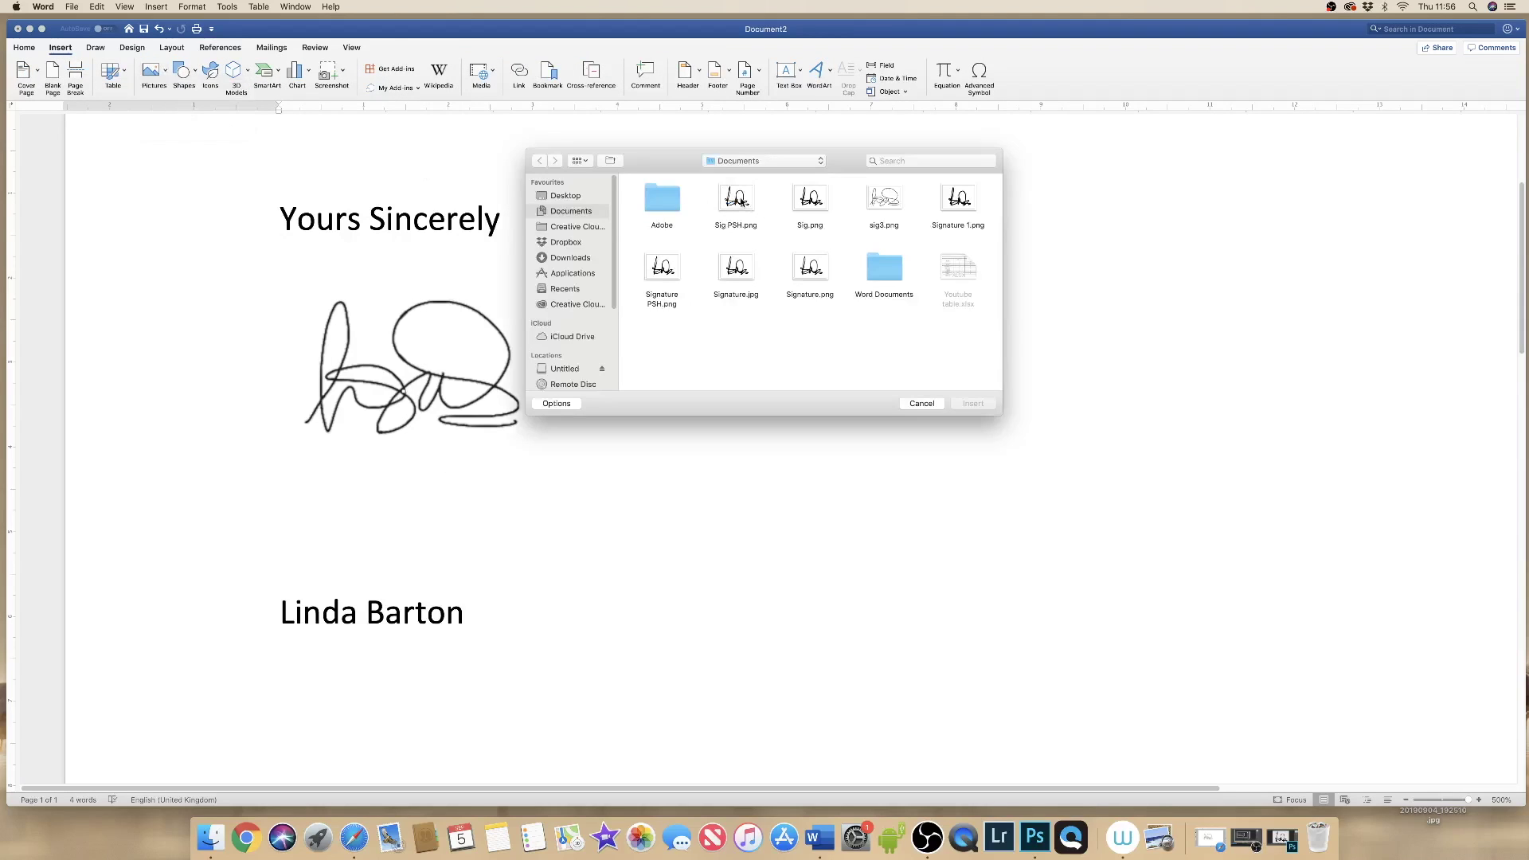
click(736, 201)
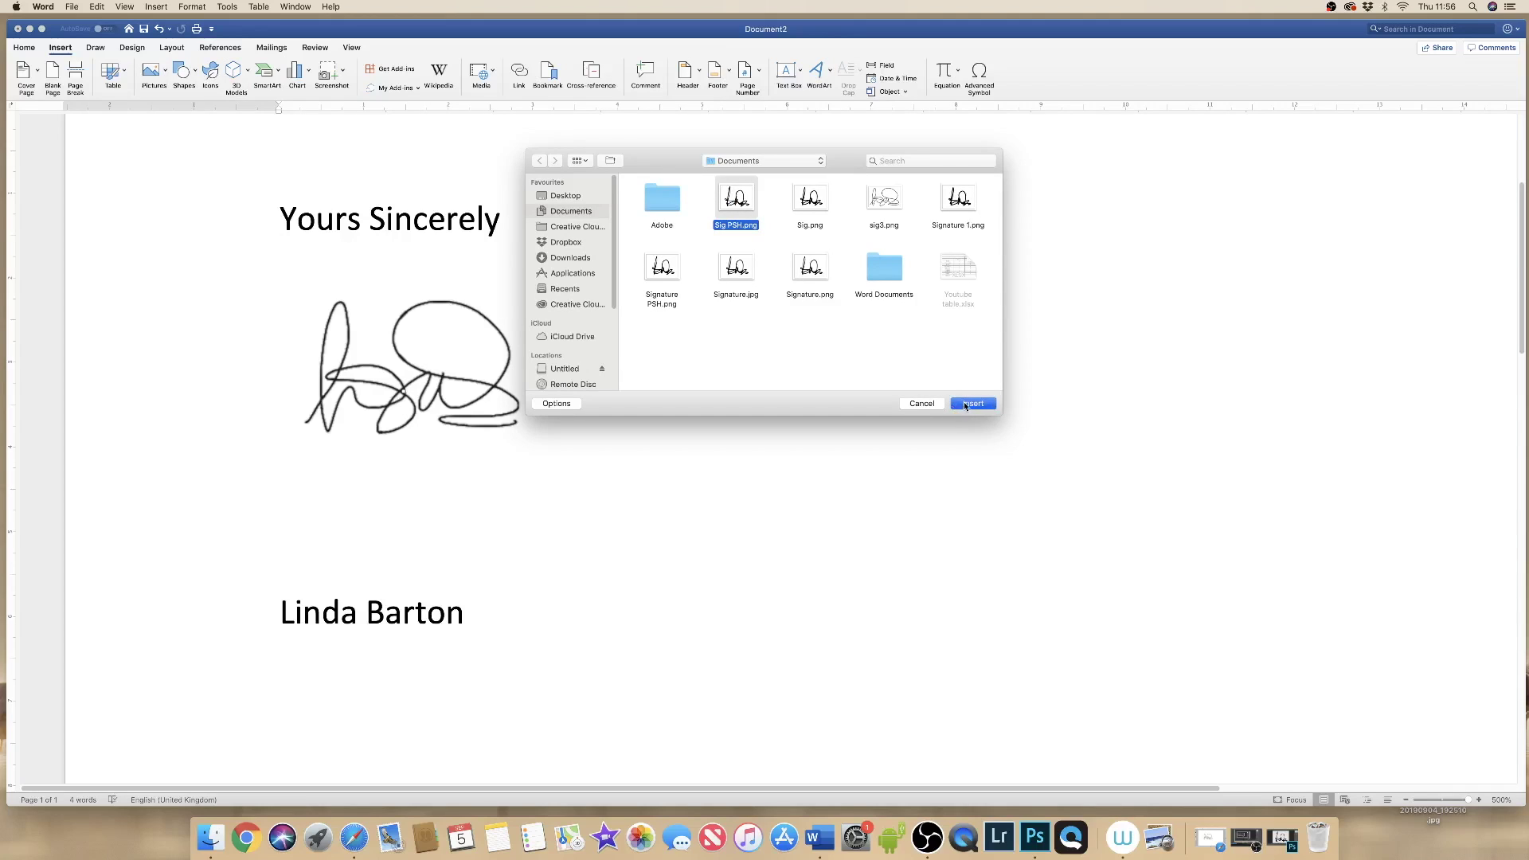
click(964, 405)
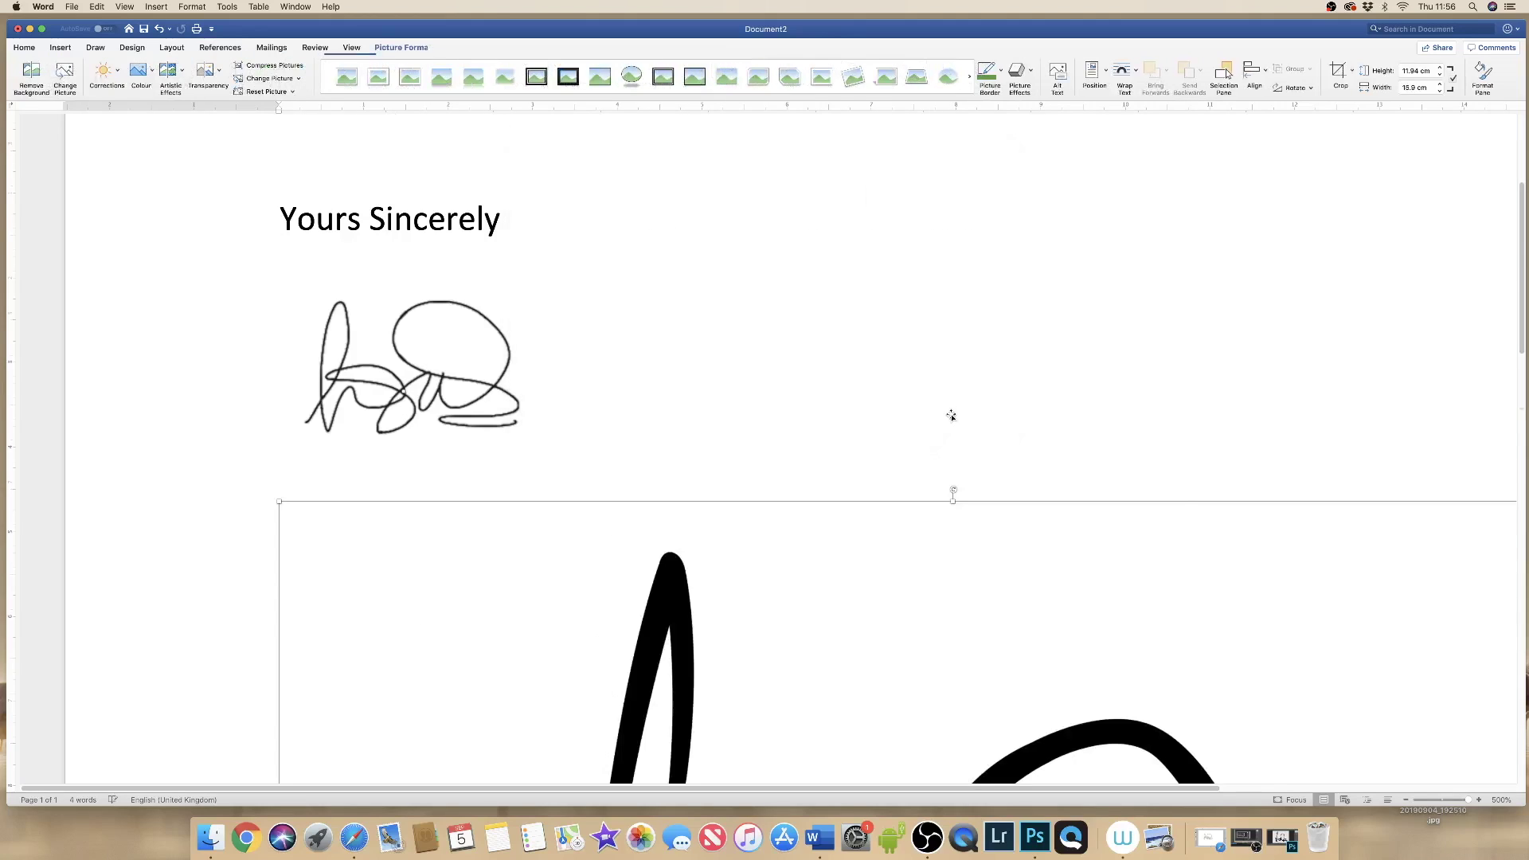
click(385, 347)
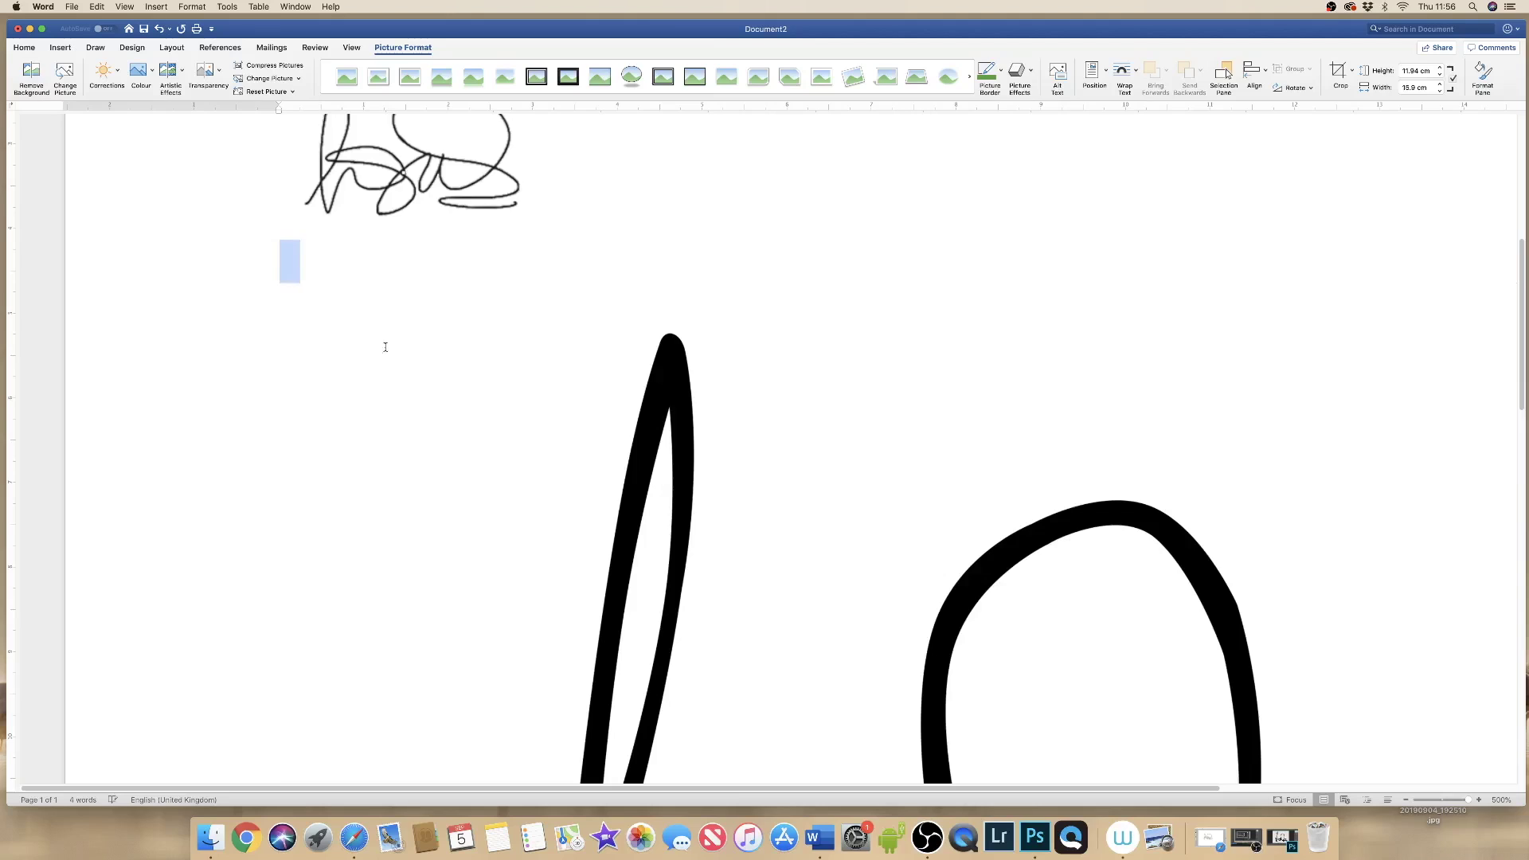
Shrink the inserted signature picture proportionally to about 4.98 cm high and 6.64 cm wide.
click(294, 298)
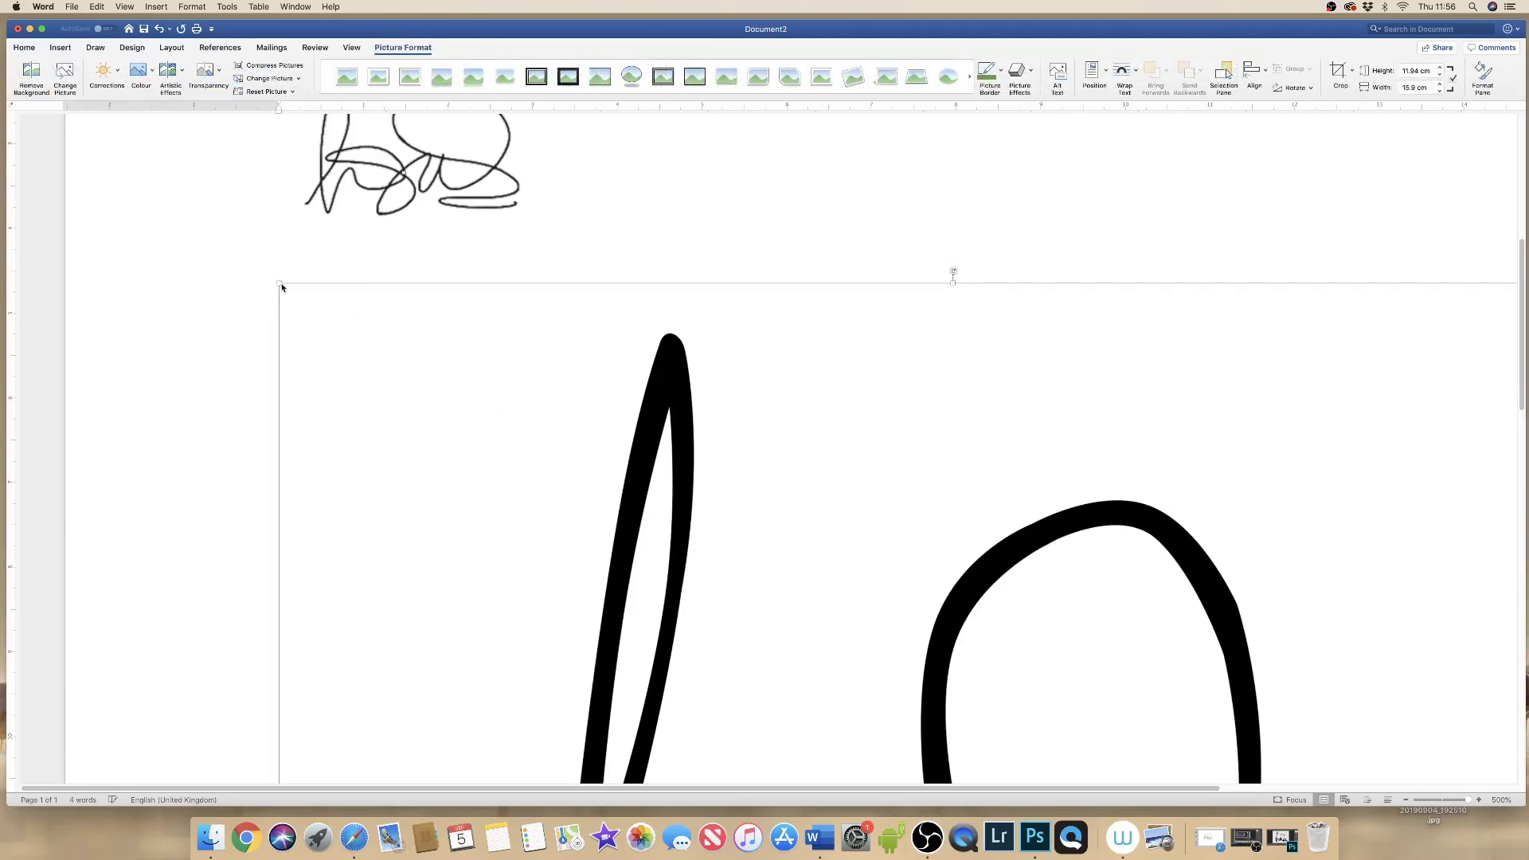
drag(293, 290, 1063, 656)
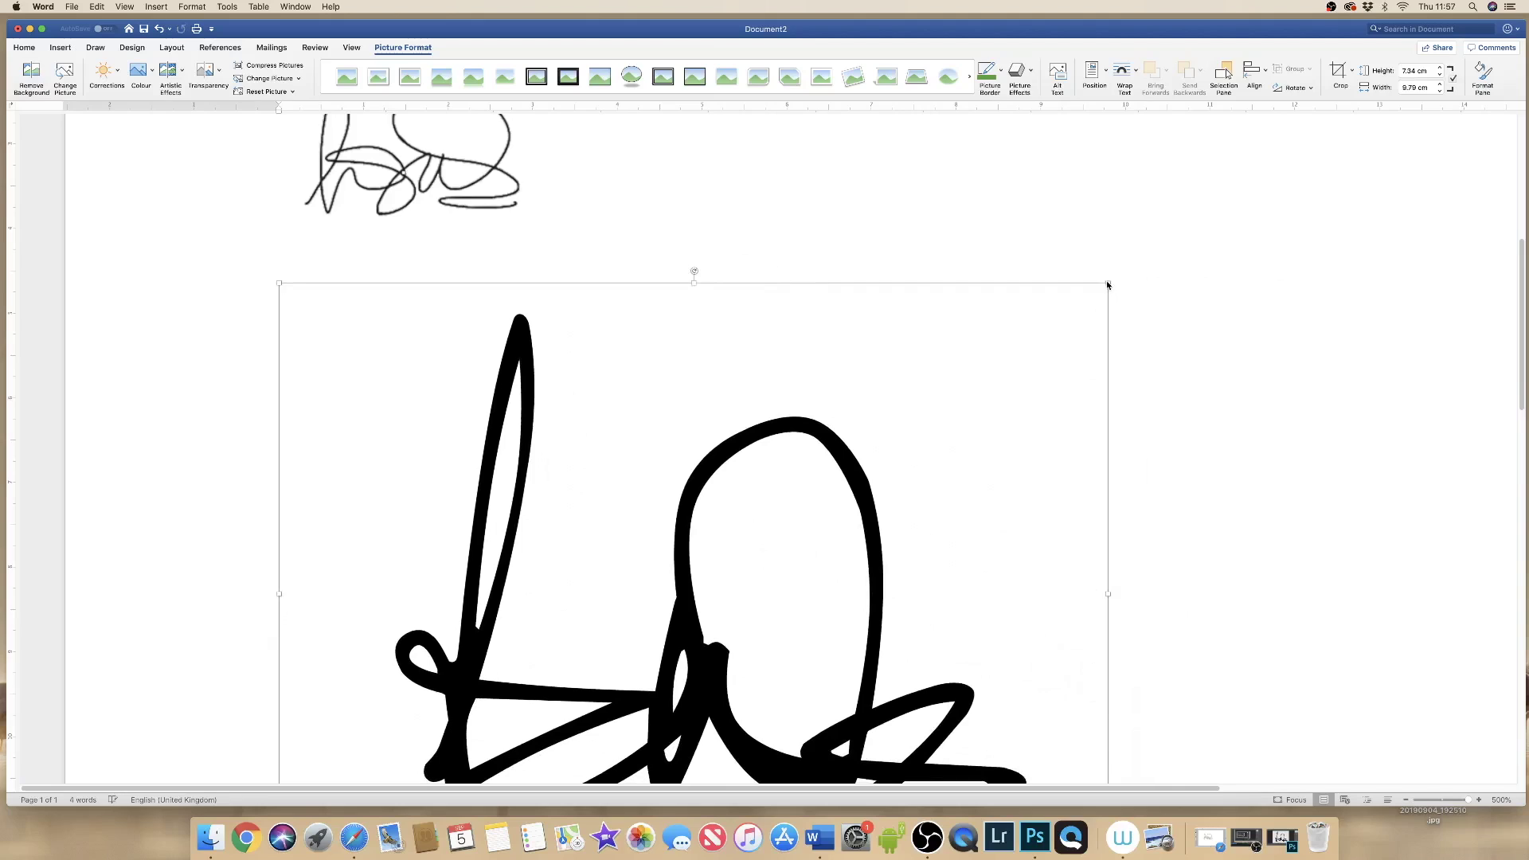
drag(1097, 292, 301, 434)
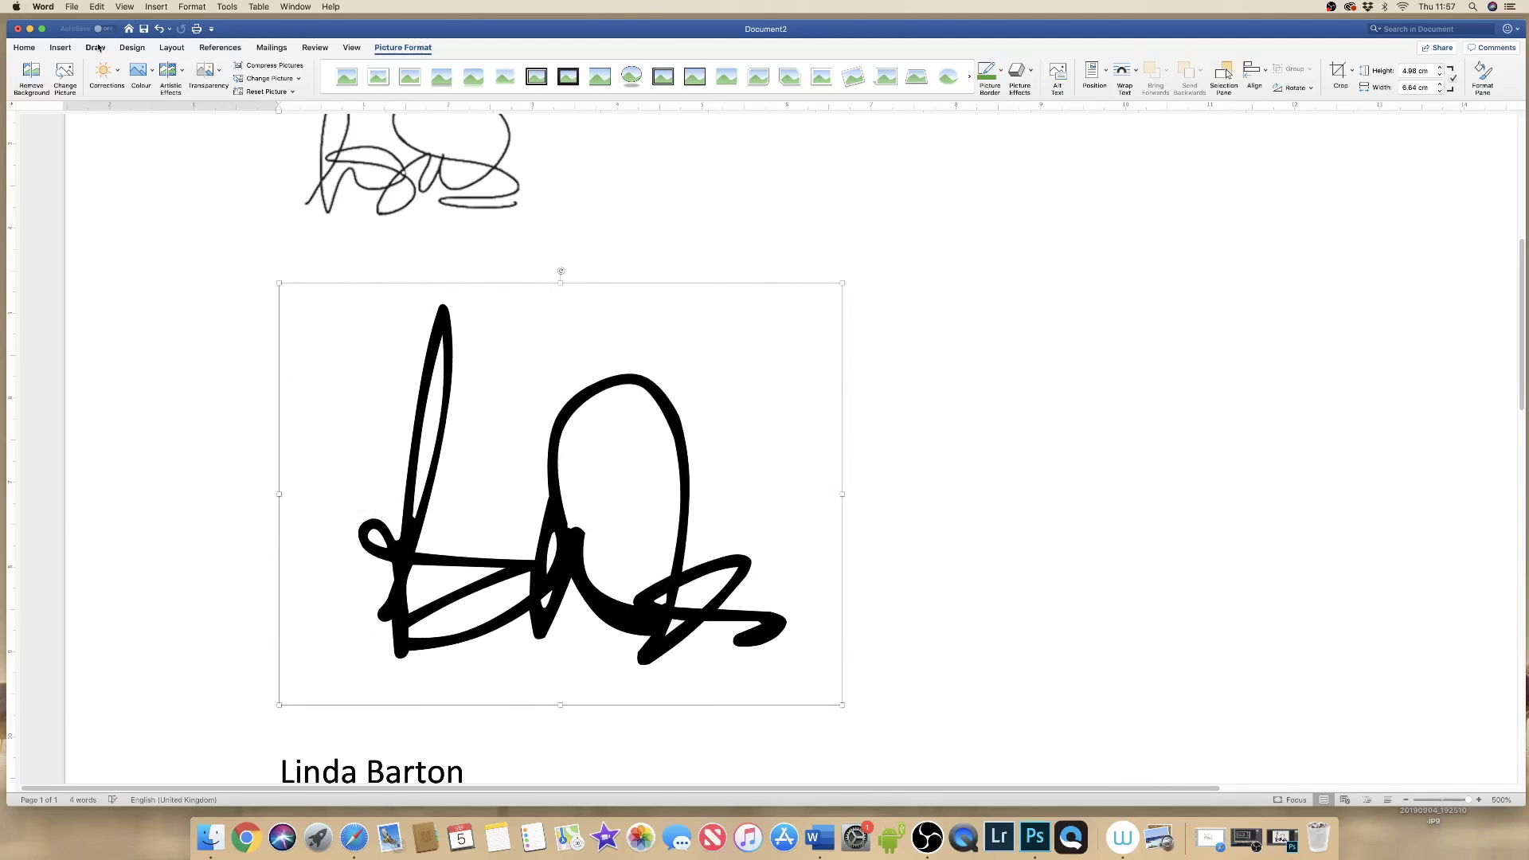
Set the text wrapping of the new signature picture to Tight.
click(130, 47)
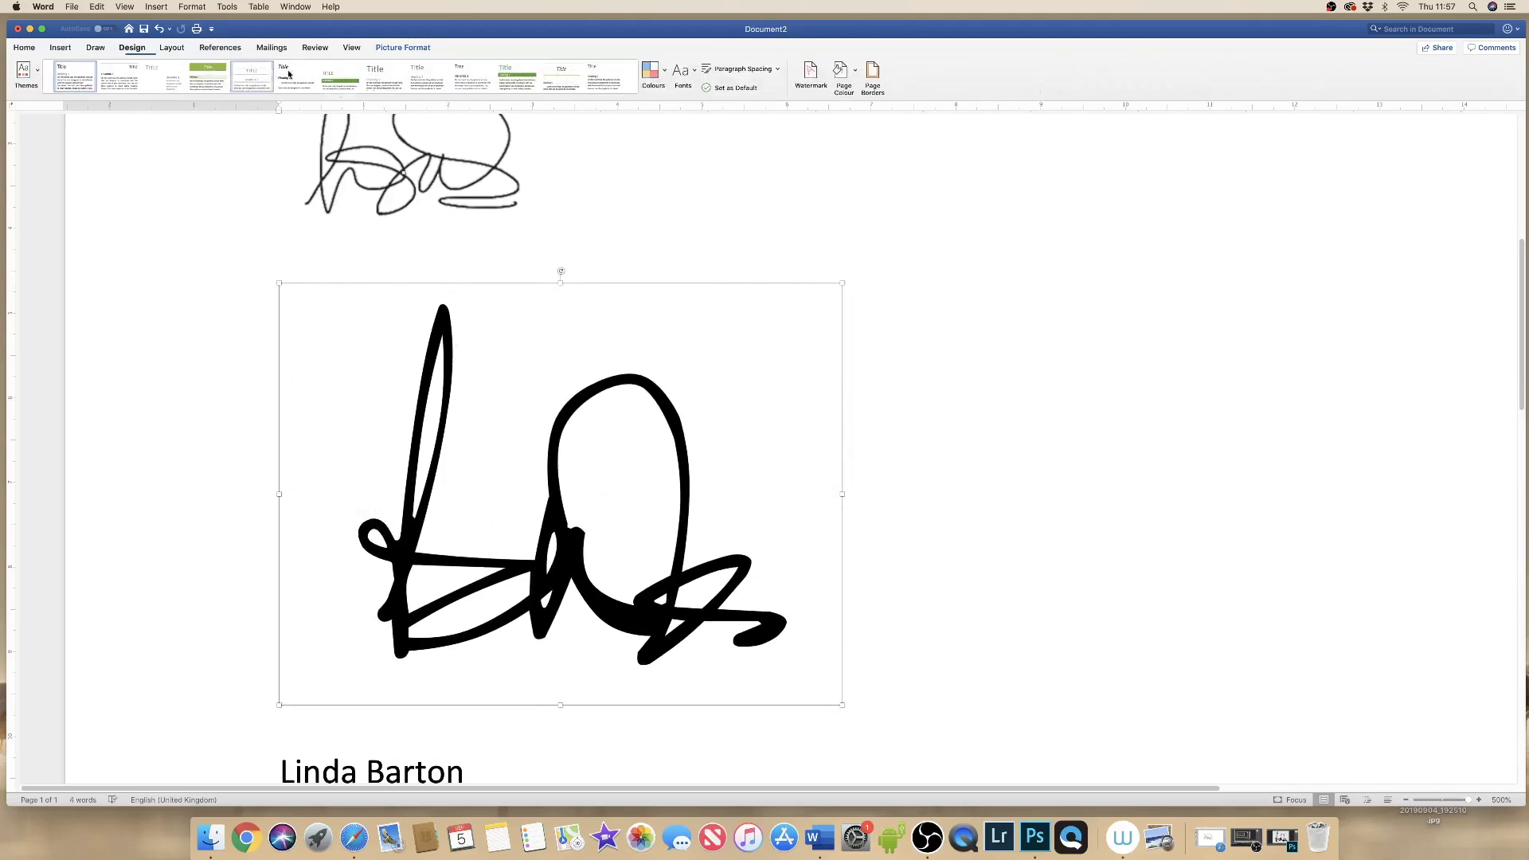
click(171, 48)
click(476, 71)
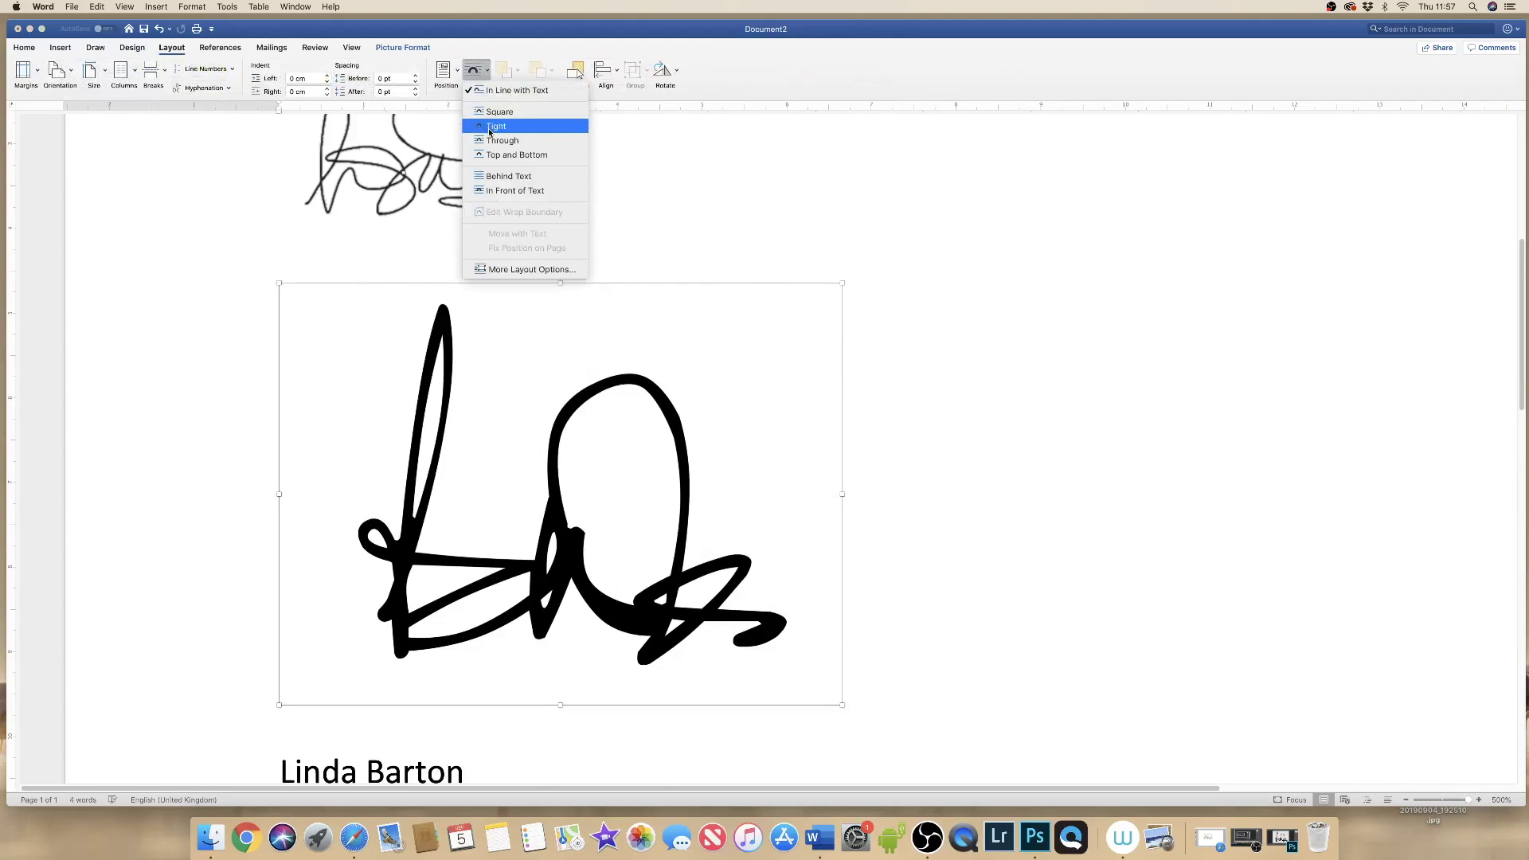
click(499, 128)
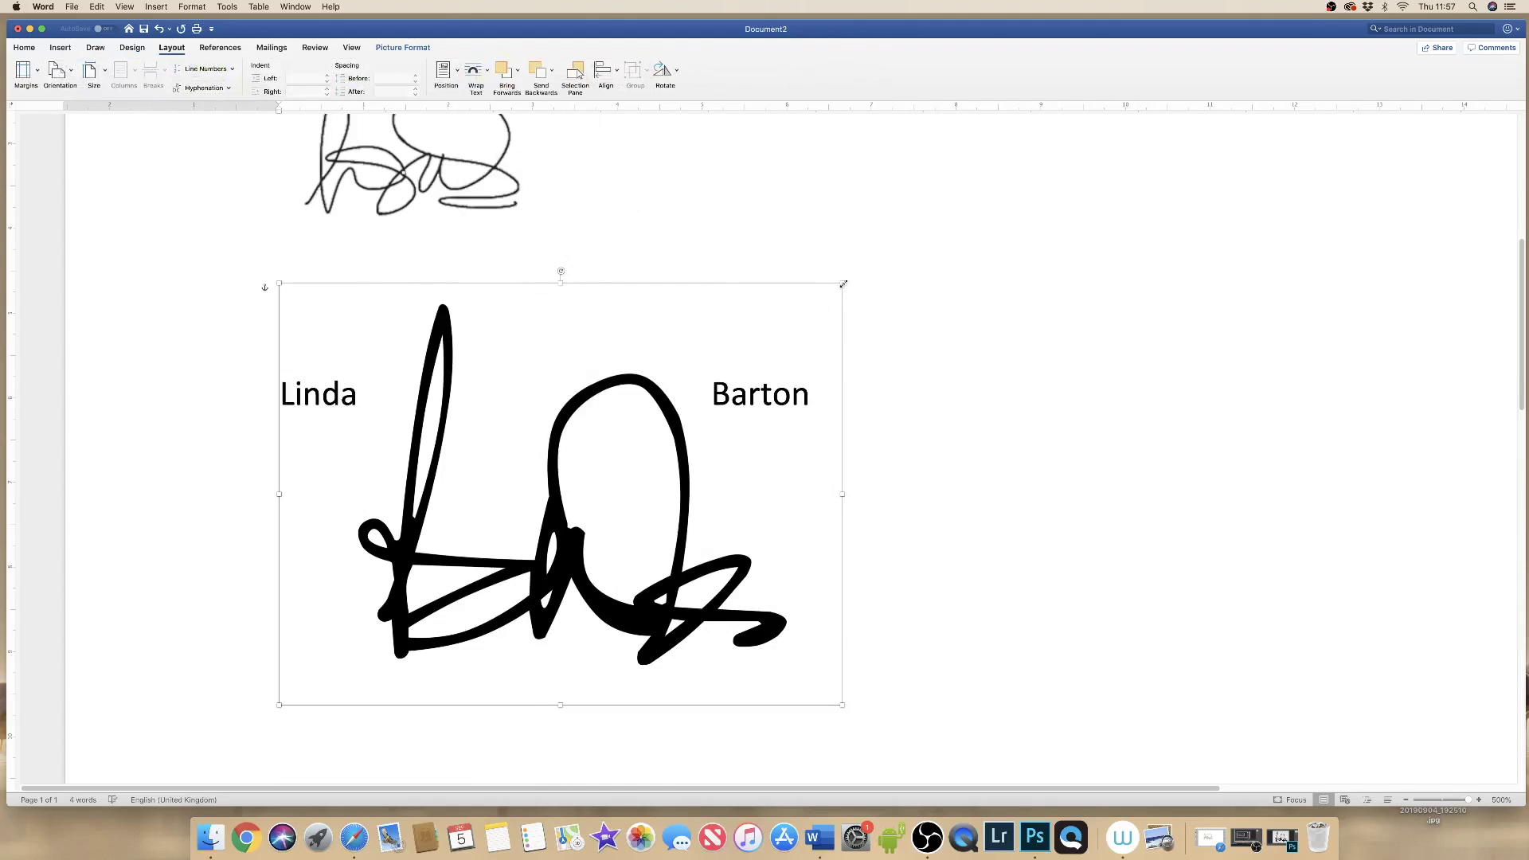
Shrink the new signature to a small size and place it between the existing signature and the sender's typed name.
mouse_move(841, 282)
mouse_down()
mouse_move(726, 350)
mouse_move(436, 587)
mouse_up()
drag(341, 618, 355, 266)
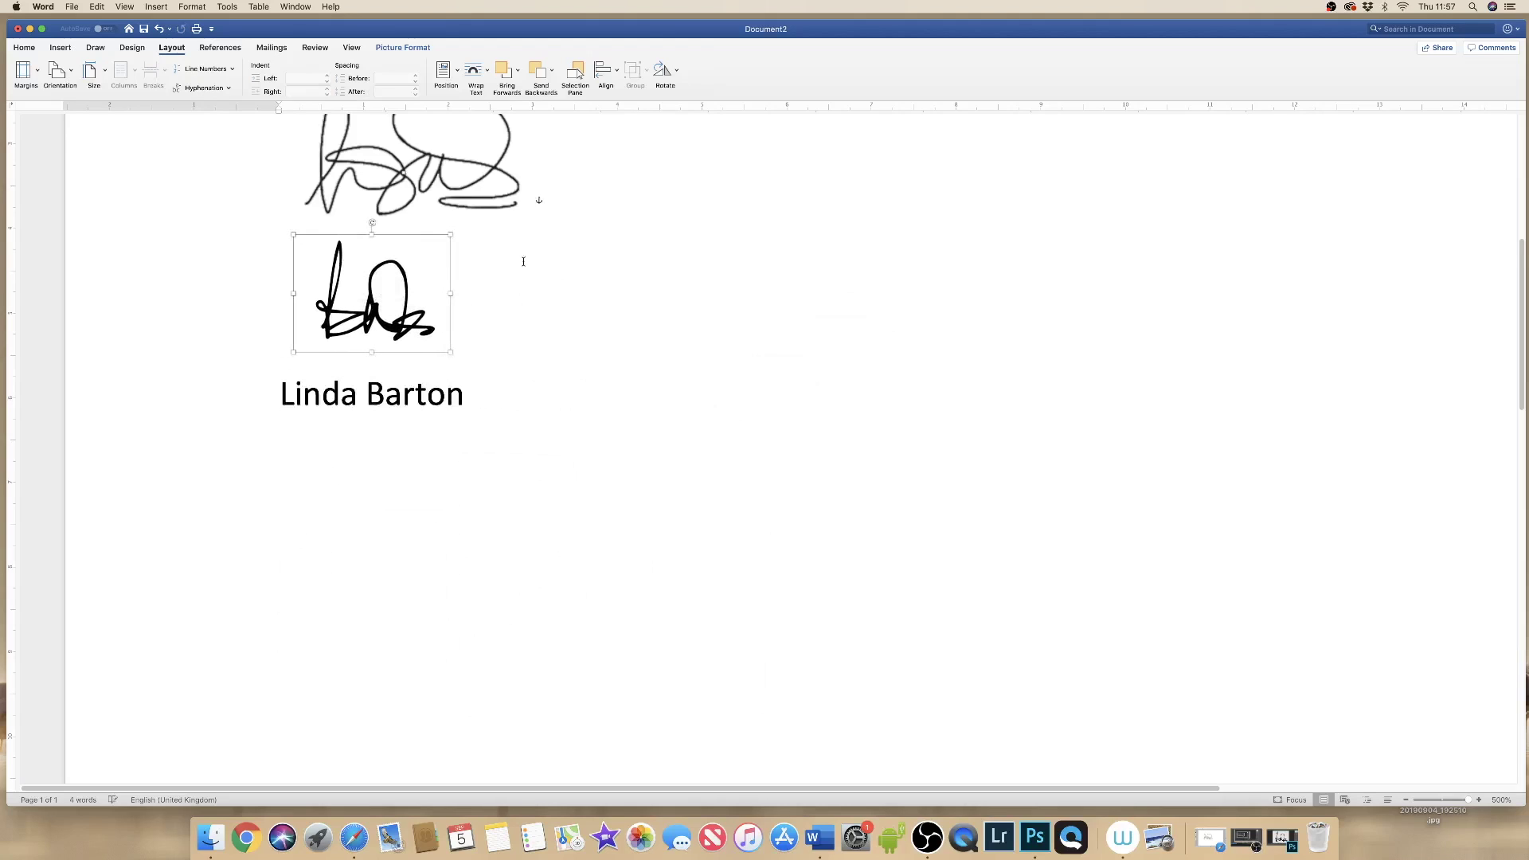
click(539, 355)
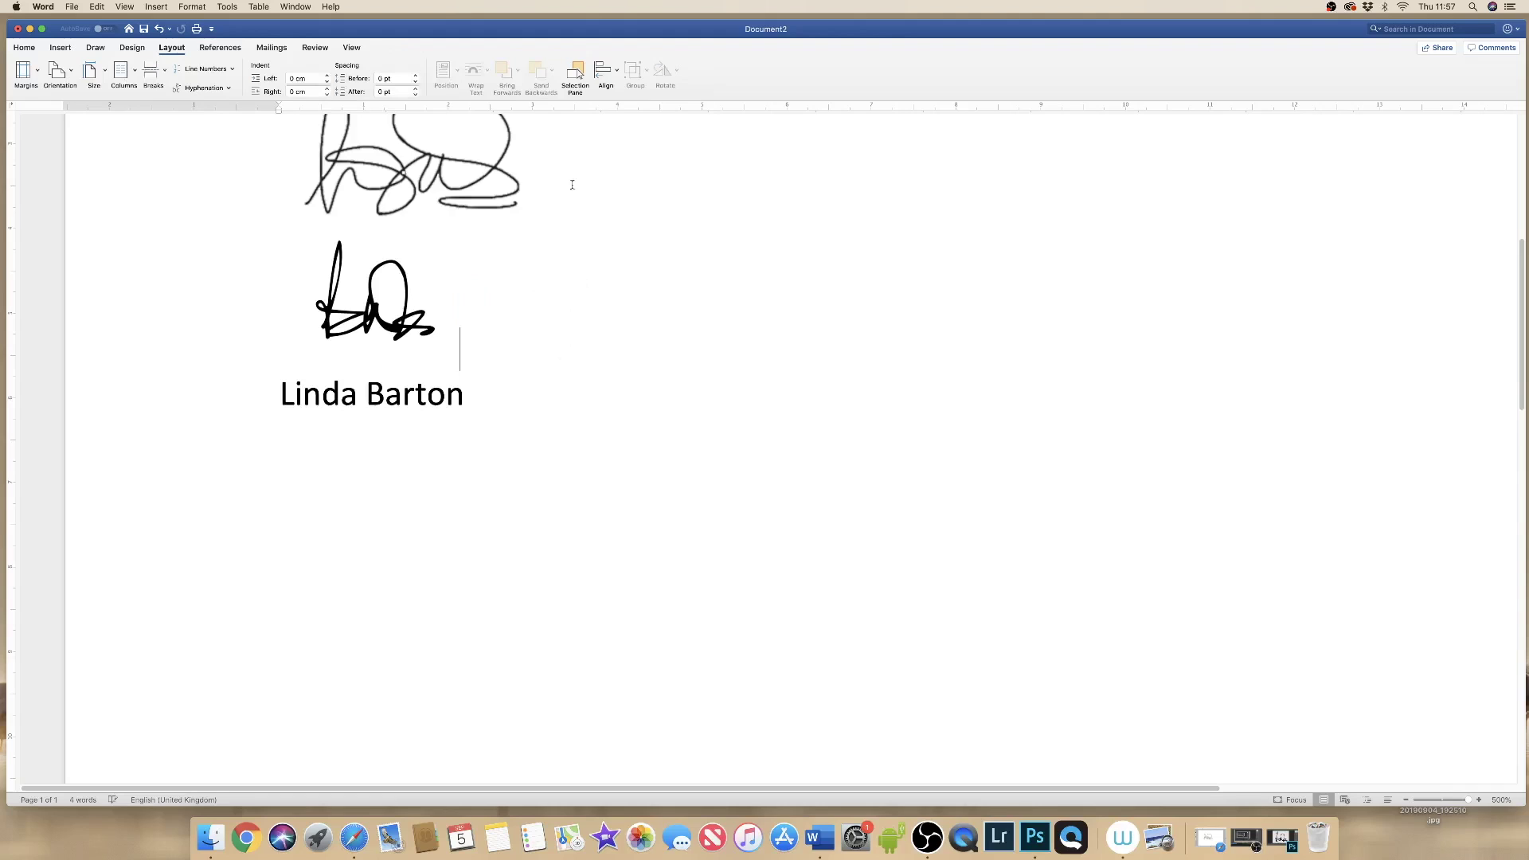
Resize the original thin signature below Yours Sincerely proportionally to match the width of the new signature picture.
scroll(627, 204, up, 3)
scroll(607, 210, up, 3)
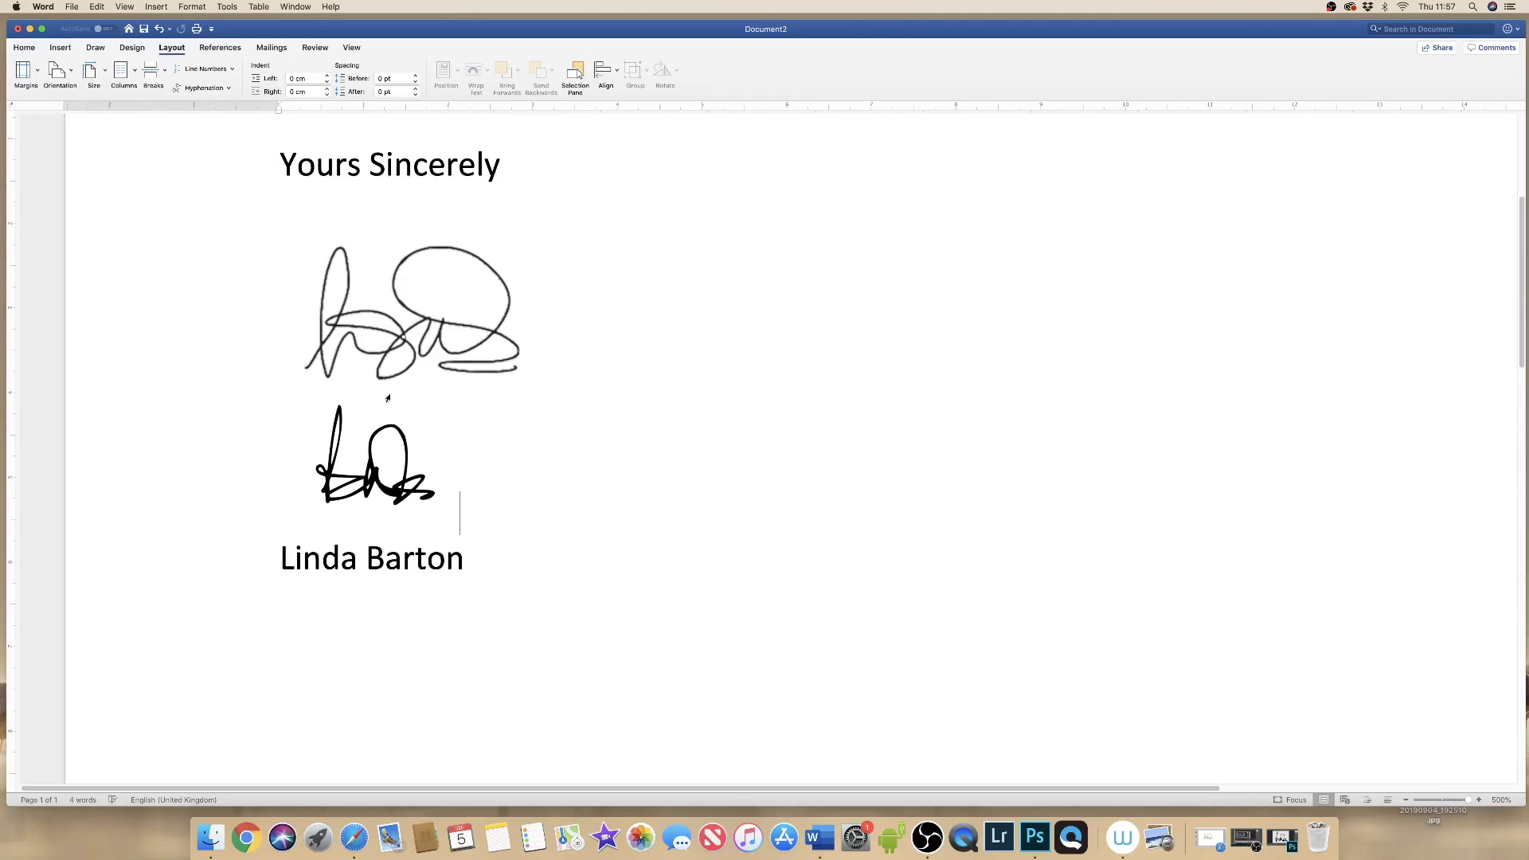
click(440, 344)
mouse_move(532, 391)
mouse_down()
mouse_move(805, 581)
mouse_move(783, 554)
mouse_up()
mouse_move(741, 506)
mouse_down()
mouse_move(529, 394)
mouse_move(434, 316)
mouse_move(466, 322)
mouse_move(455, 332)
mouse_up()
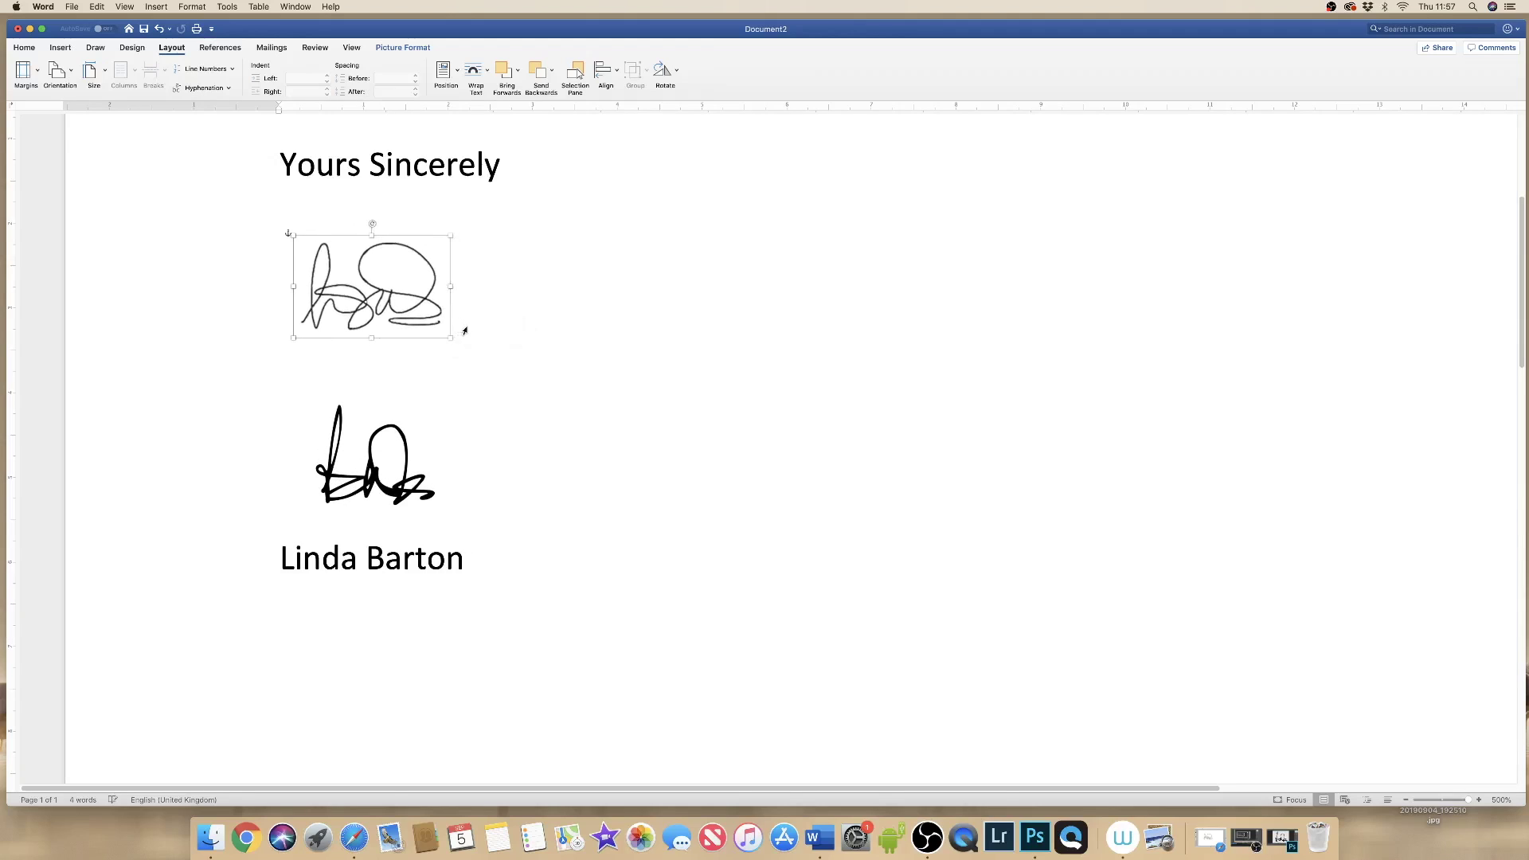